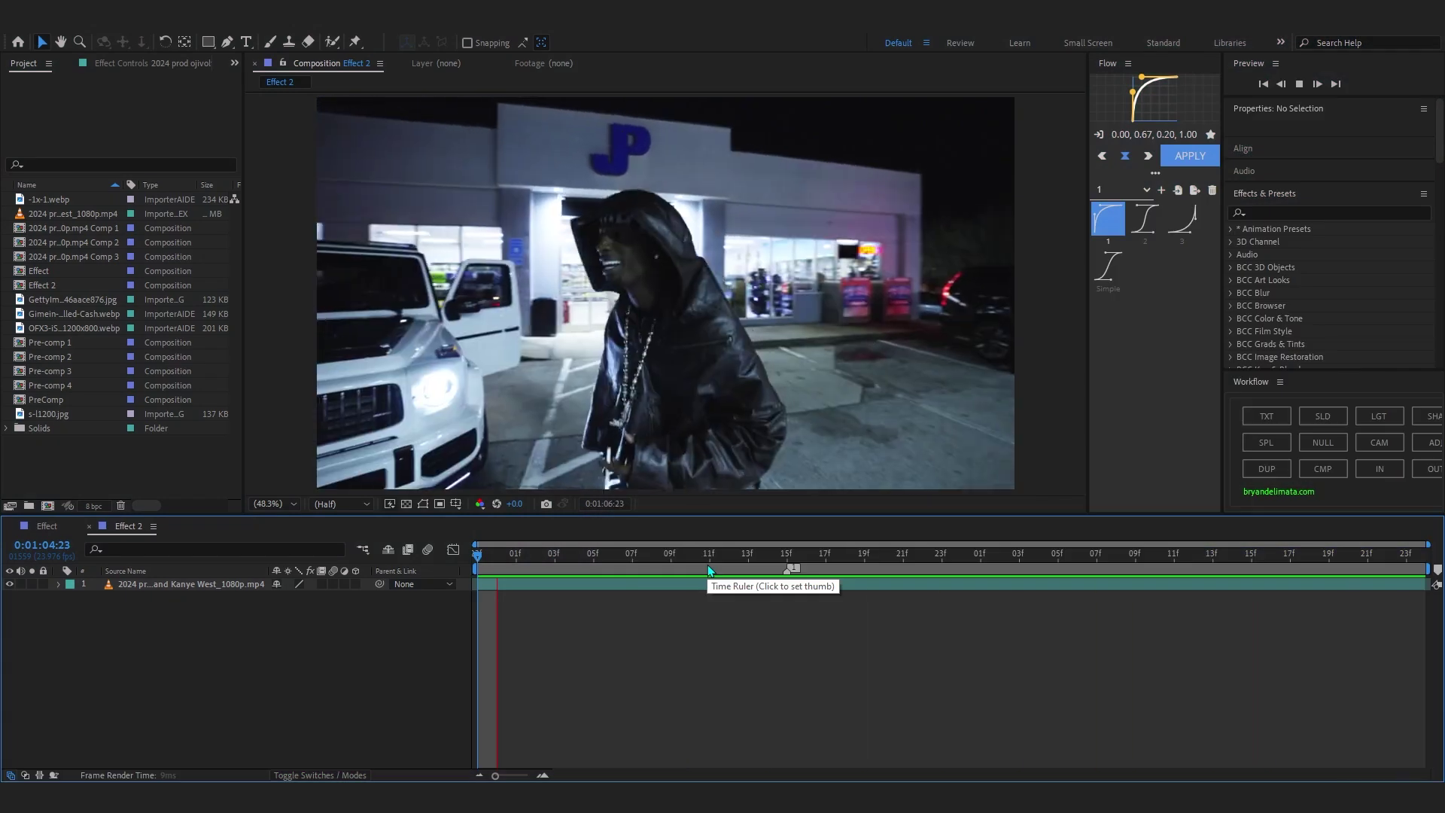
- Split the video layer in the Effect 2 composition at 0:01:05:15
click(786, 559)
drag(786, 561, 970, 582)
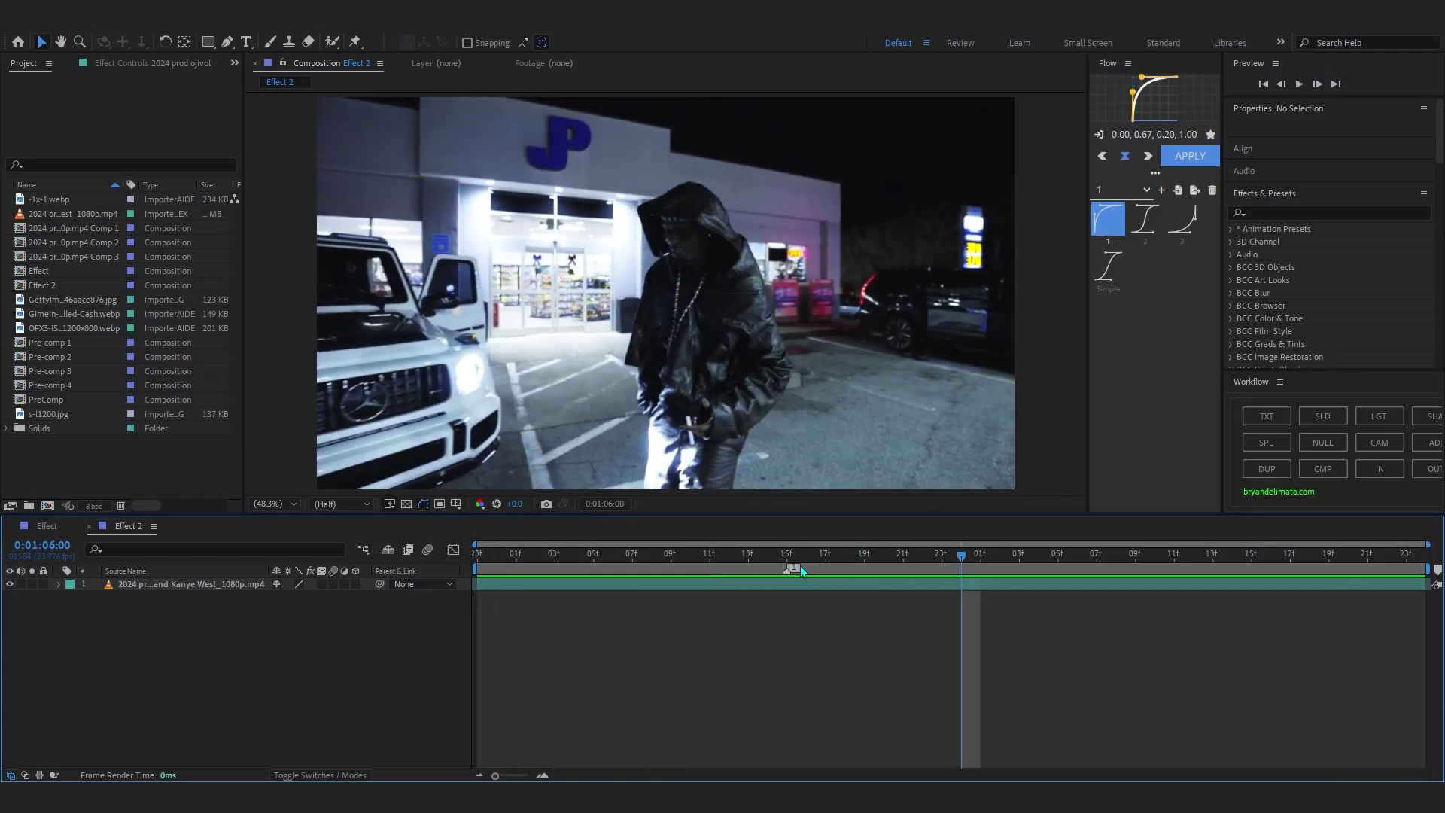
mouse_move(778, 563)
mouse_down()
mouse_move(710, 564)
mouse_move(782, 575)
mouse_up()
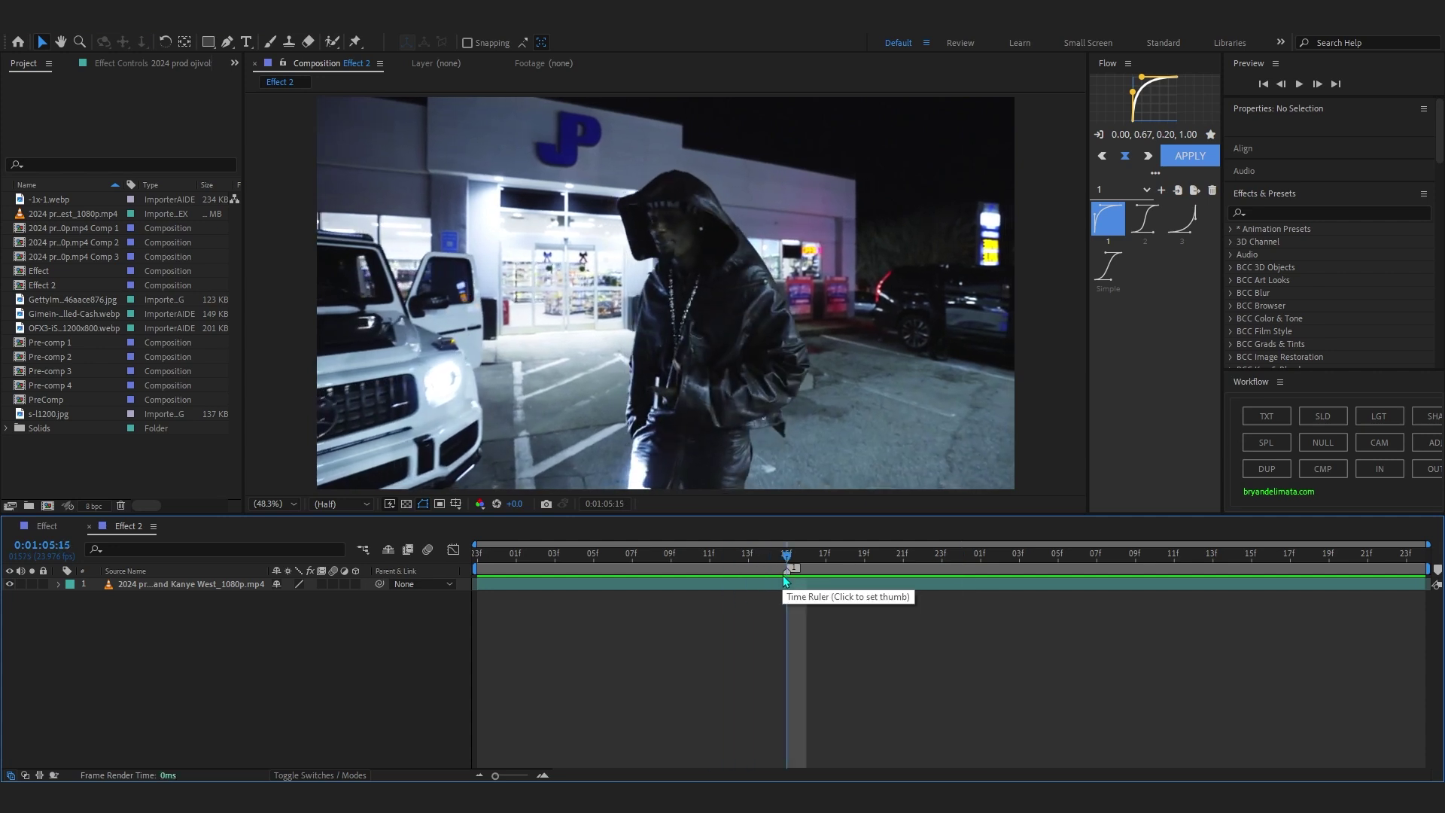
click(776, 583)
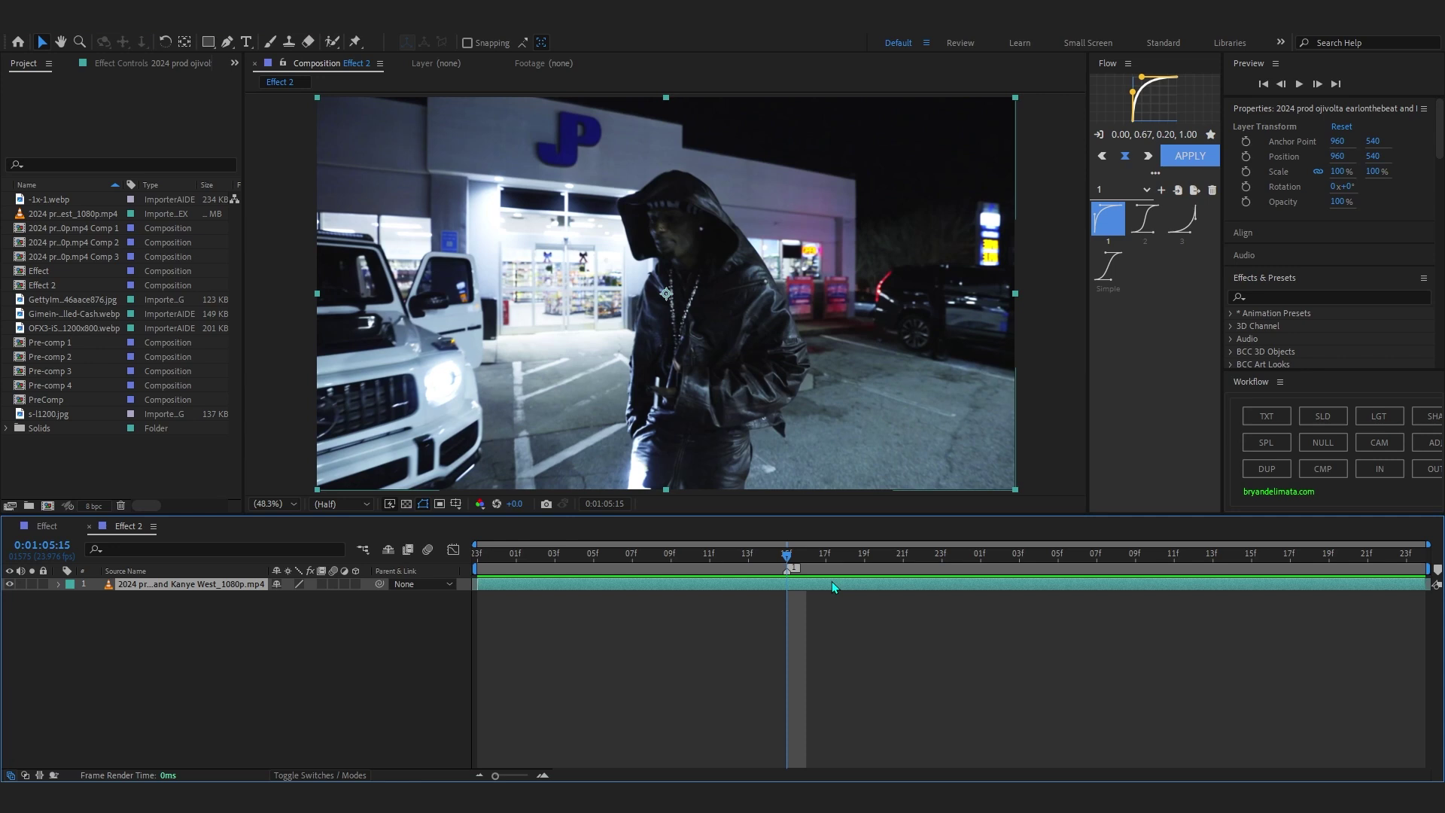
mouse_move(787, 557)
mouse_down()
mouse_move(733, 559)
mouse_move(785, 570)
mouse_up()
key(ctrl+shift+d)
- Pre-compose the second part of the split clip, moving all attributes and adjusting the composition duration to the layer's time span
right_click(1016, 591)
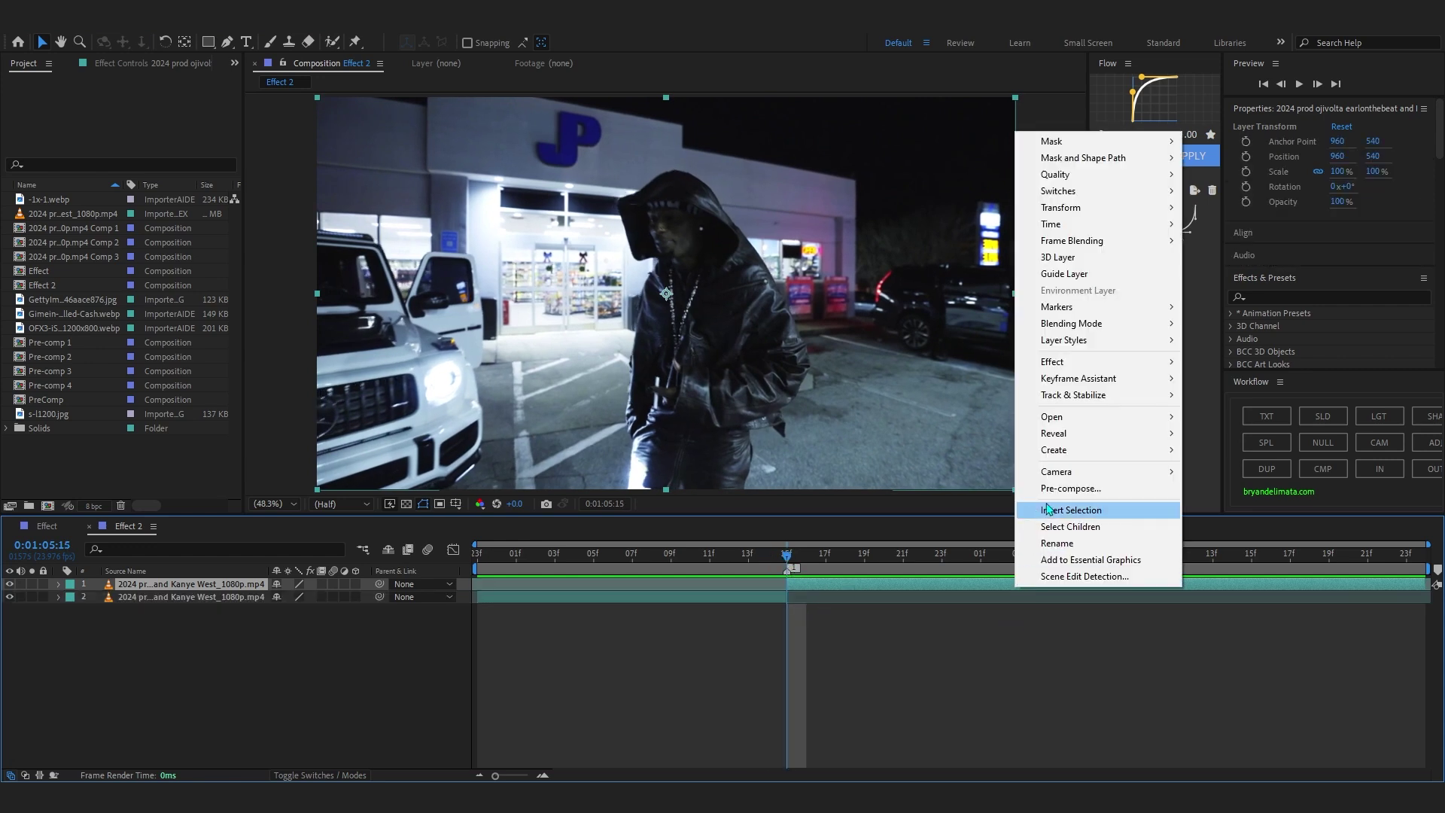
click(1060, 489)
drag(679, 223, 881, 229)
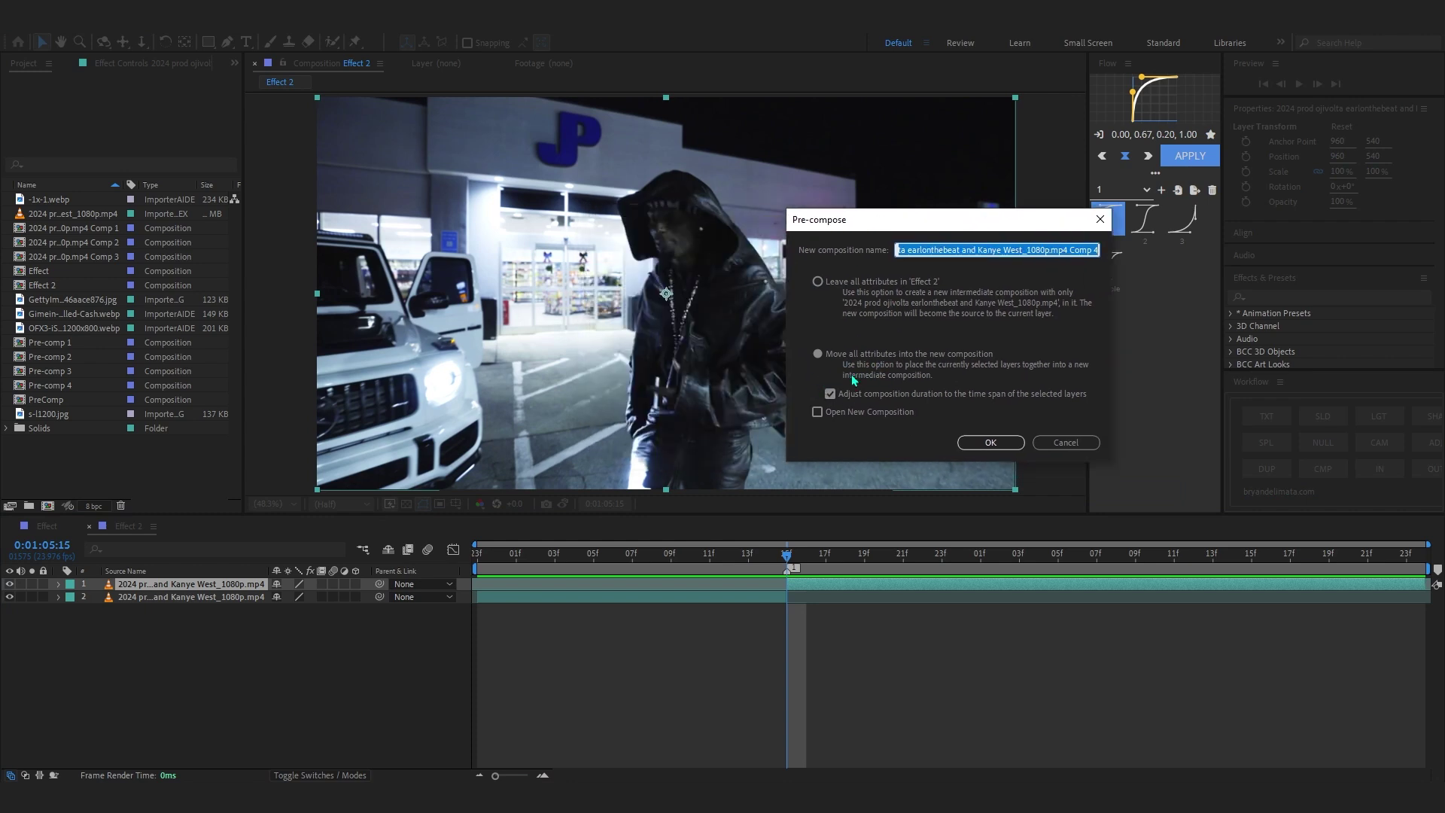
click(820, 395)
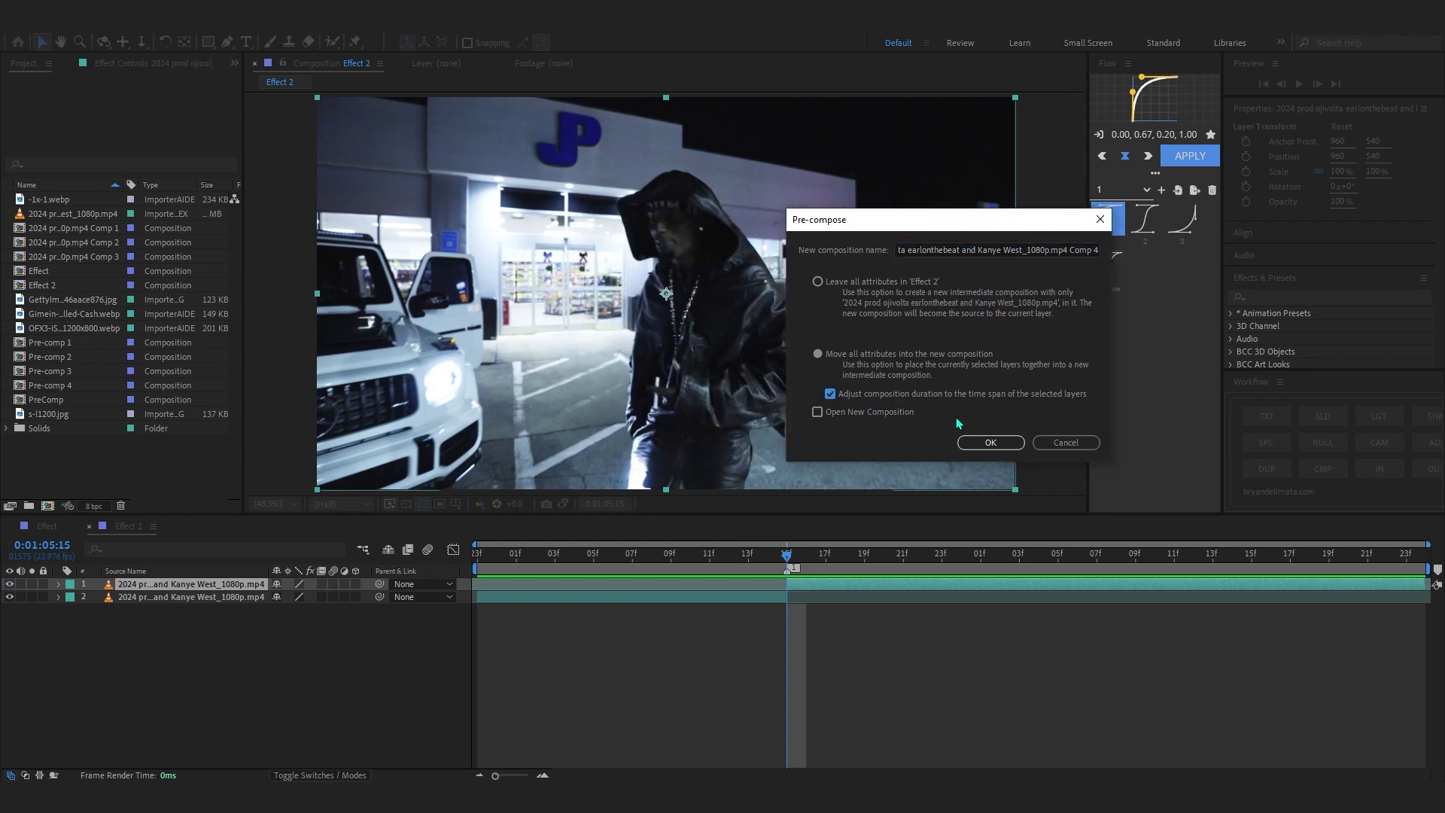
click(998, 445)
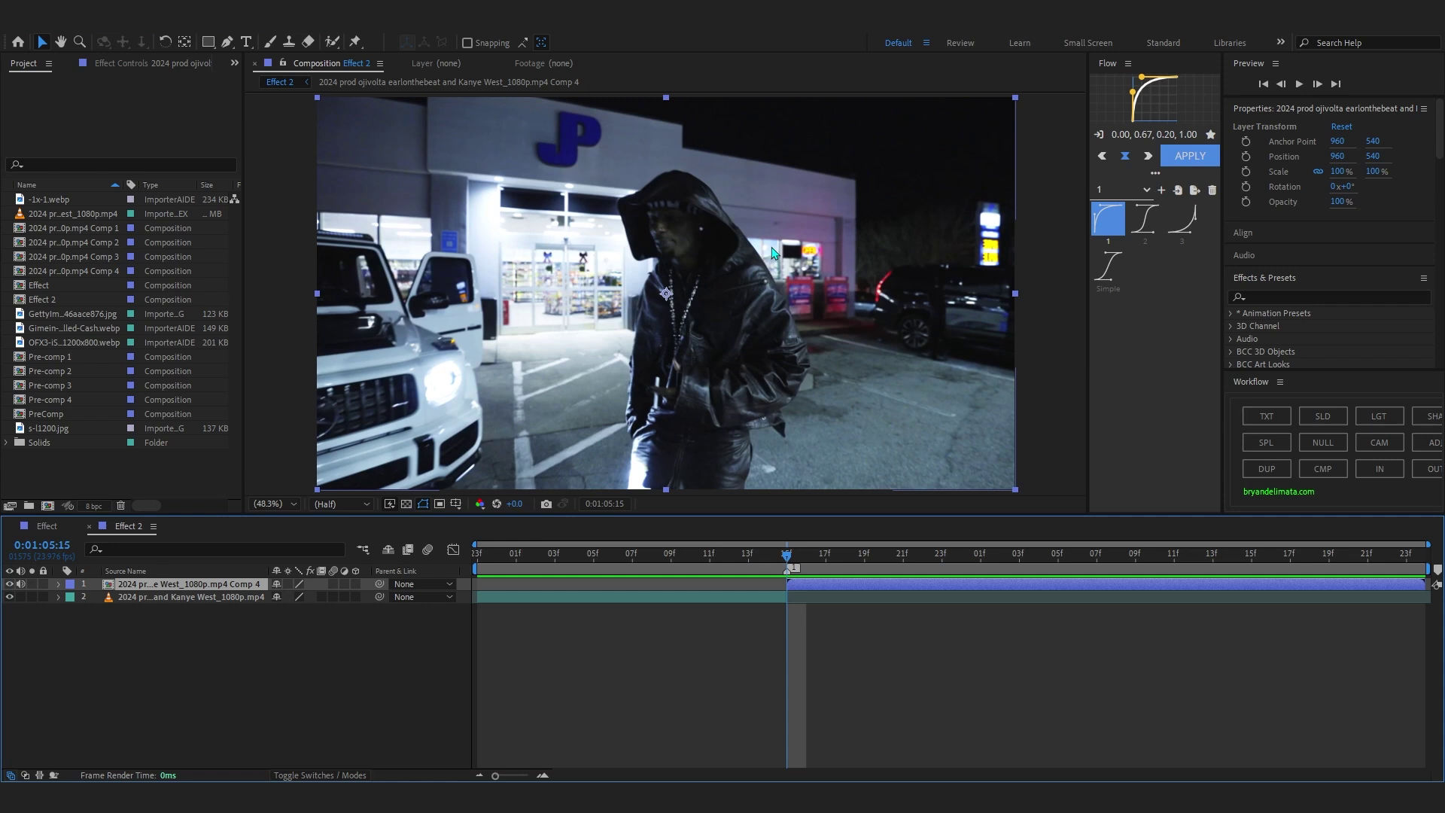
- Apply the Timewarp effect to the pre-composed clip with Speed set to 20, and preview the slowed section
key(ctrl+space)
text(timewarp)
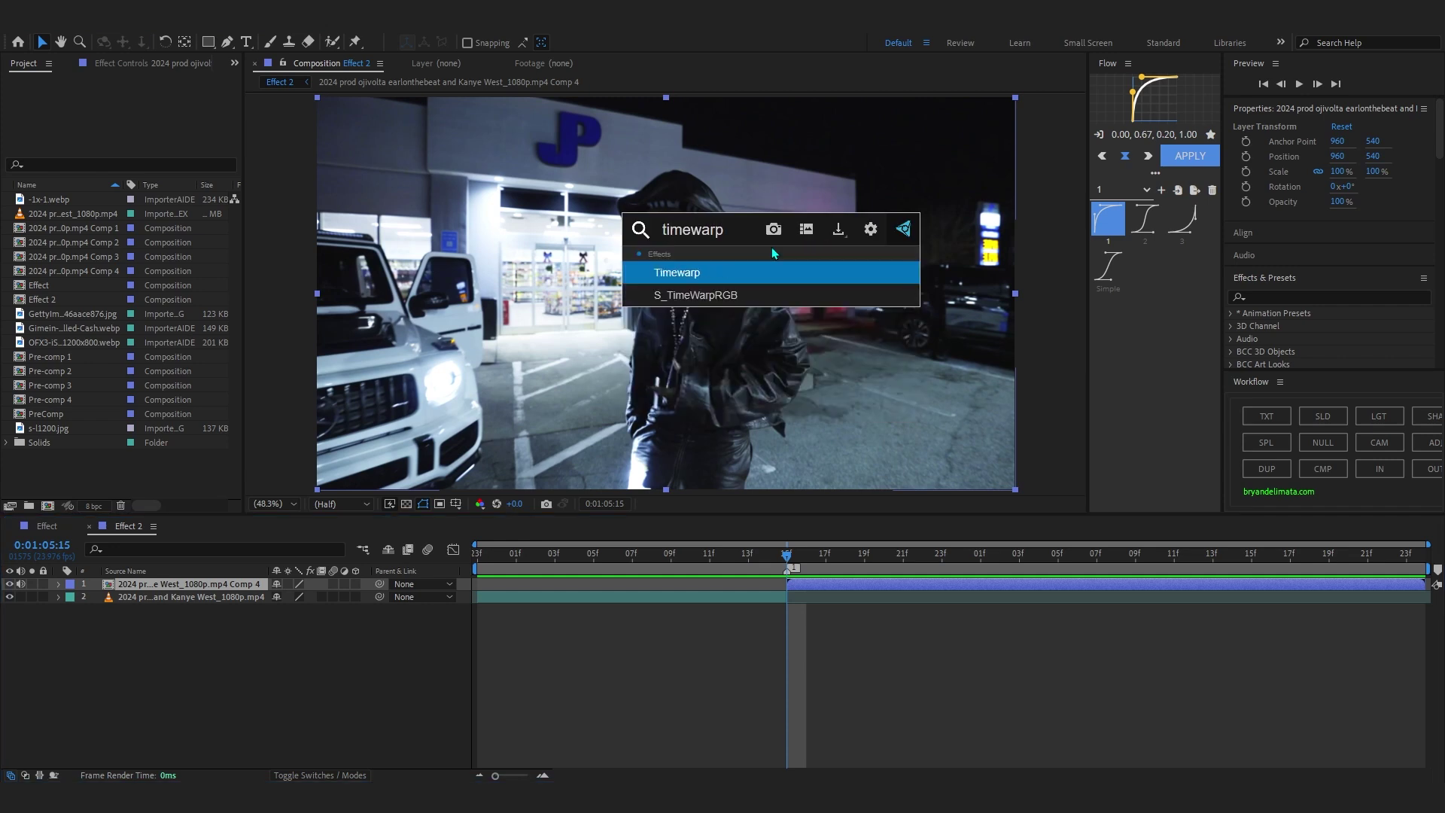
key(Return)
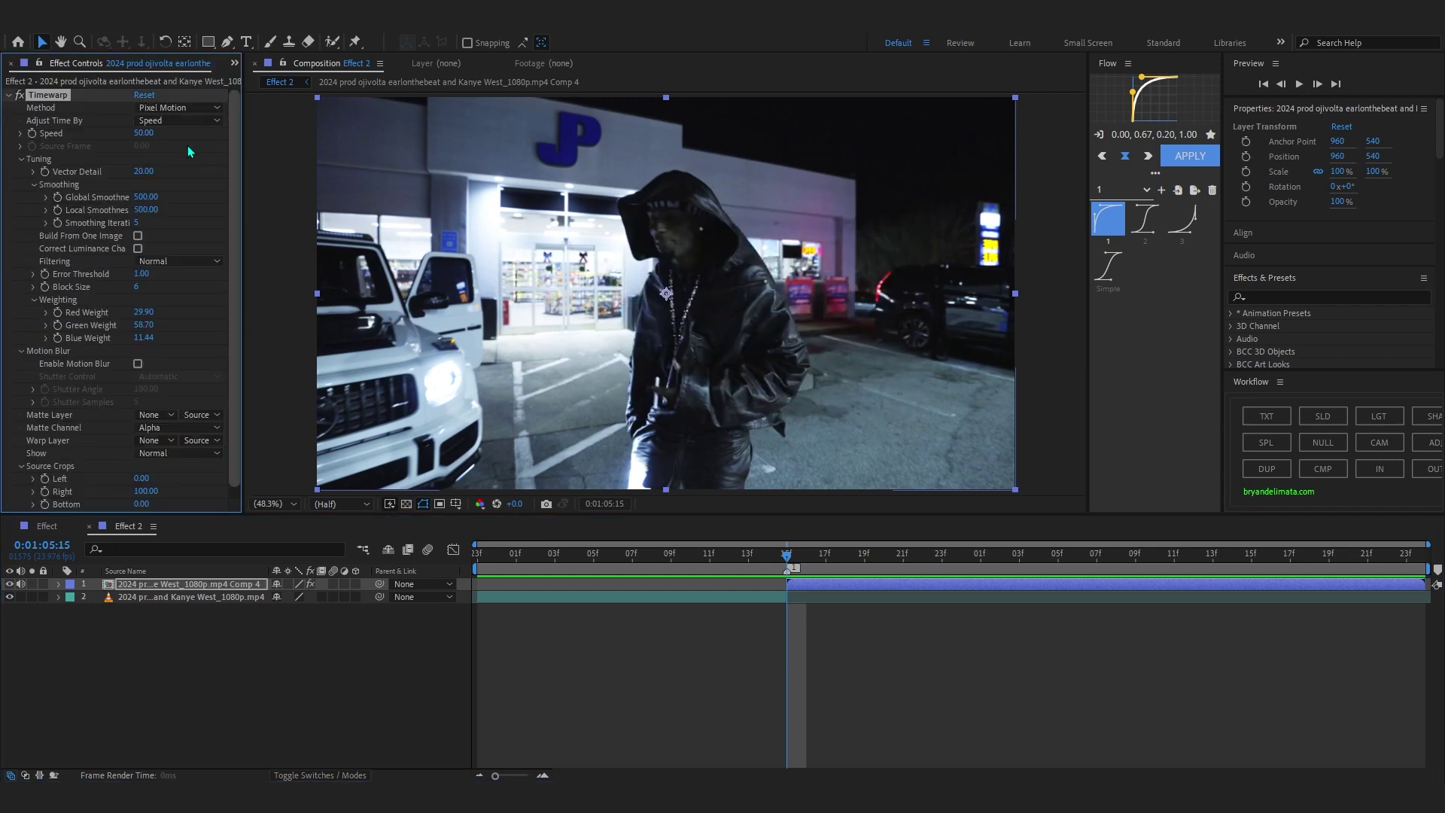
click(139, 133)
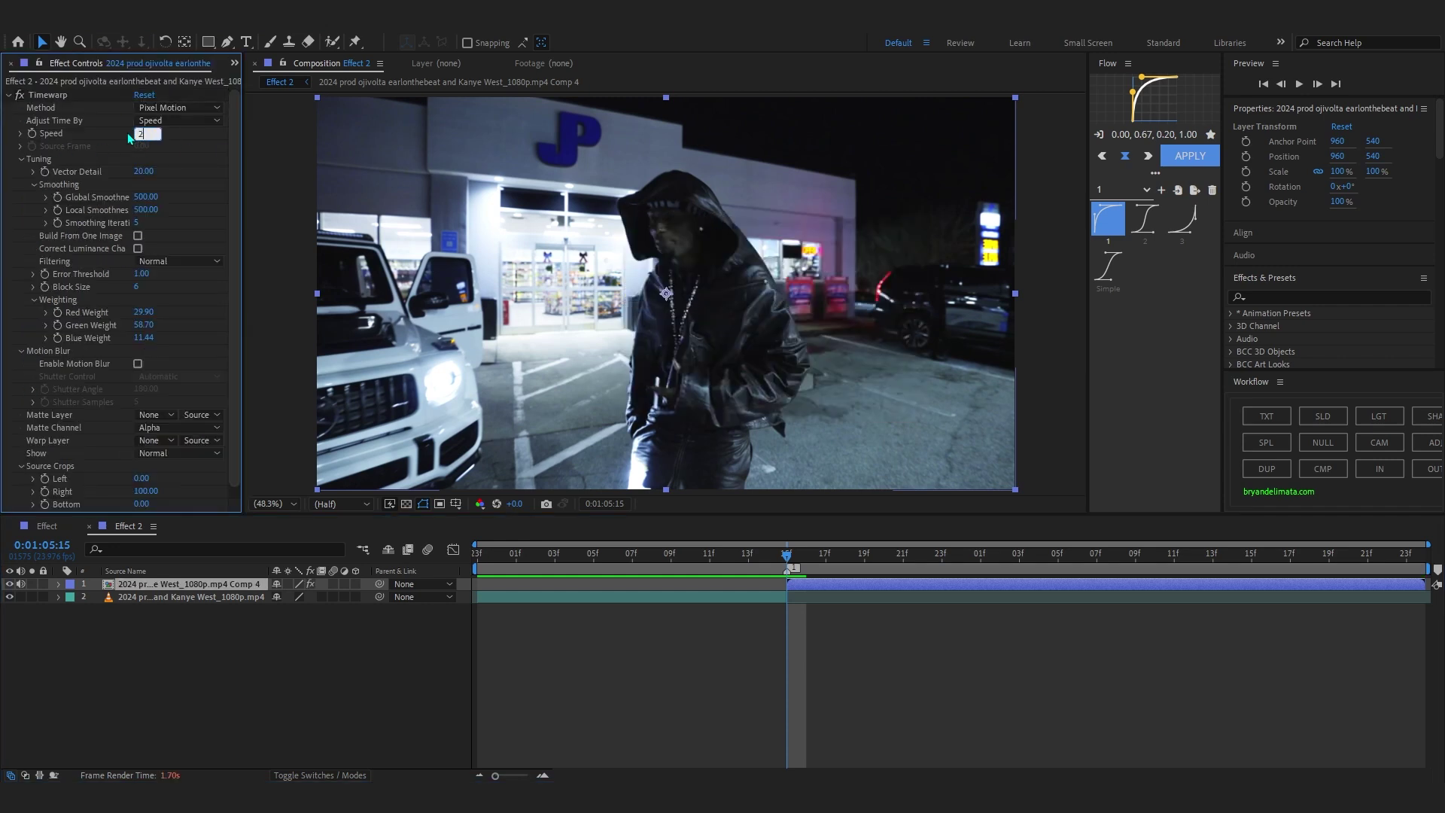
click(705, 565)
key(space)
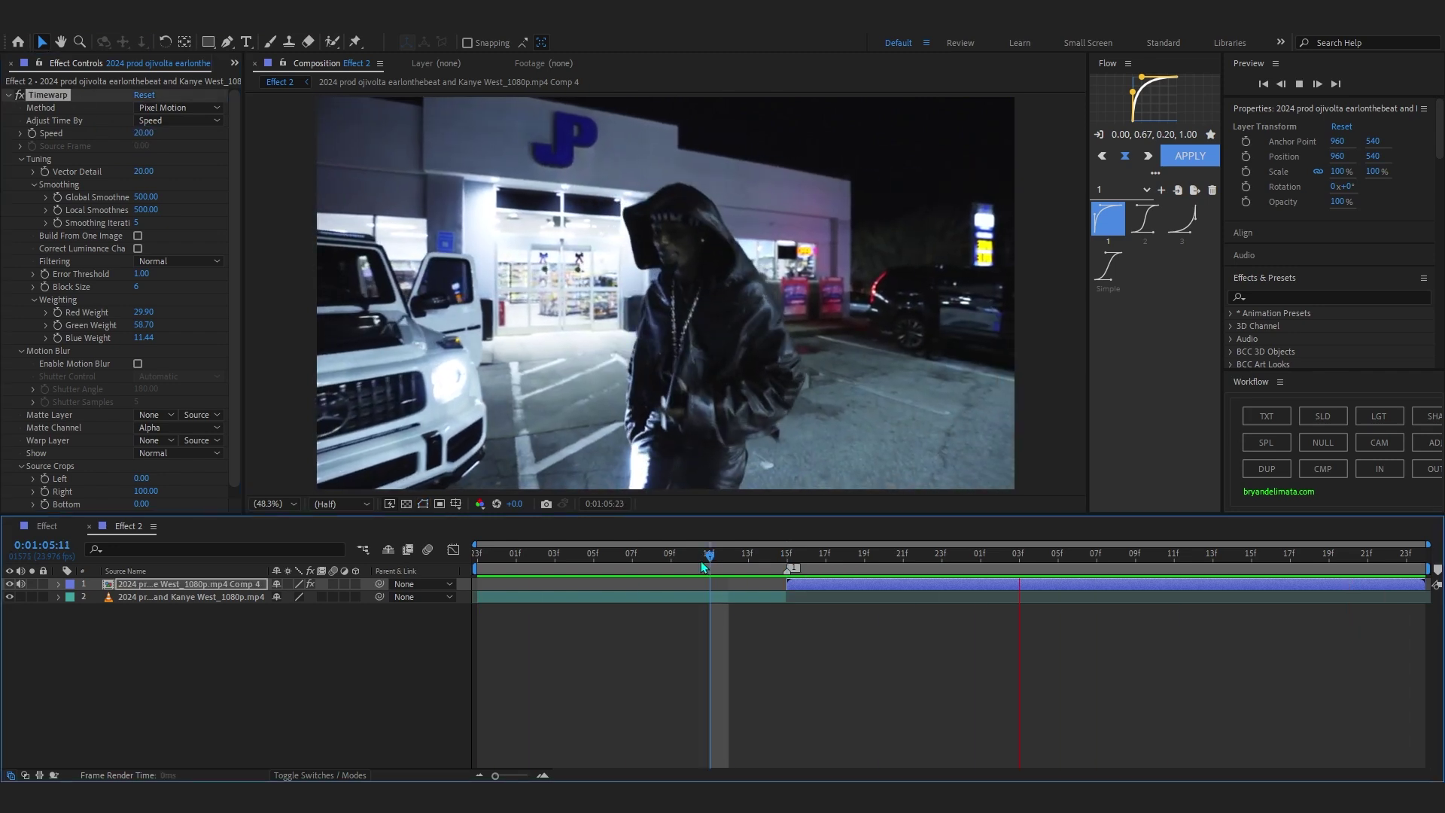
click(805, 560)
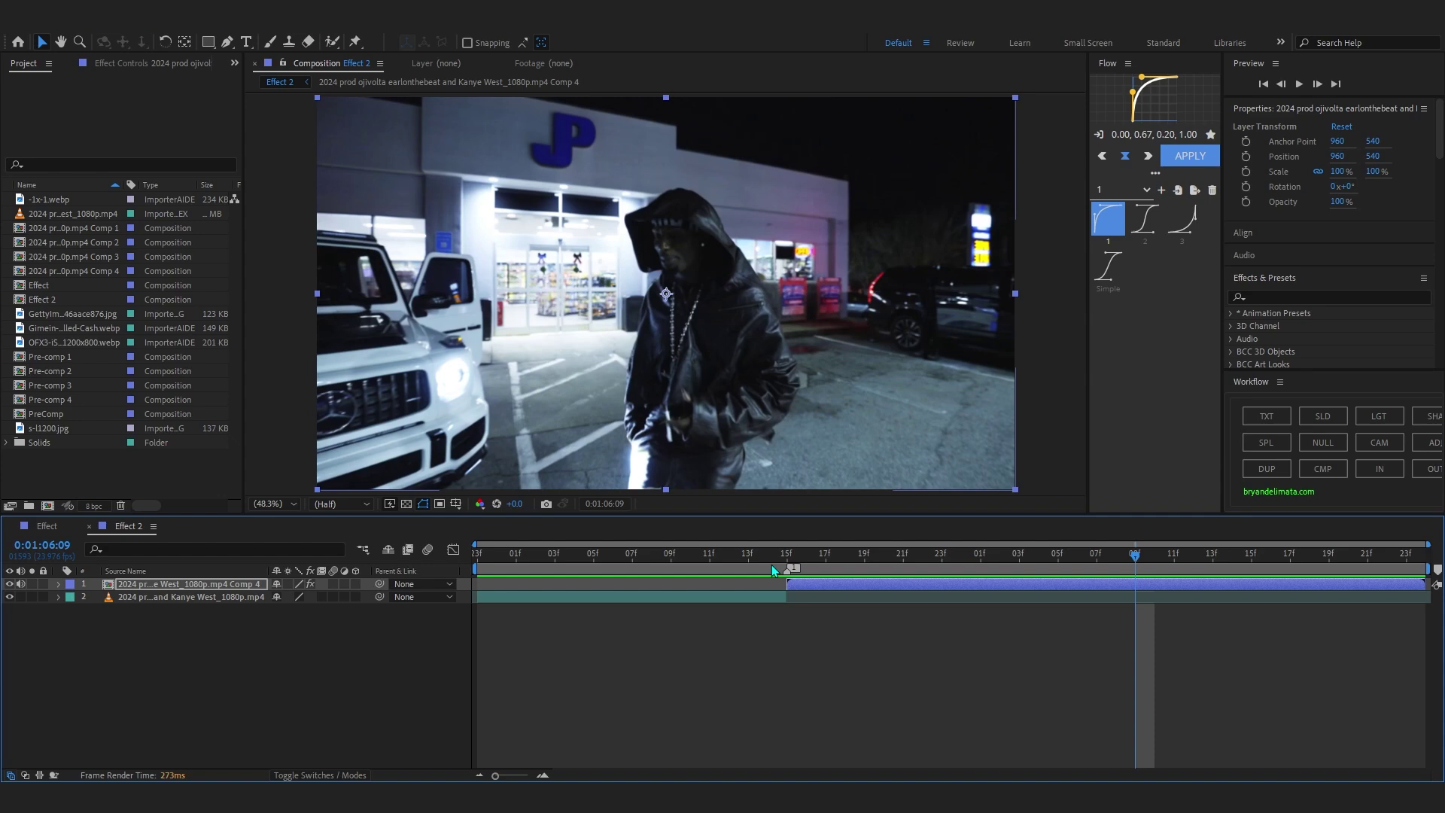
- Switch to the web browser and look through the Google image results for money pictures
drag(1444, 182, 451, 142)
scroll(626, 330, down, 8)
scroll(625, 329, up, 5)
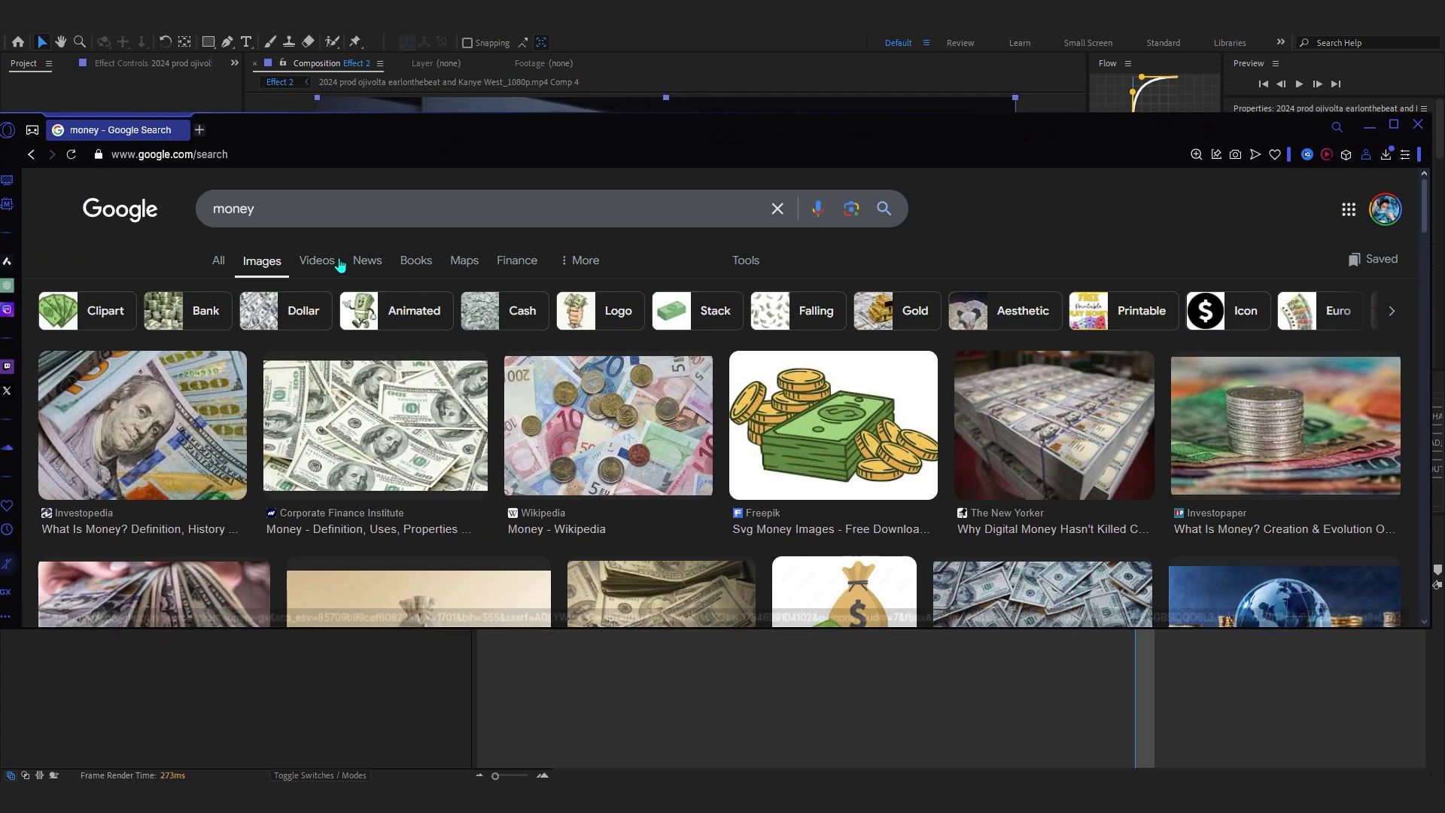
click(313, 210)
click(943, 361)
scroll(826, 386, down, 10)
scroll(511, 350, up, 1)
scroll(509, 343, up, 6)
scroll(286, 323, down, 4)
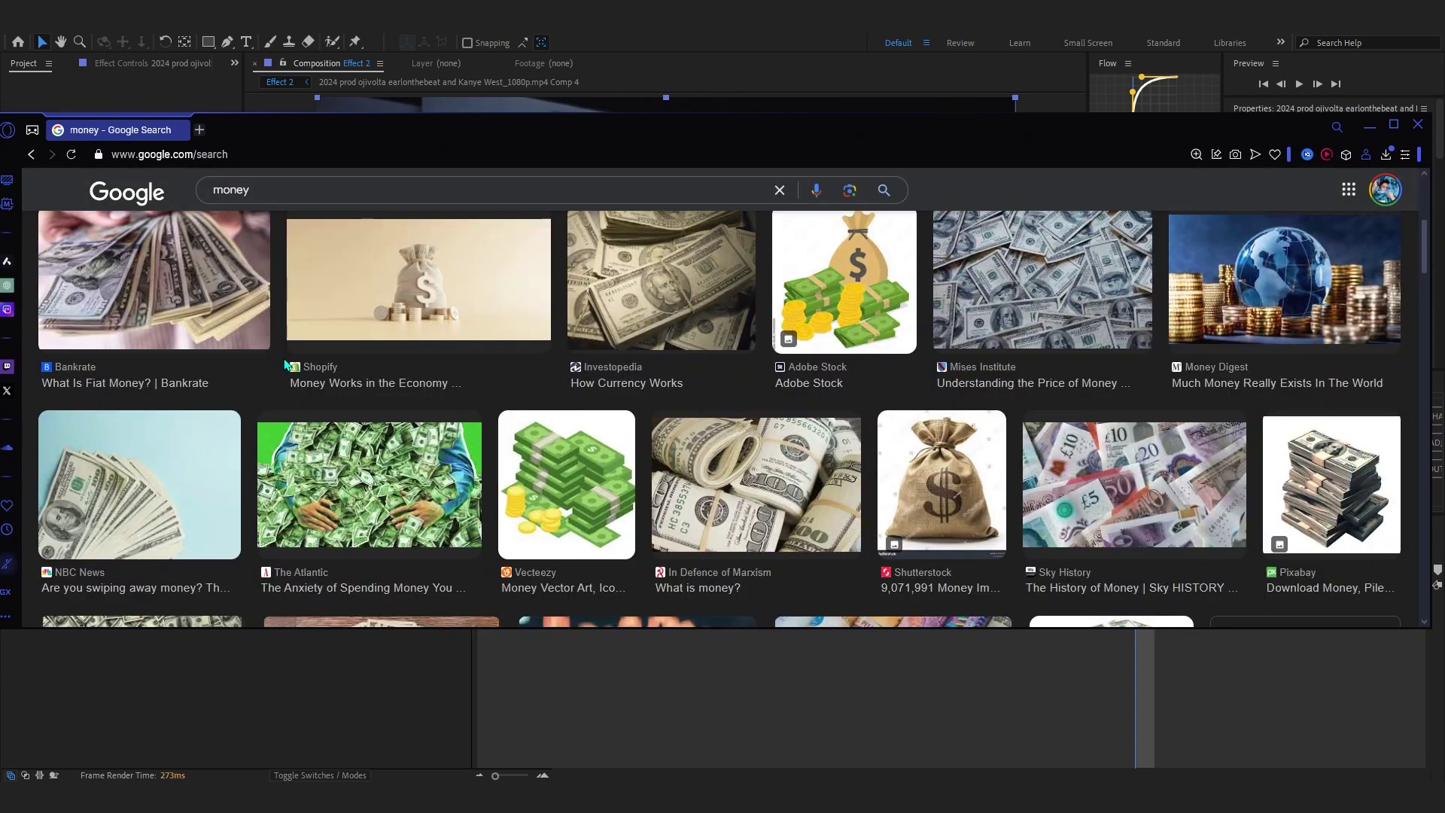
scroll(286, 365, up, 3)
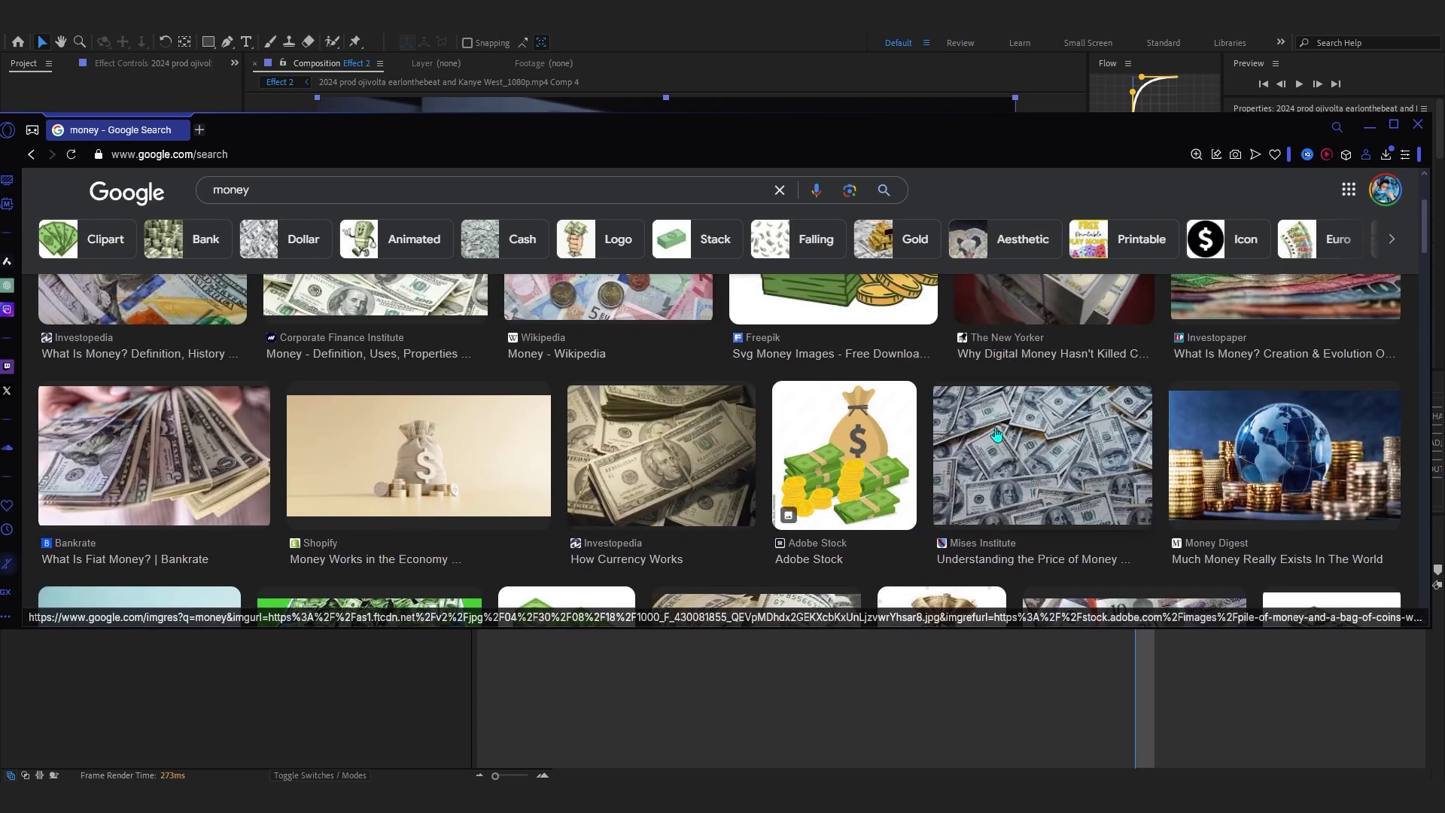
- Switch to File Explorer and view the downloaded money pictures in the Images folder one after another
drag(826, 137, 727, 121)
drag(933, 331, 419, 214)
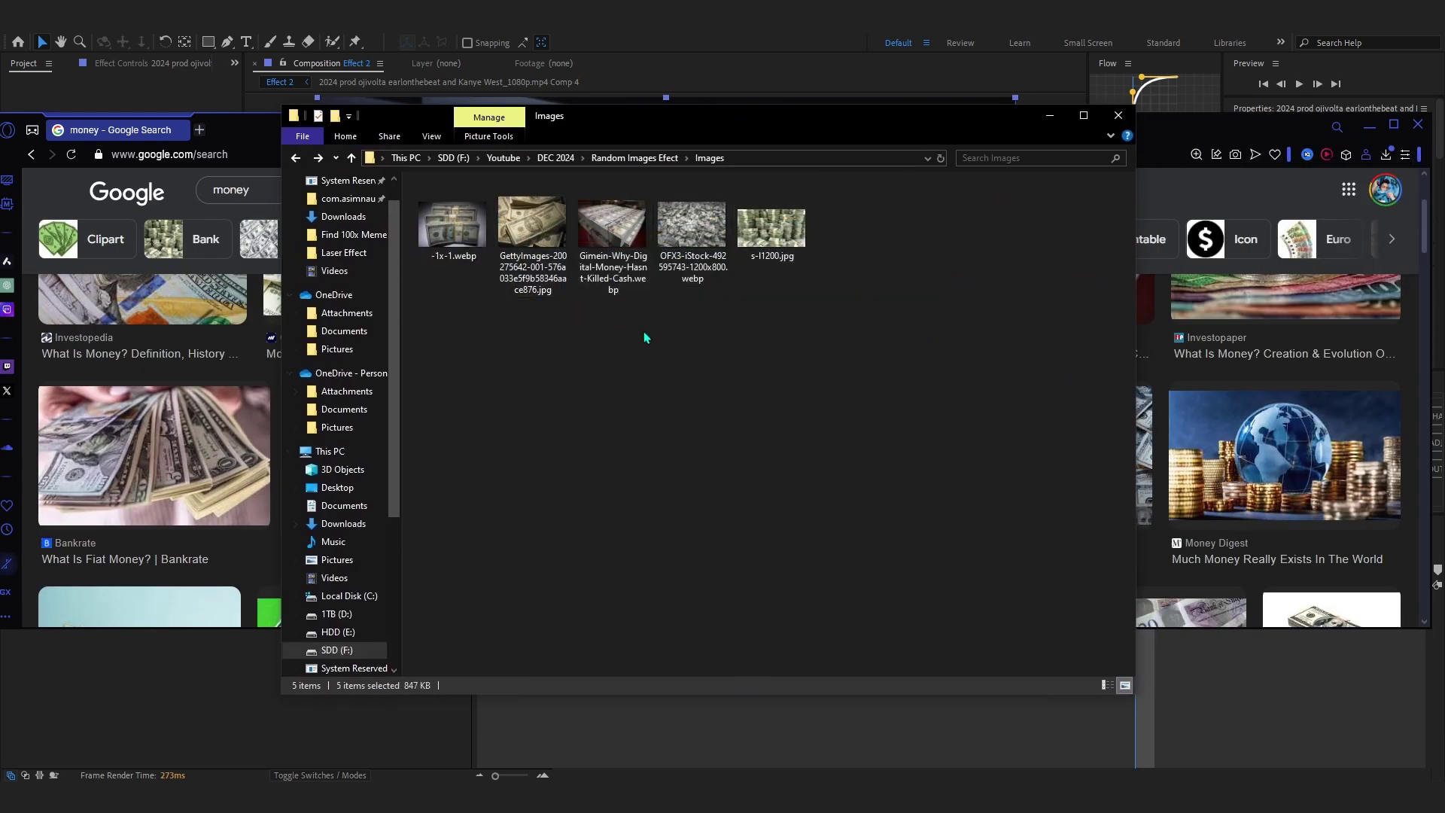
double_click(452, 218)
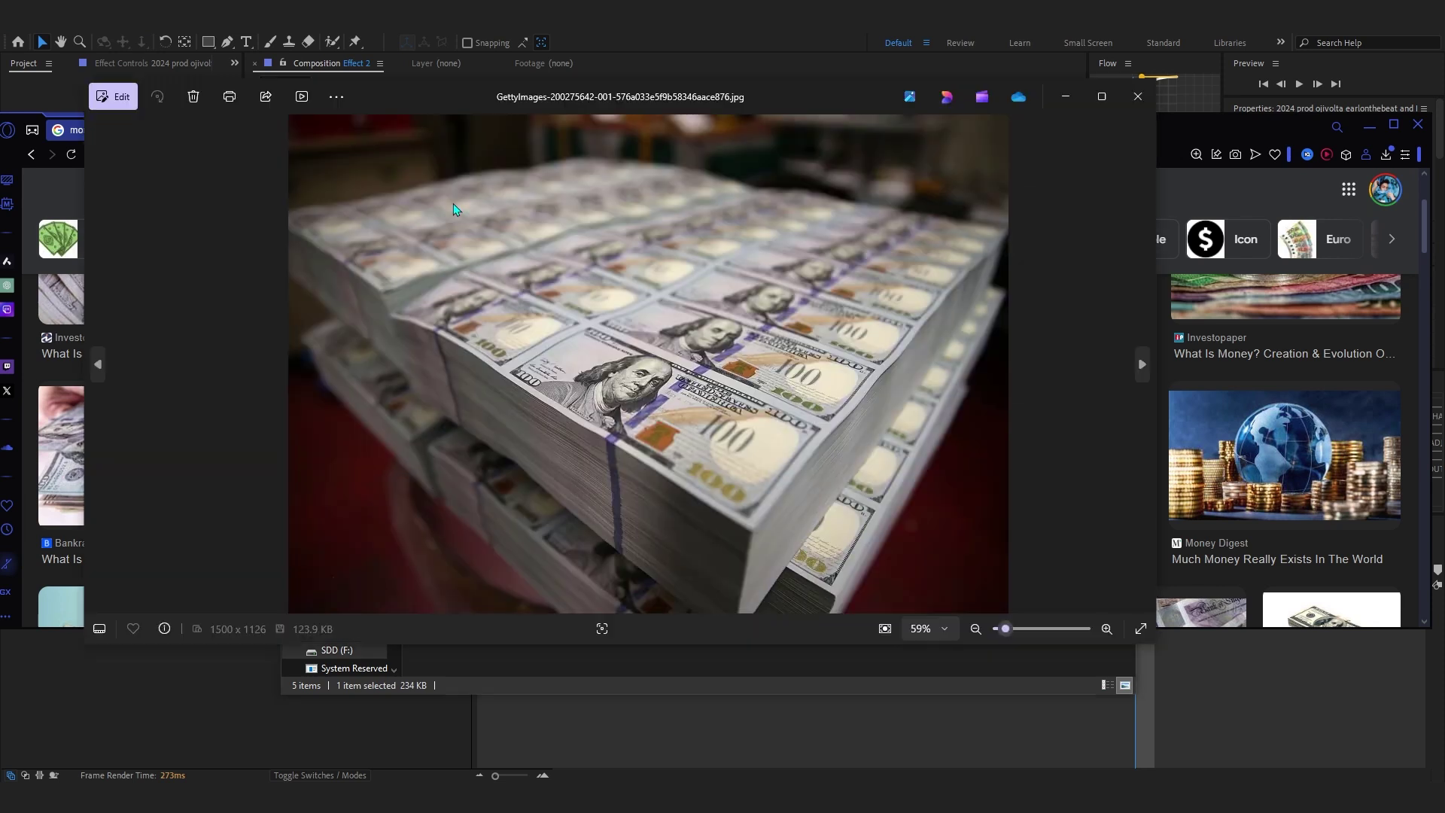
key(Right)
key(Right)
key(Right)
key(Right)
key(Left)
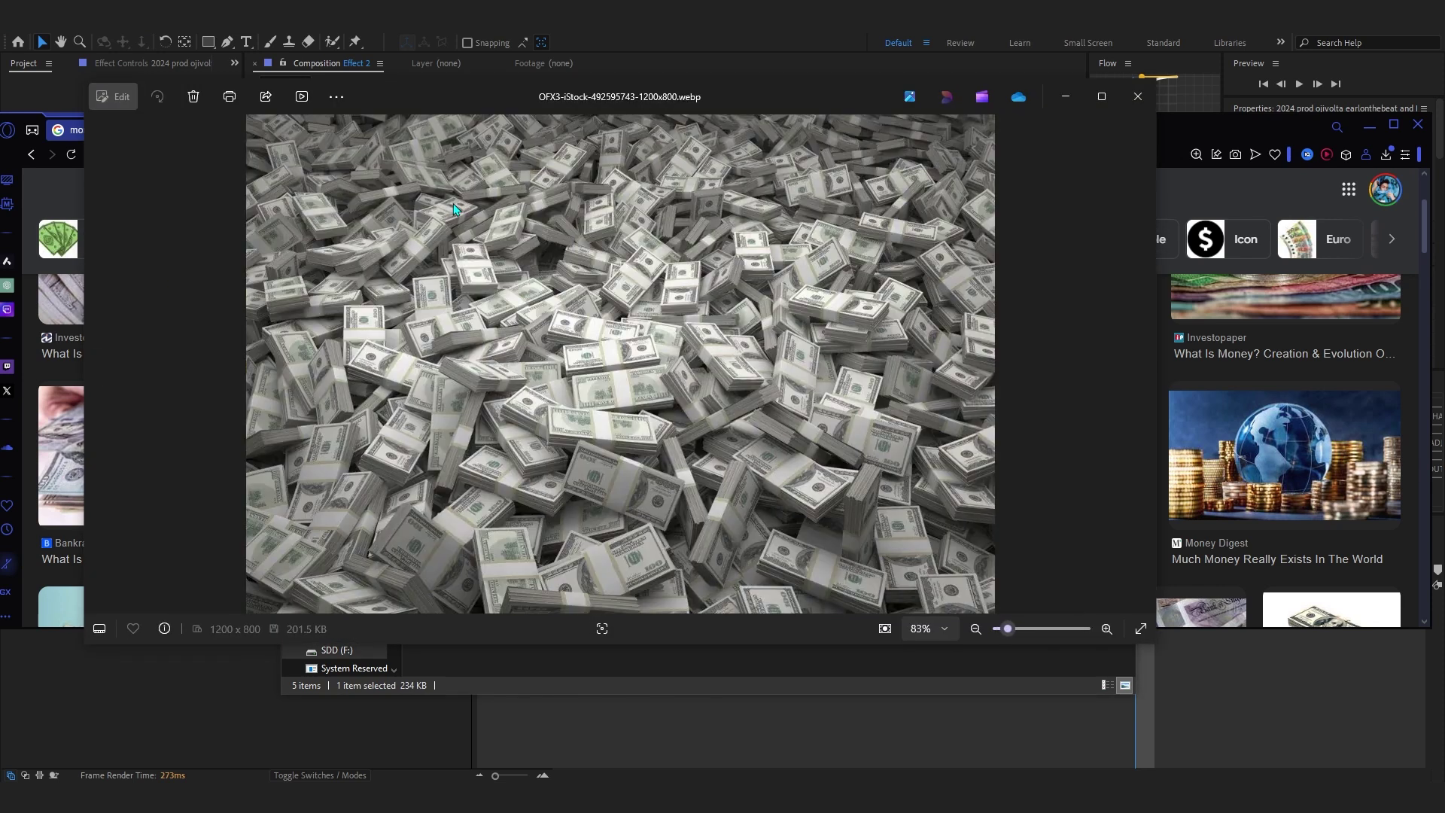
key(Escape)
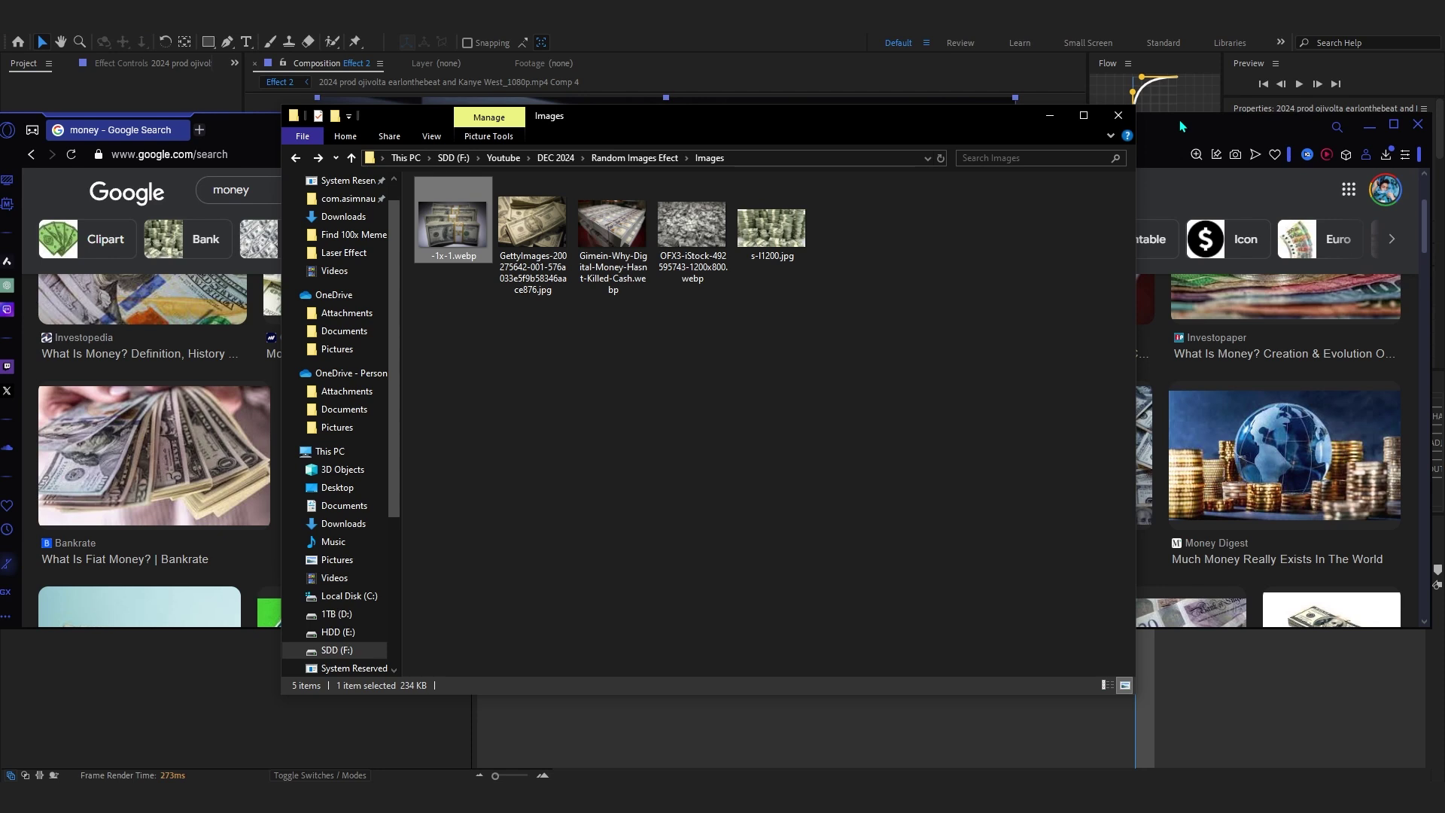
- Import all five money pictures from the Images folder into the After Effects project
drag(1180, 122, 1132, 131)
click(1322, 135)
drag(798, 116, 1074, 97)
drag(1237, 365, 667, 142)
drag(725, 187, 60, 469)
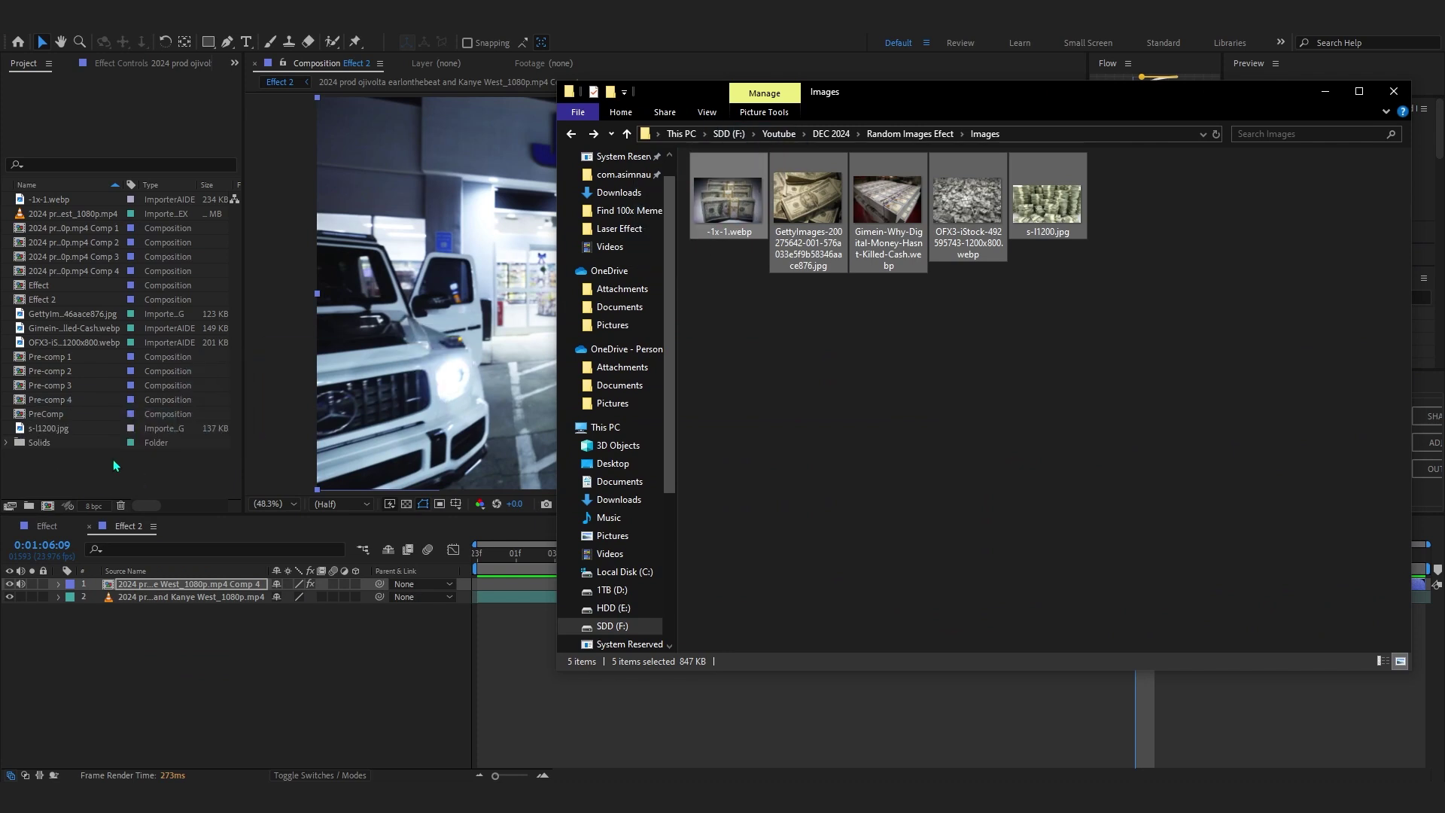
drag(808, 198, 132, 464)
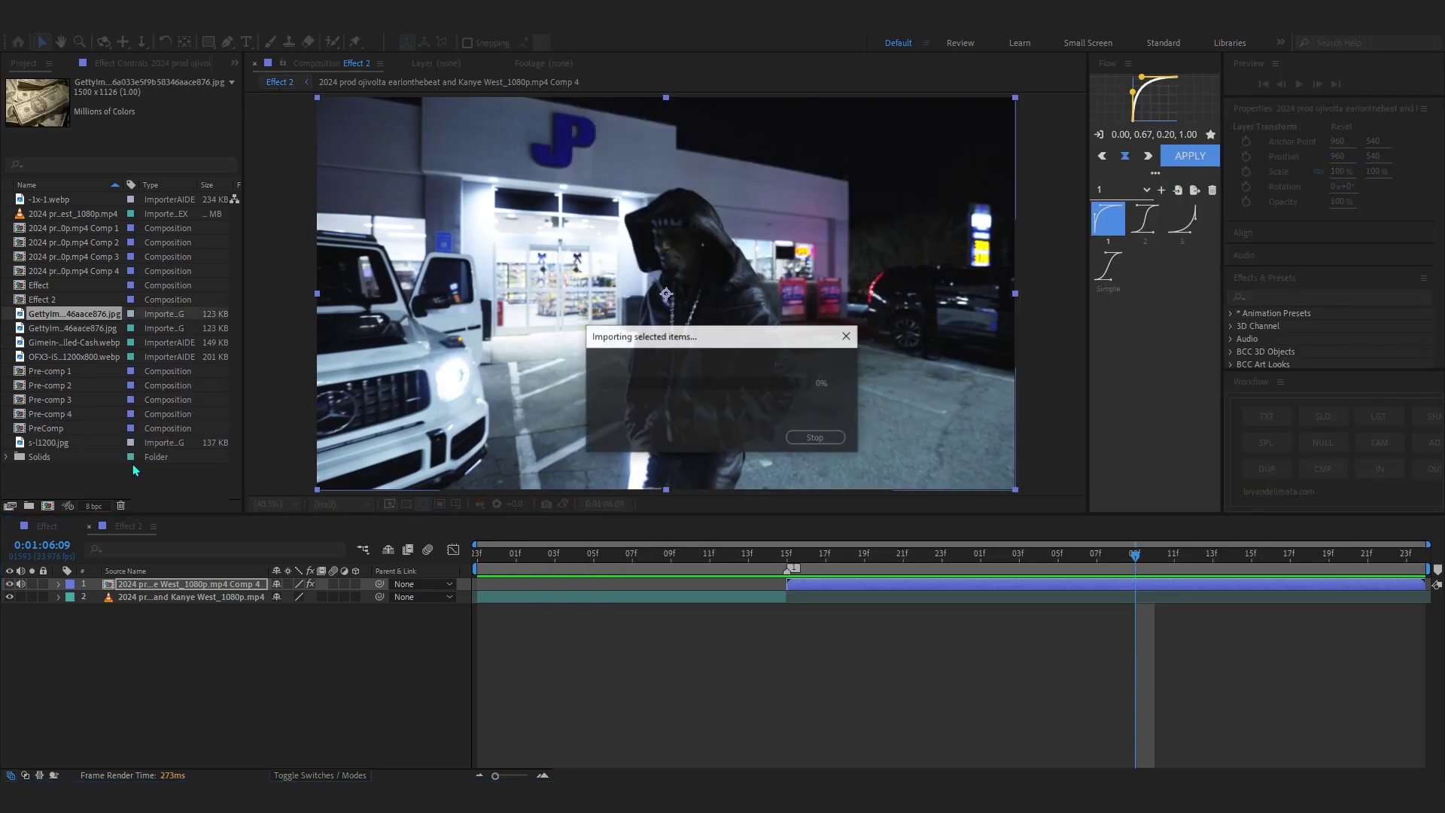
- Create a new project folder named Images
scroll(119, 411, down, 1)
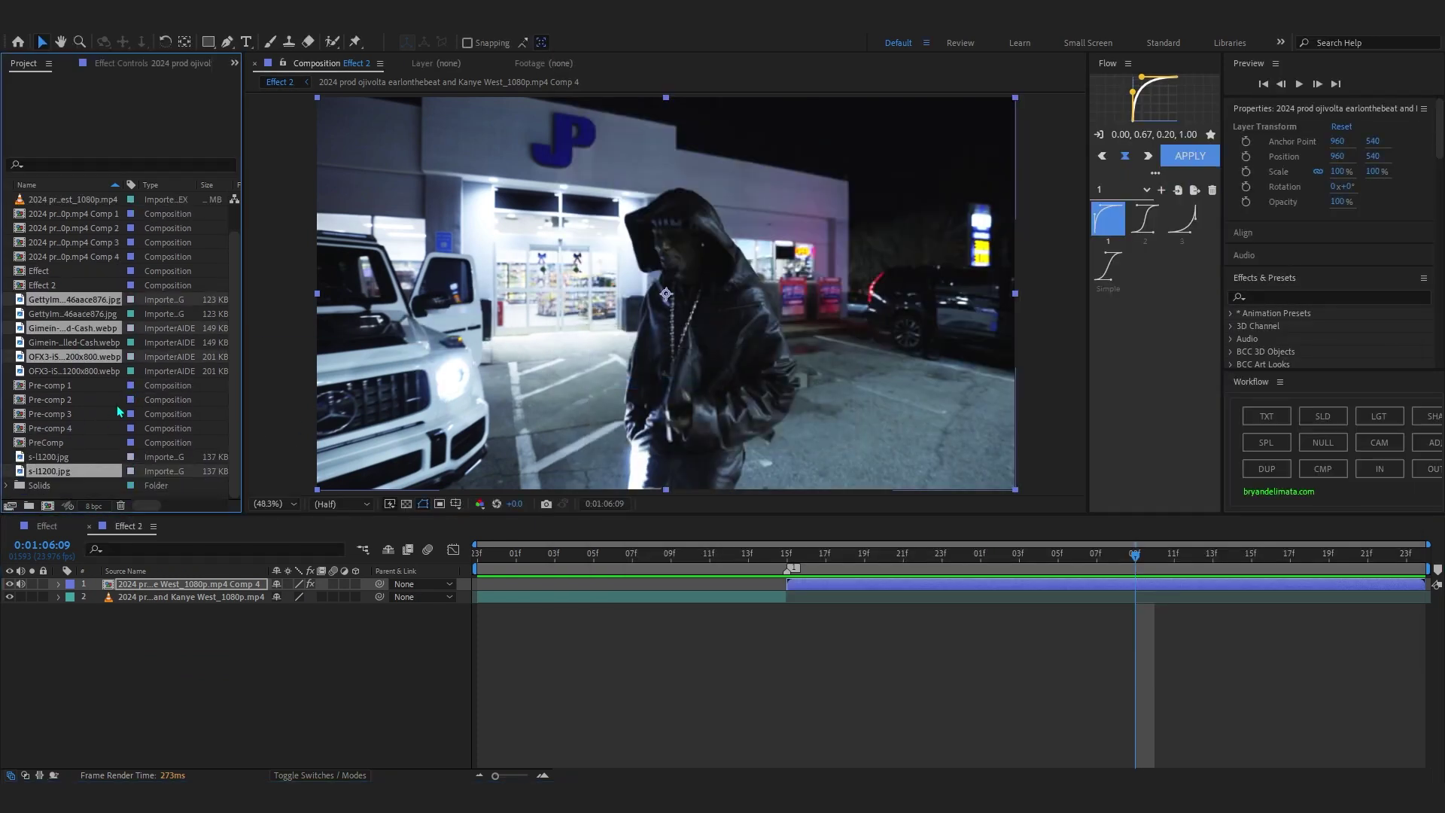
click(62, 498)
scroll(37, 502, down, 1)
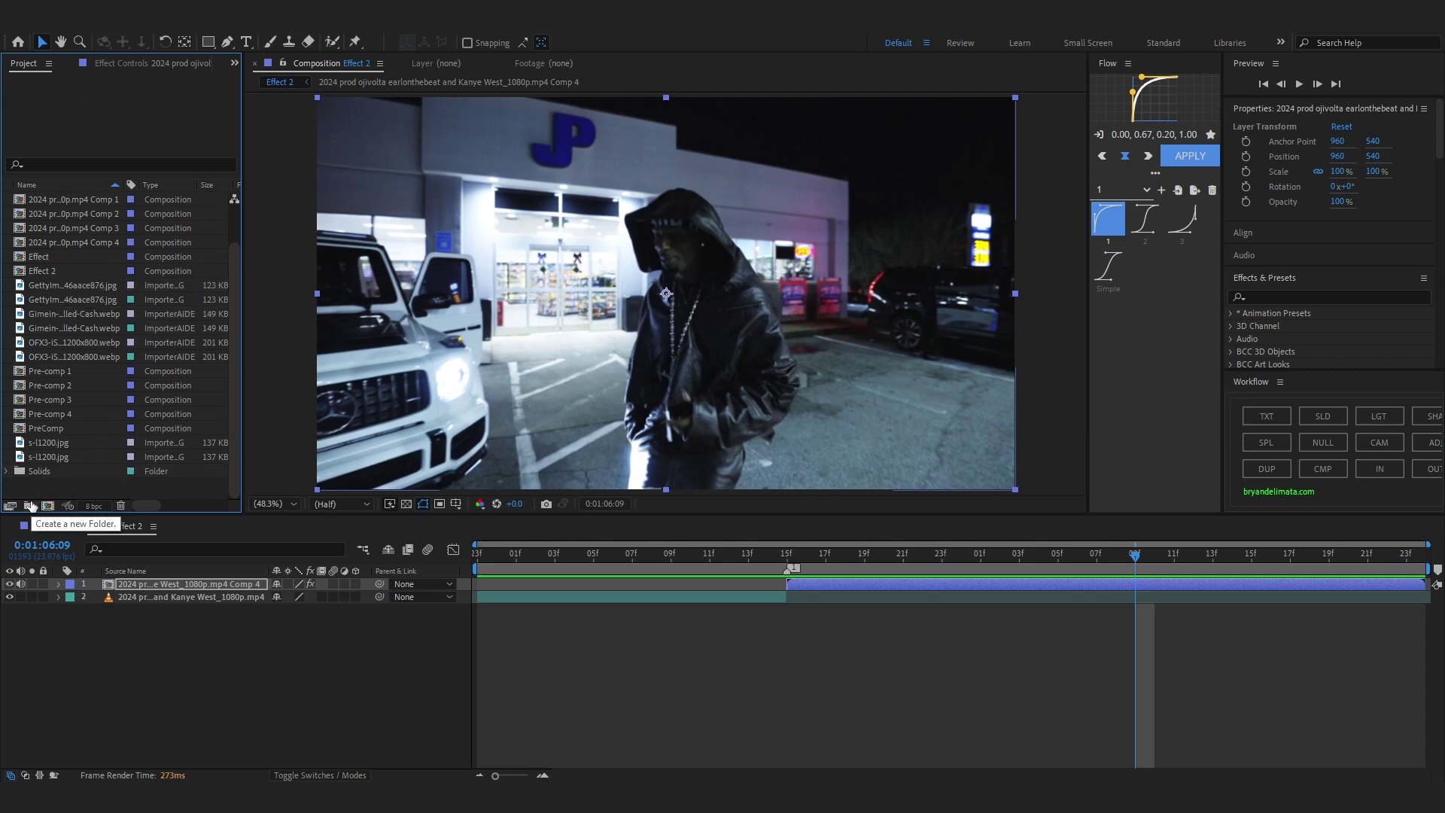
click(33, 504)
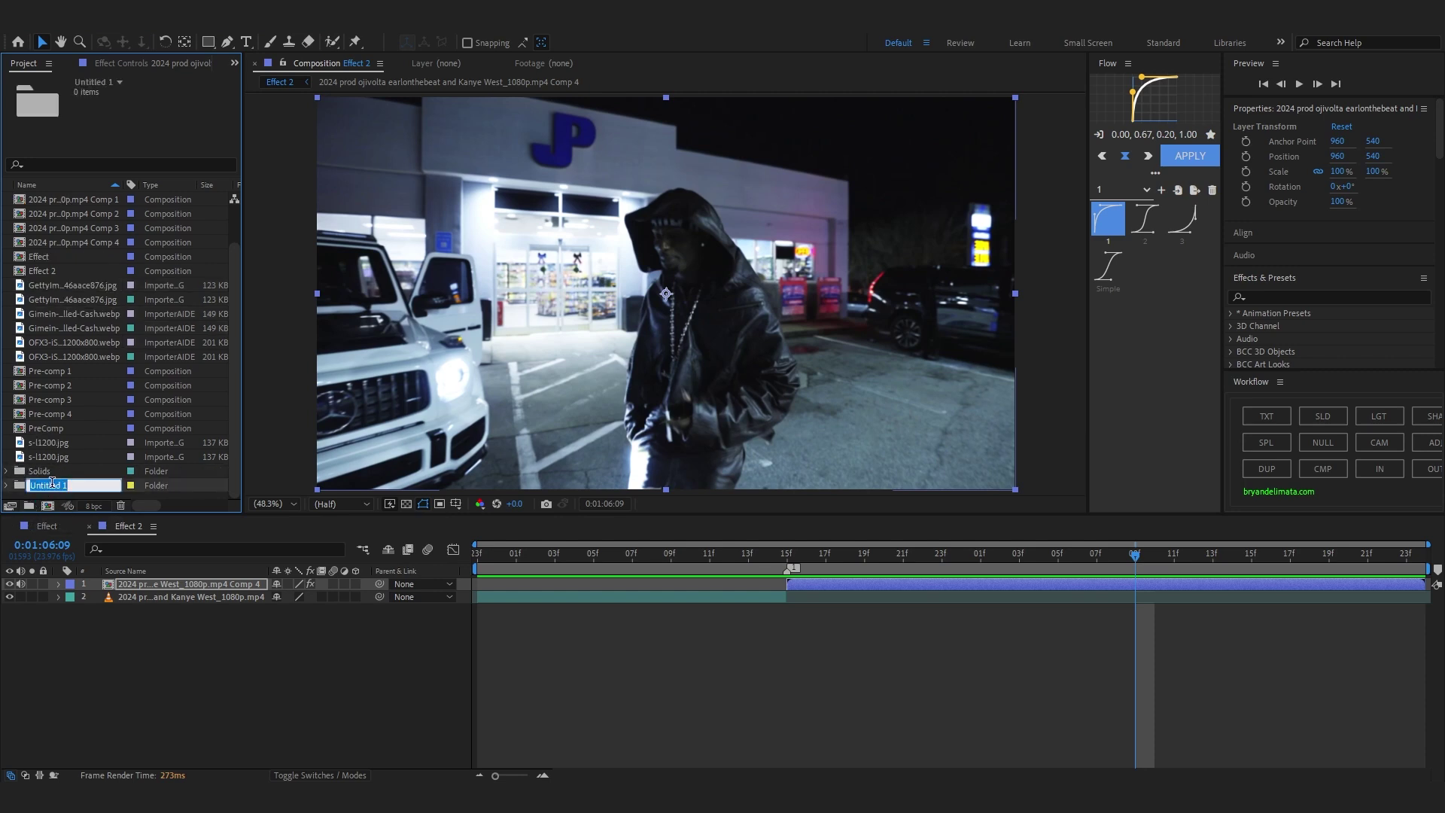
text(Images)
key(Return)
- Move the five newly imported pictures into the project's Images folder
drag(57, 470, 58, 364)
ctrl+click(55, 313)
ctrl+click(63, 284)
mouse_move(55, 316)
mouse_down()
mouse_move(48, 484)
mouse_move(57, 339)
mouse_up()
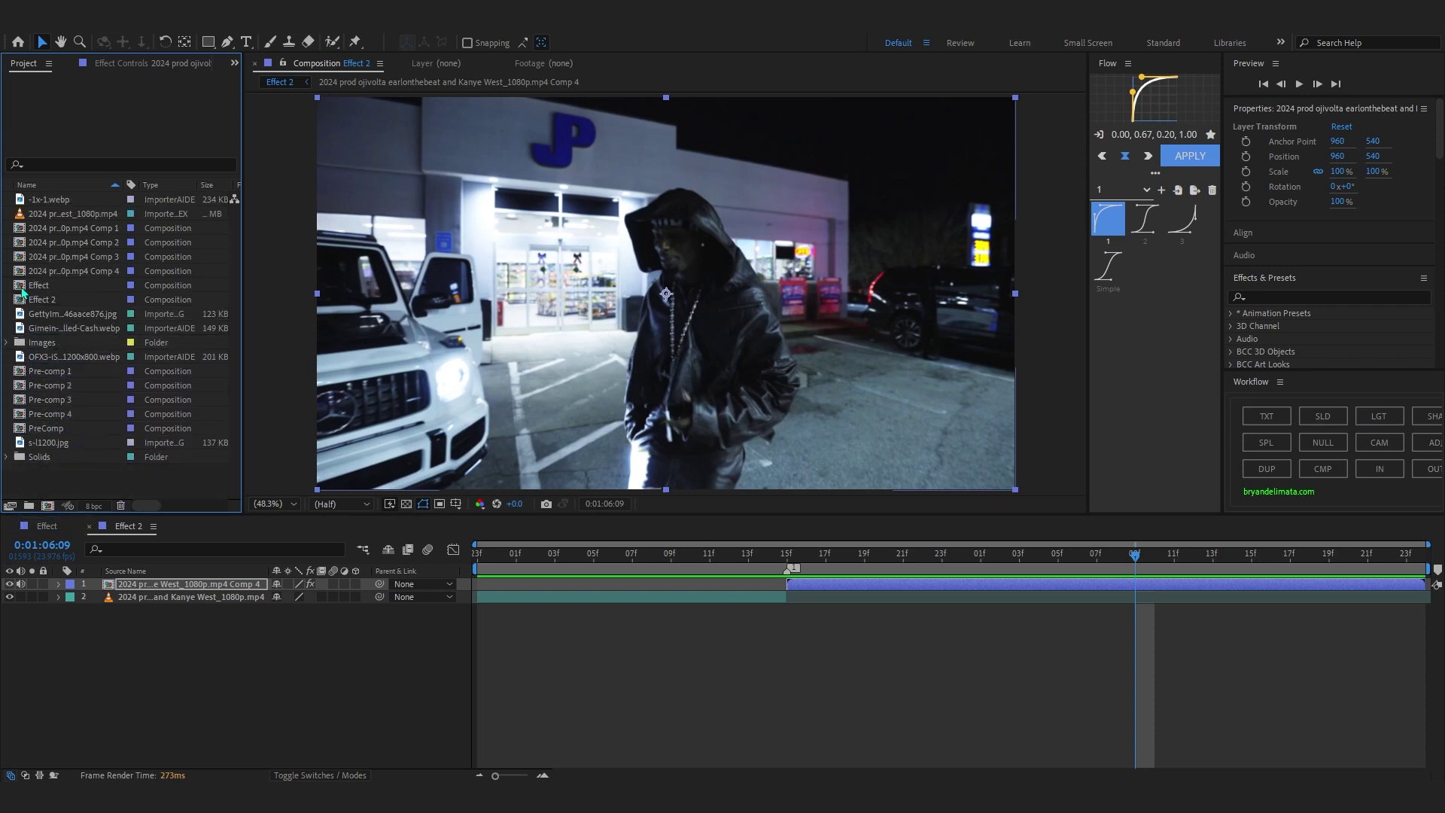
- Expand the project's Images folder and check the pictures inside it, then return to the Effect 2 composition
click(6, 342)
scroll(9, 348, down, 1)
click(60, 328)
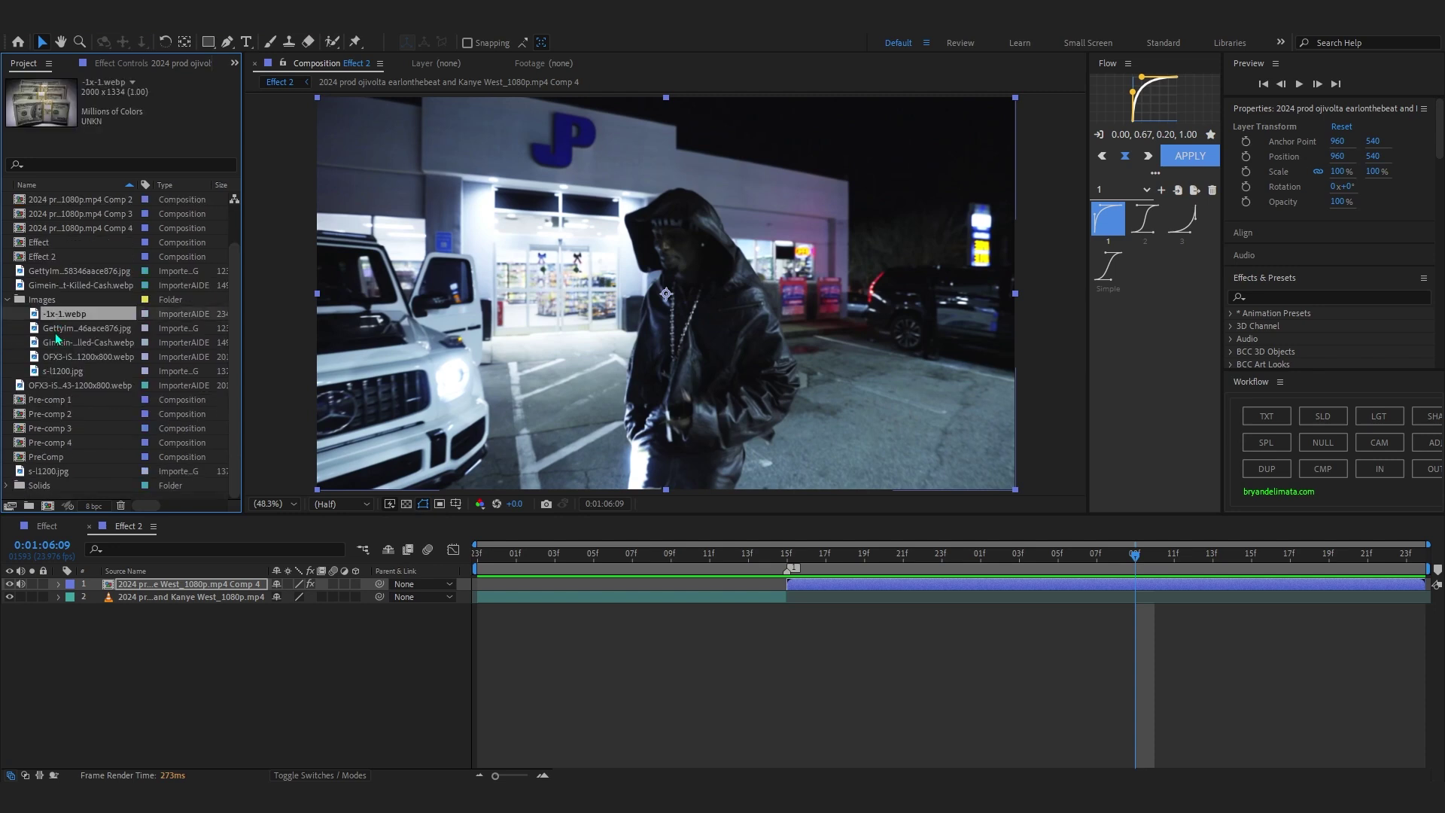
click(59, 343)
click(60, 356)
click(64, 371)
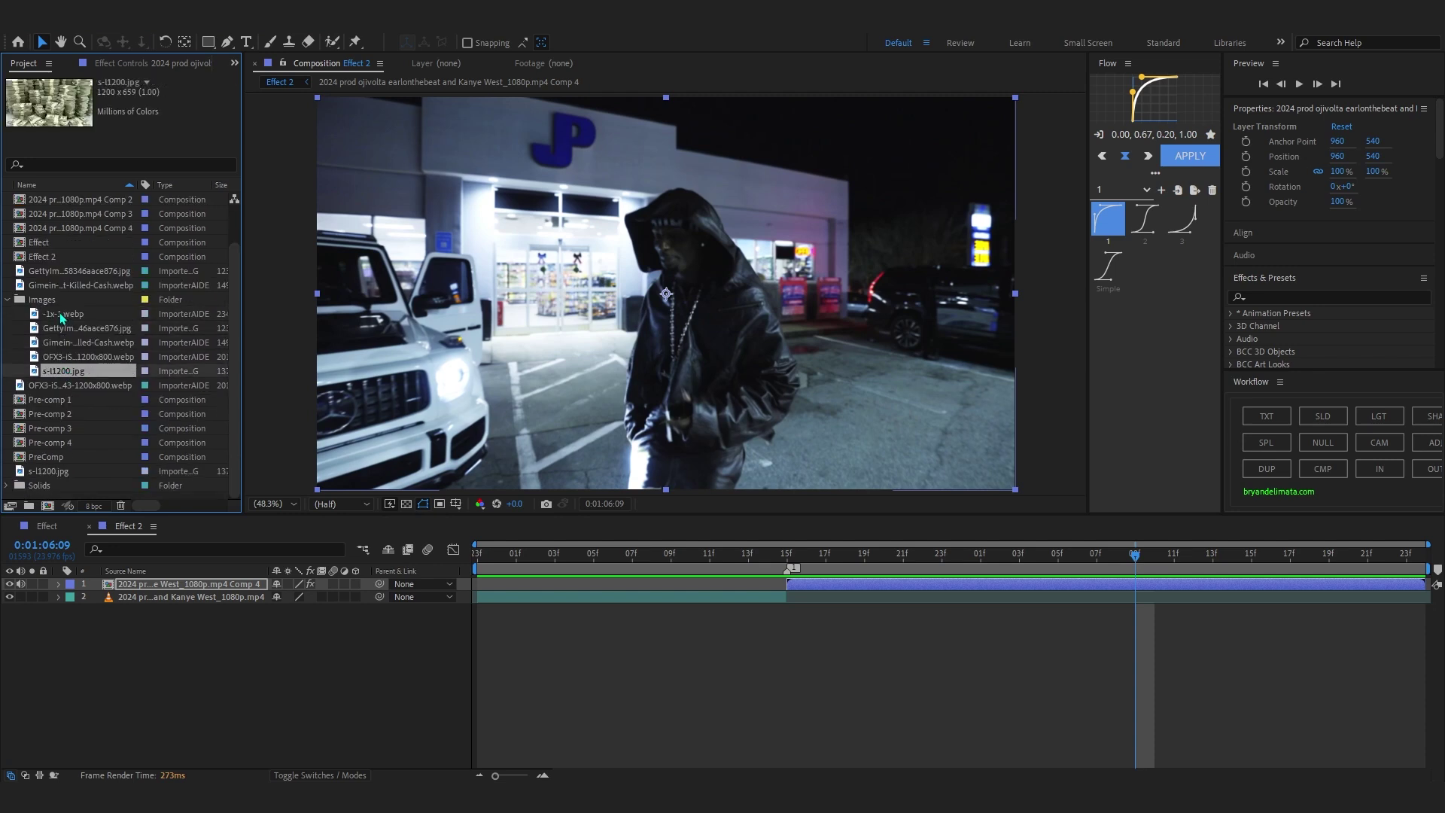
double_click(60, 314)
double_click(89, 327)
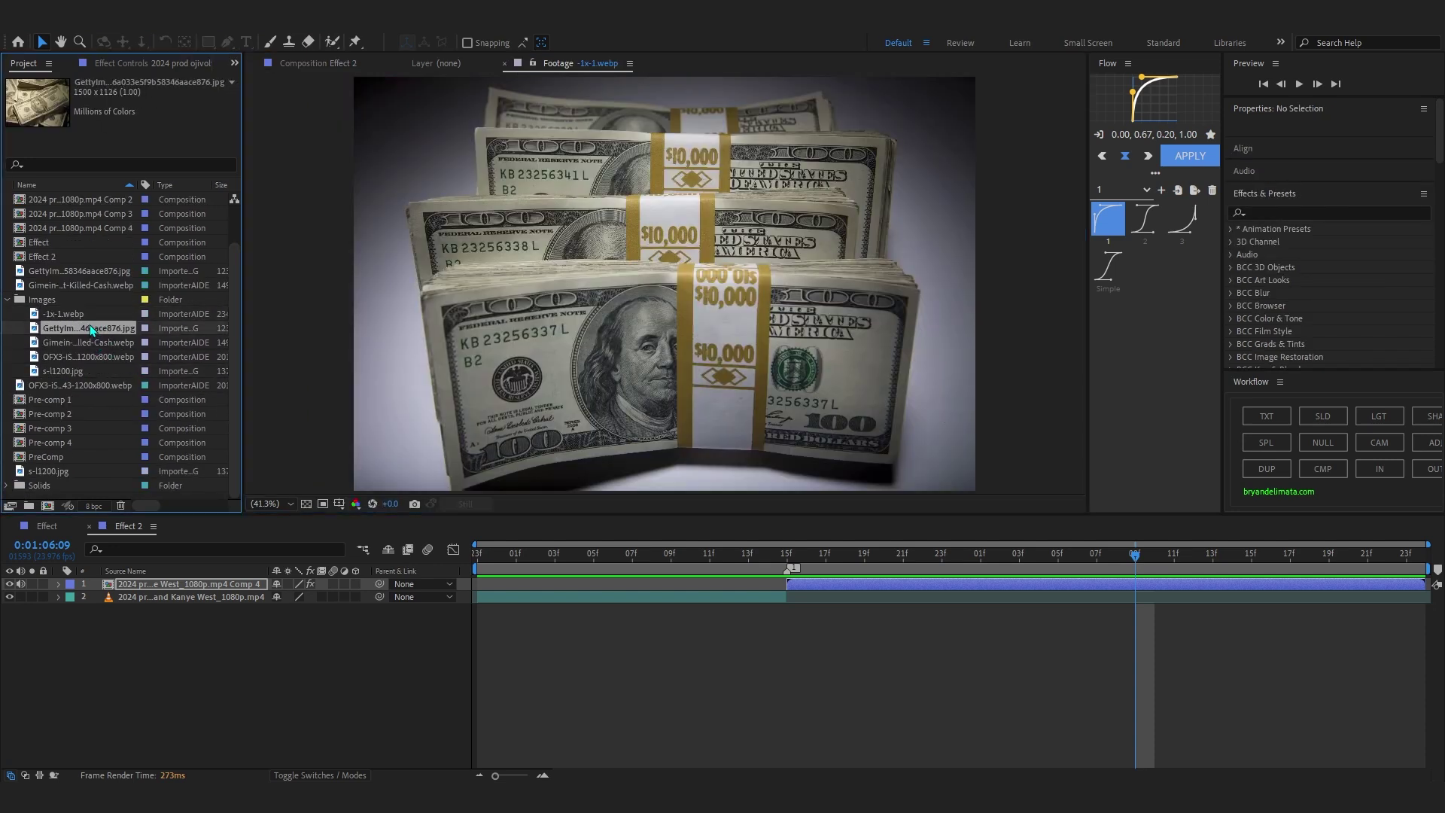
click(305, 64)
- Add all five pictures from the Images folder as layers above the clips in Effect 2, and set the current time to 0:01:05:15
click(67, 314)
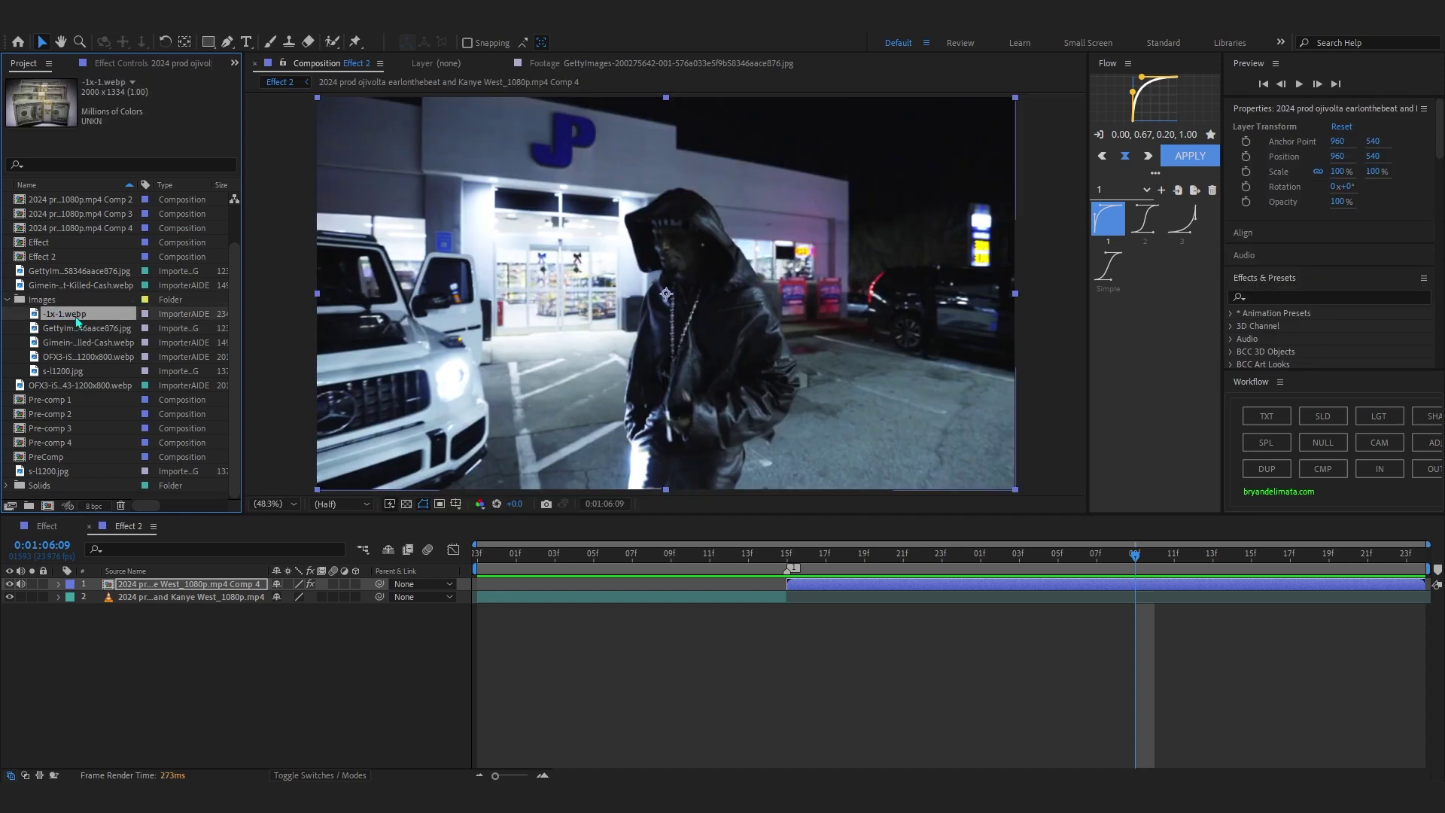
shift+click(71, 371)
drag(89, 345, 155, 597)
click(782, 561)
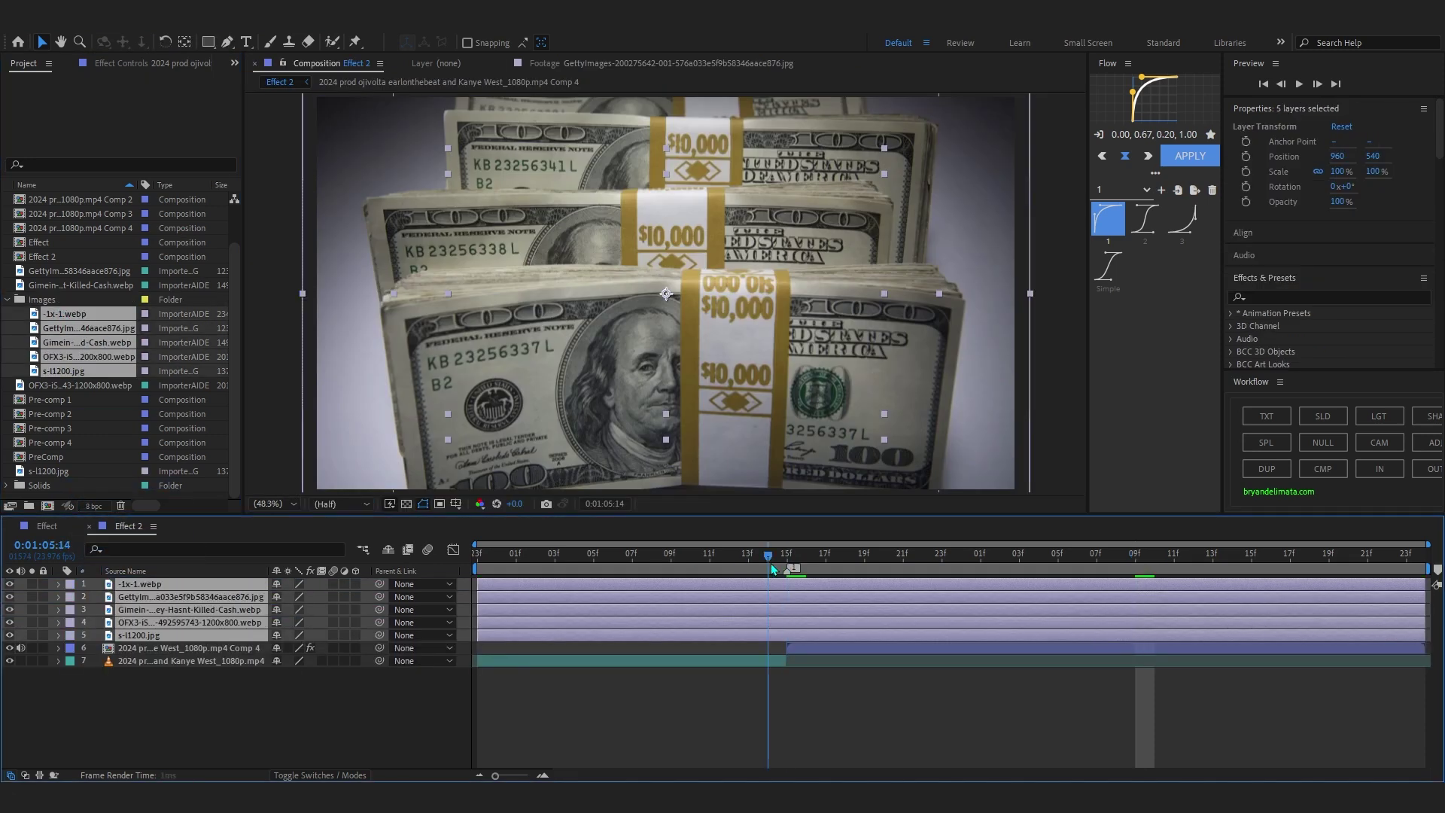
drag(828, 583, 787, 585)
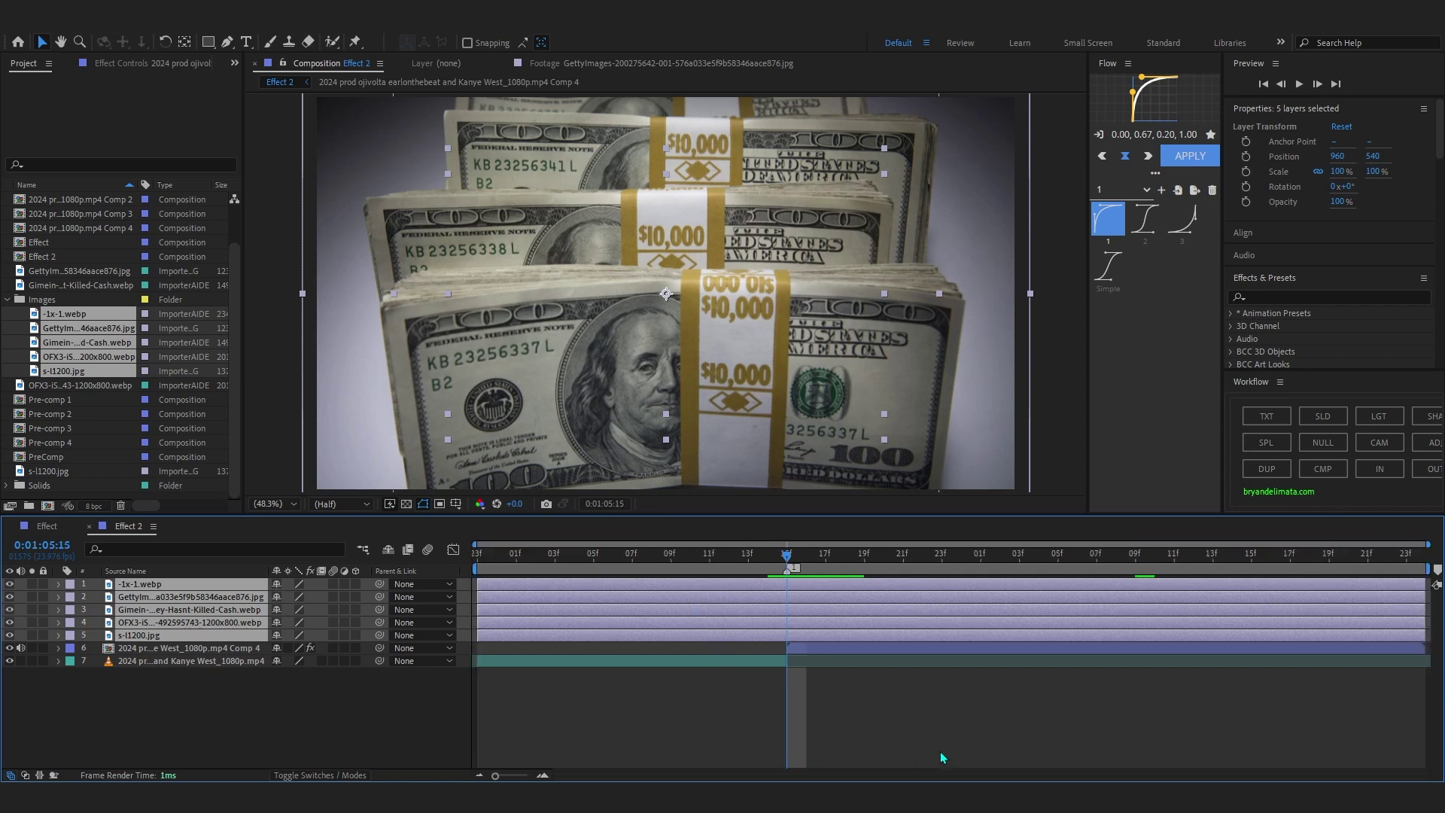
- Hide the top four image layers so that only the s-l1200.jpg picture layer stays visible
click(109, 702)
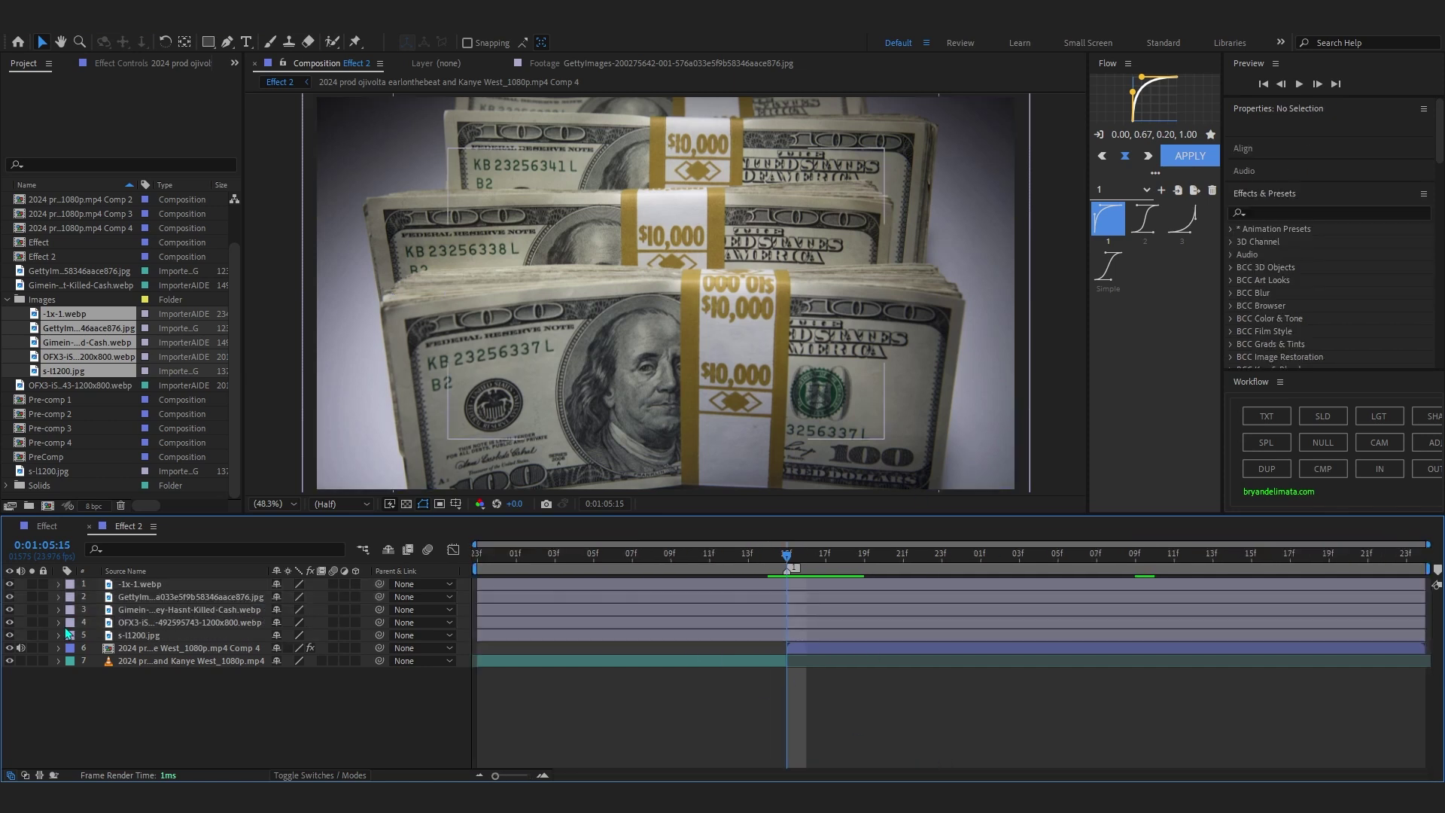
click(120, 624)
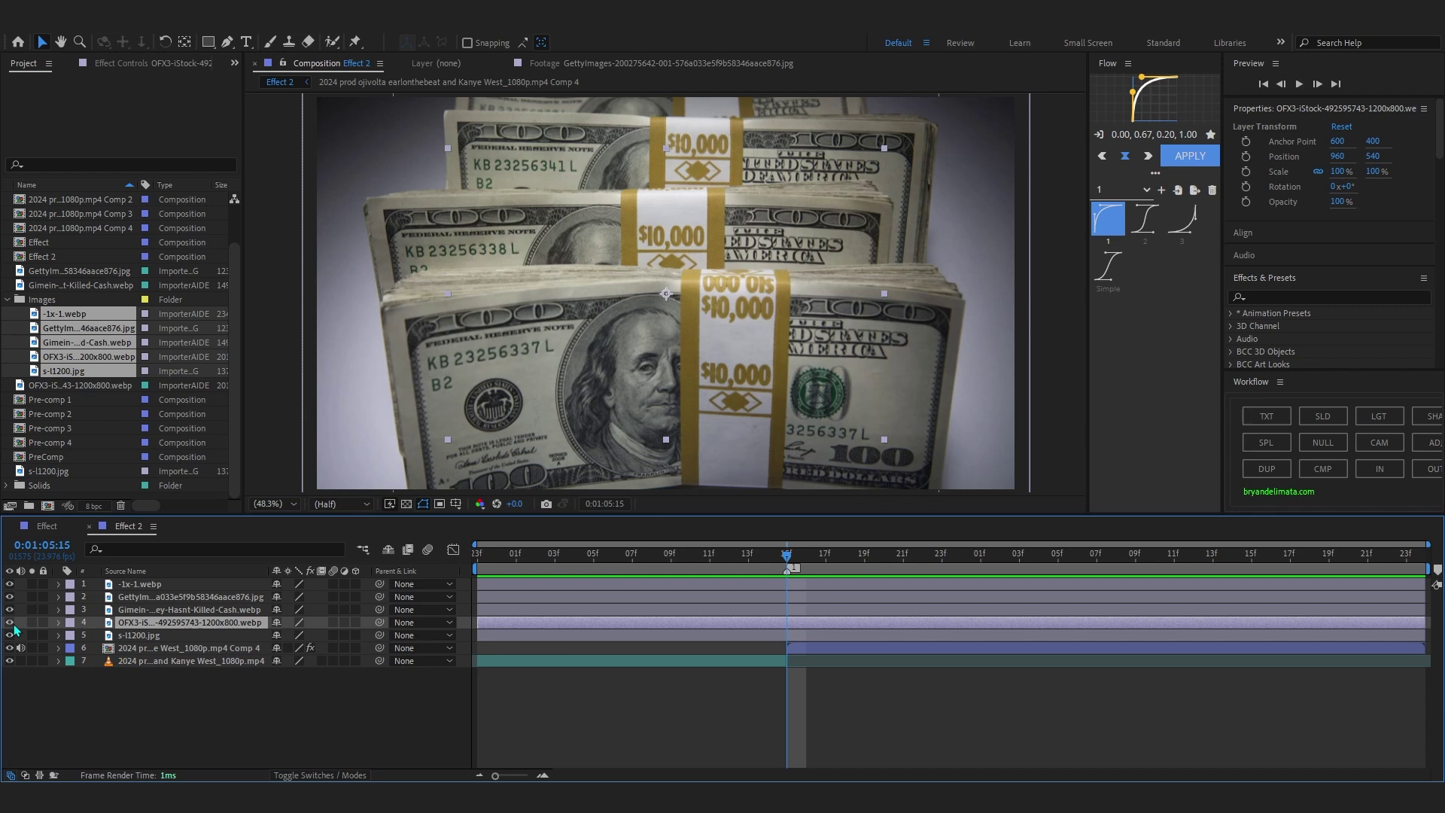
drag(13, 625, 11, 584)
- Scale the s-l1200.jpg layer to 166% so the picture fills the frame
click(137, 636)
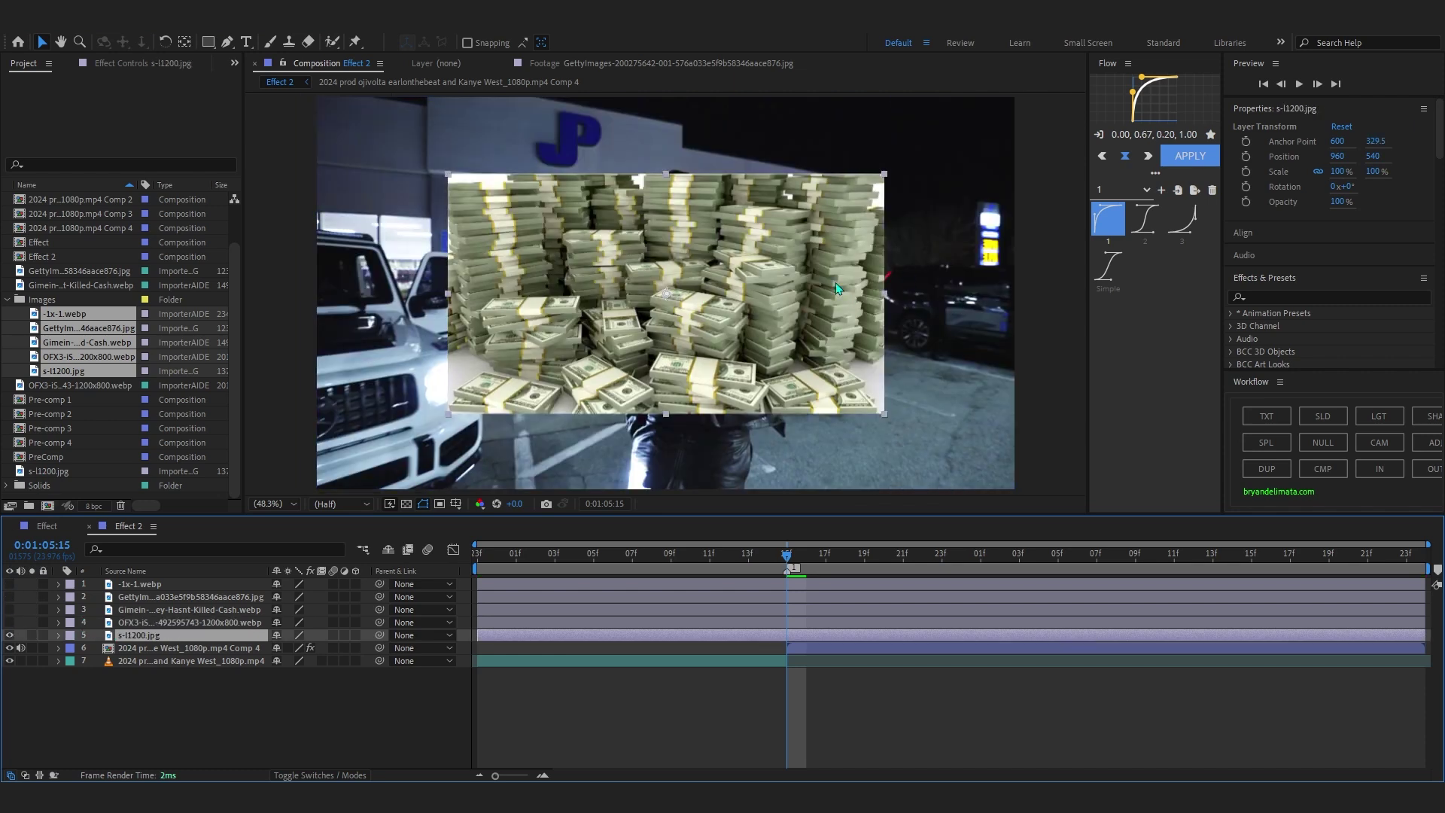
key(s)
drag(295, 647, 301, 649)
drag(343, 651, 350, 651)
scroll(706, 316, up, 1)
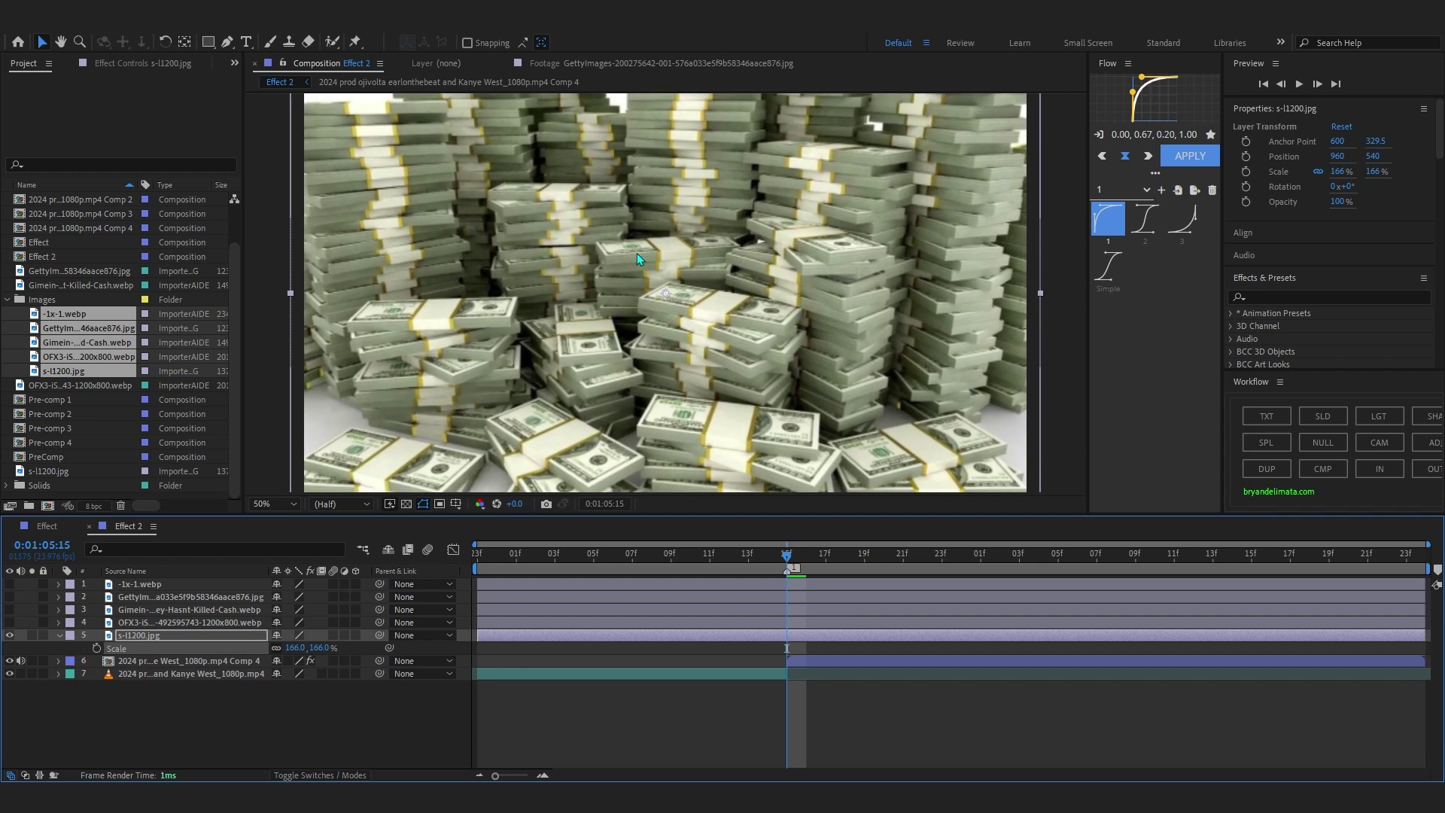
click(106, 623)
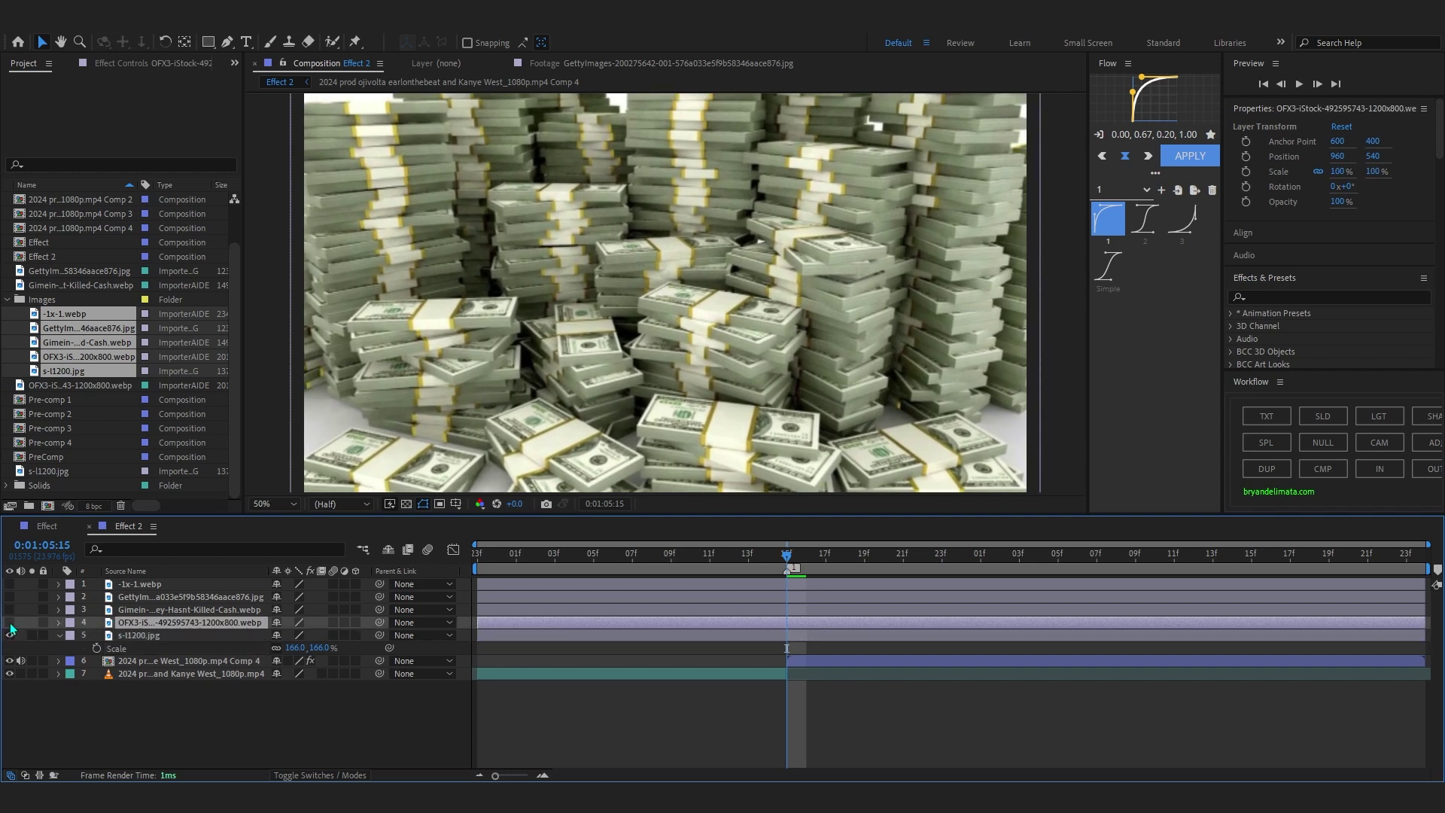
click(10, 623)
key(s)
drag(297, 636, 353, 644)
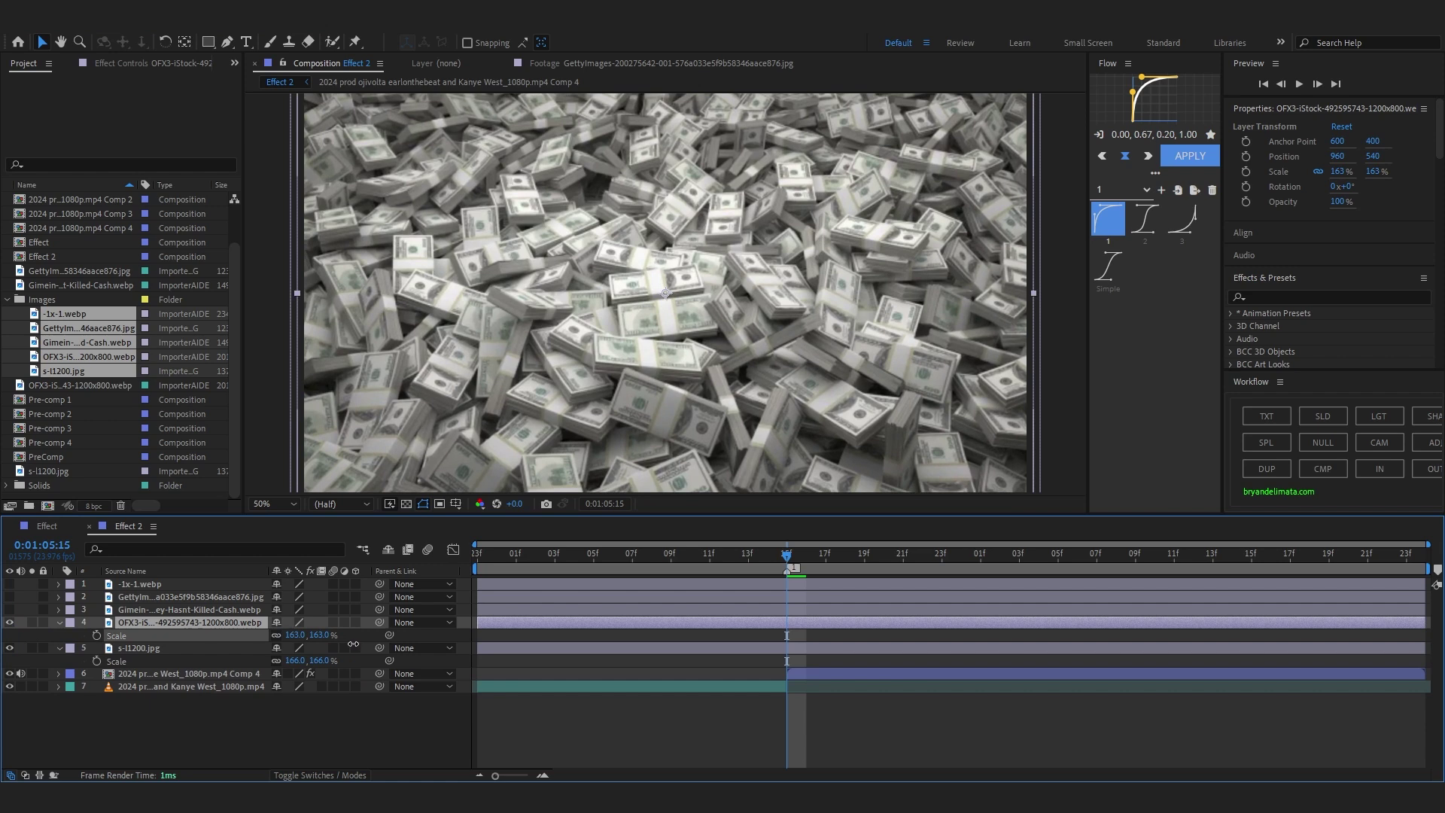
- Show the Gimein money picture layer and check its scale against the frame
click(9, 609)
click(134, 610)
key(s)
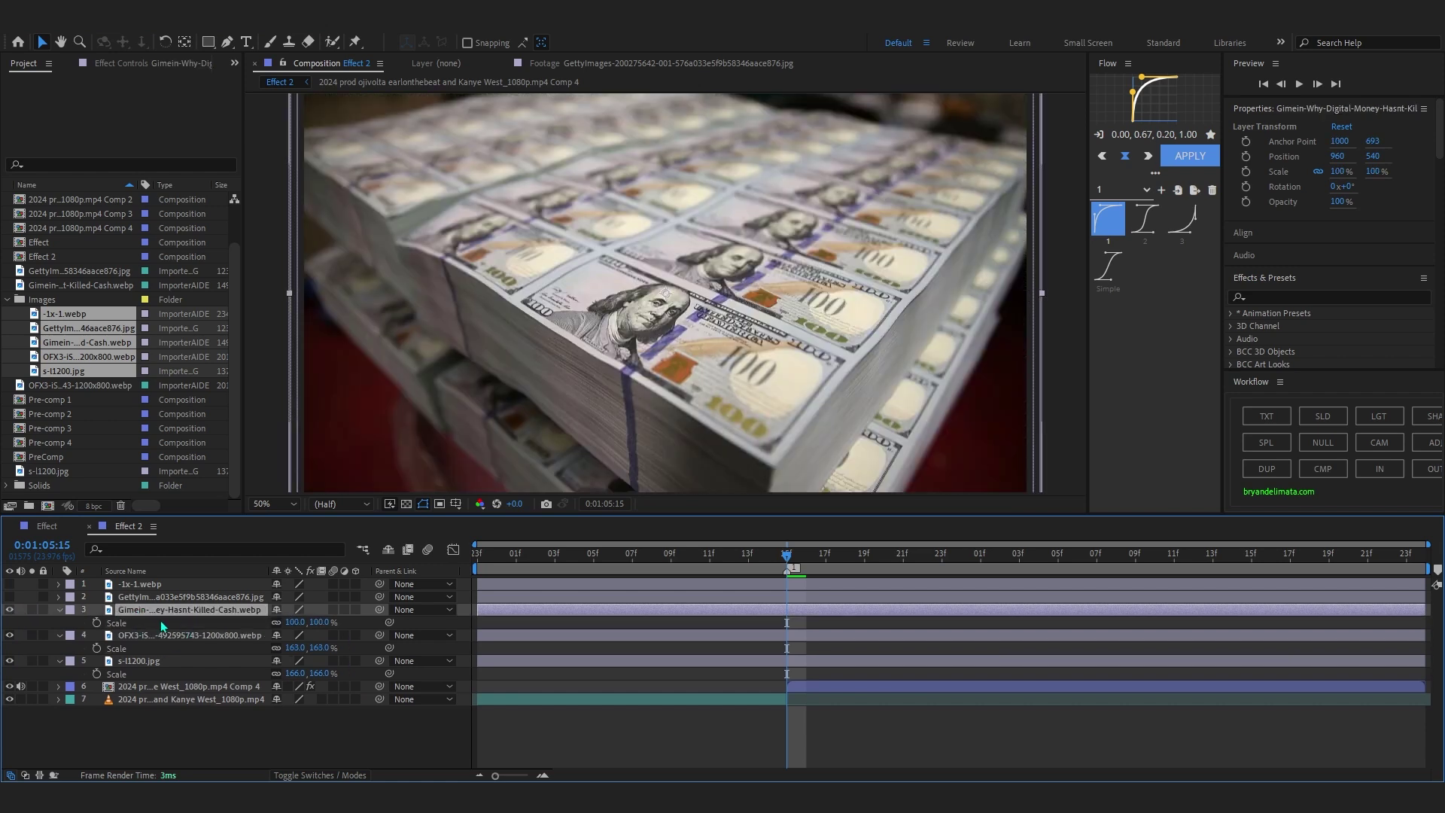
key(s)
- Show the GettyImages picture layer and scale it to 129% so it covers the whole frame
click(10, 597)
click(173, 597)
key(s)
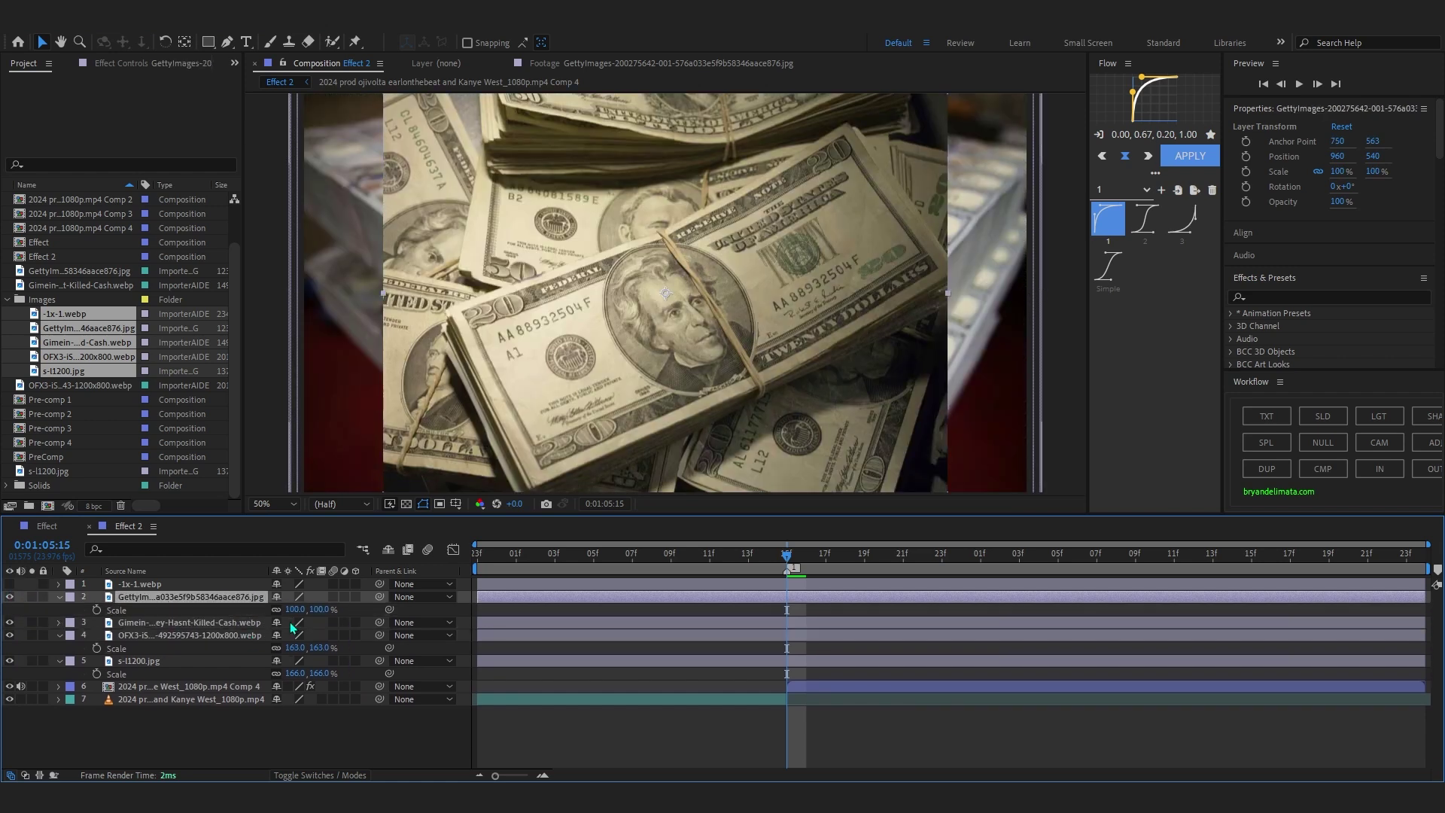
drag(295, 610, 314, 616)
key(comma)
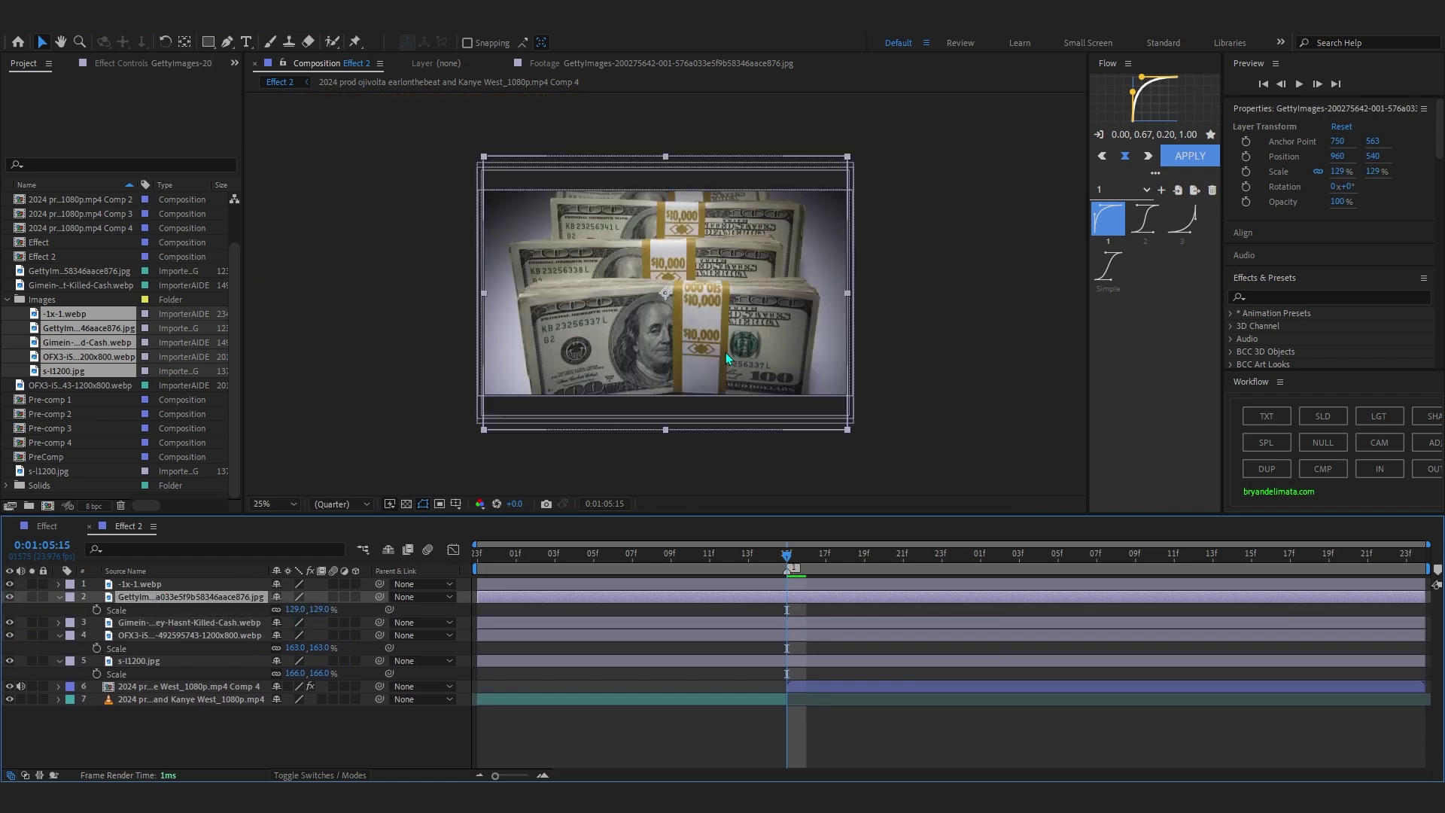
- Hide the top four image layers one by one and show them again to check that every picture fills the frame
click(9, 596)
click(10, 584)
click(10, 623)
click(9, 635)
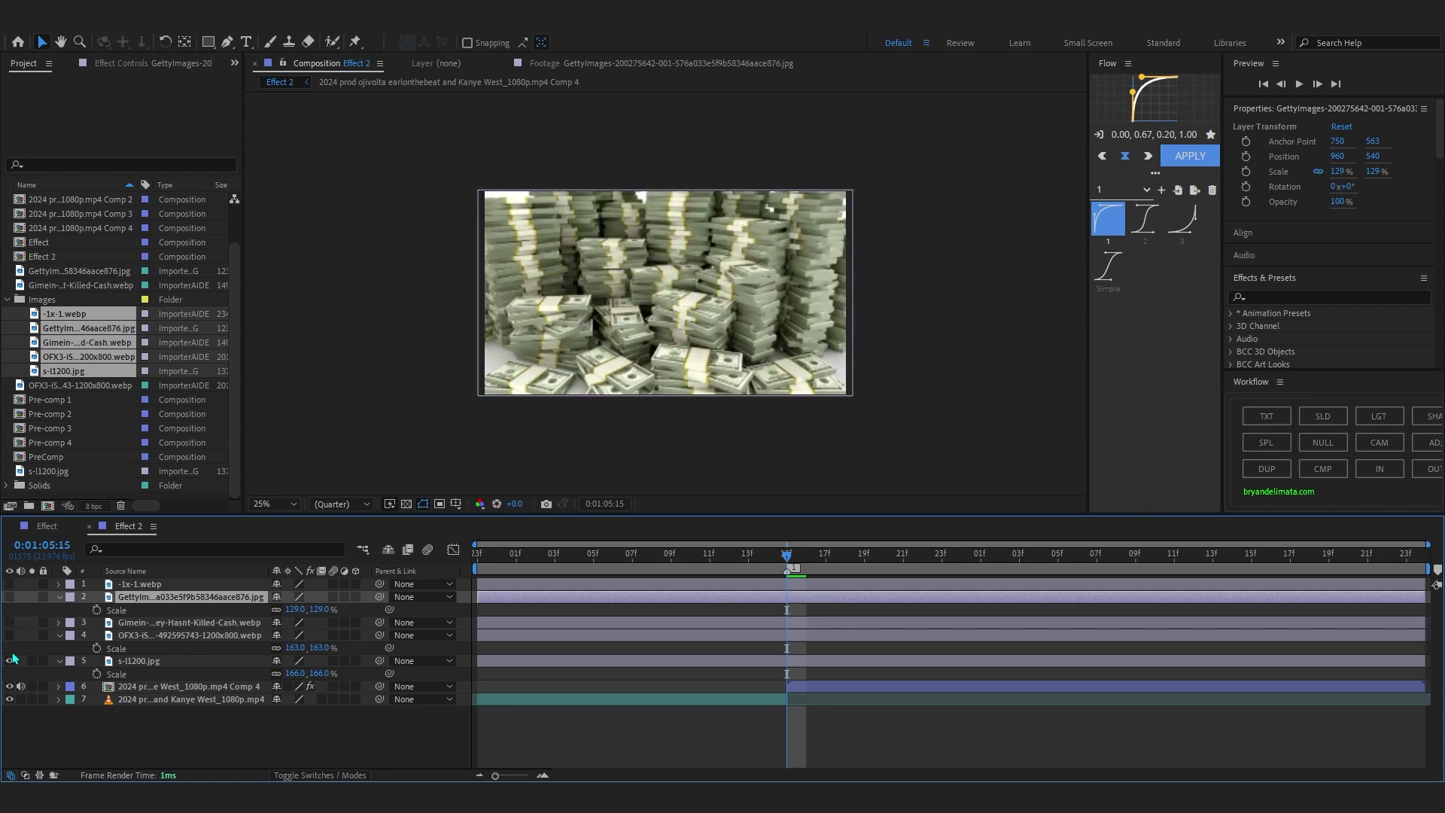
click(10, 635)
click(9, 623)
click(10, 597)
click(10, 584)
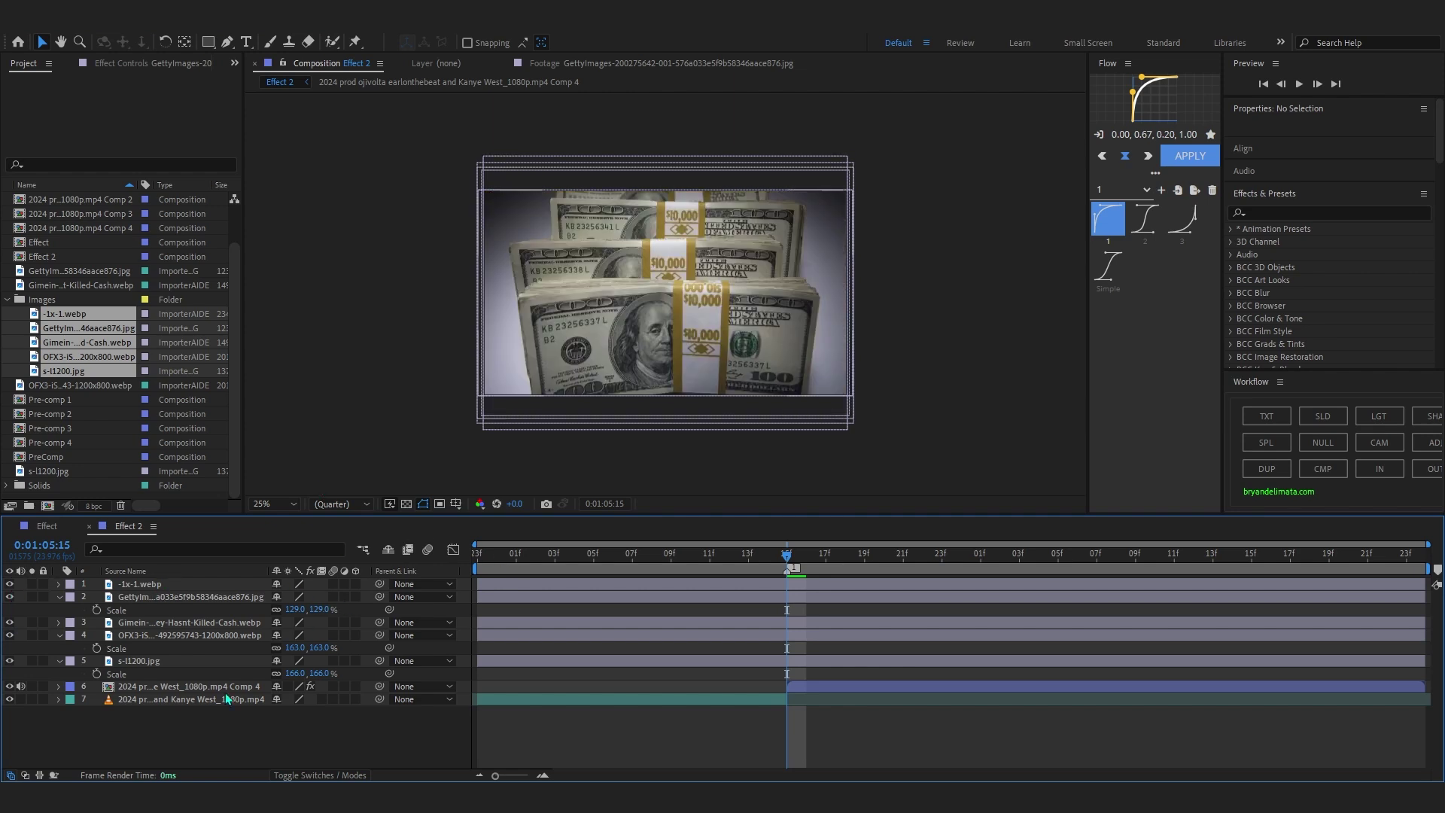
- Collapse the layer properties and trim the start of all five image layers to 0:01:05:15
key(ctrl+a)
click(59, 661)
click(172, 694)
click(183, 636)
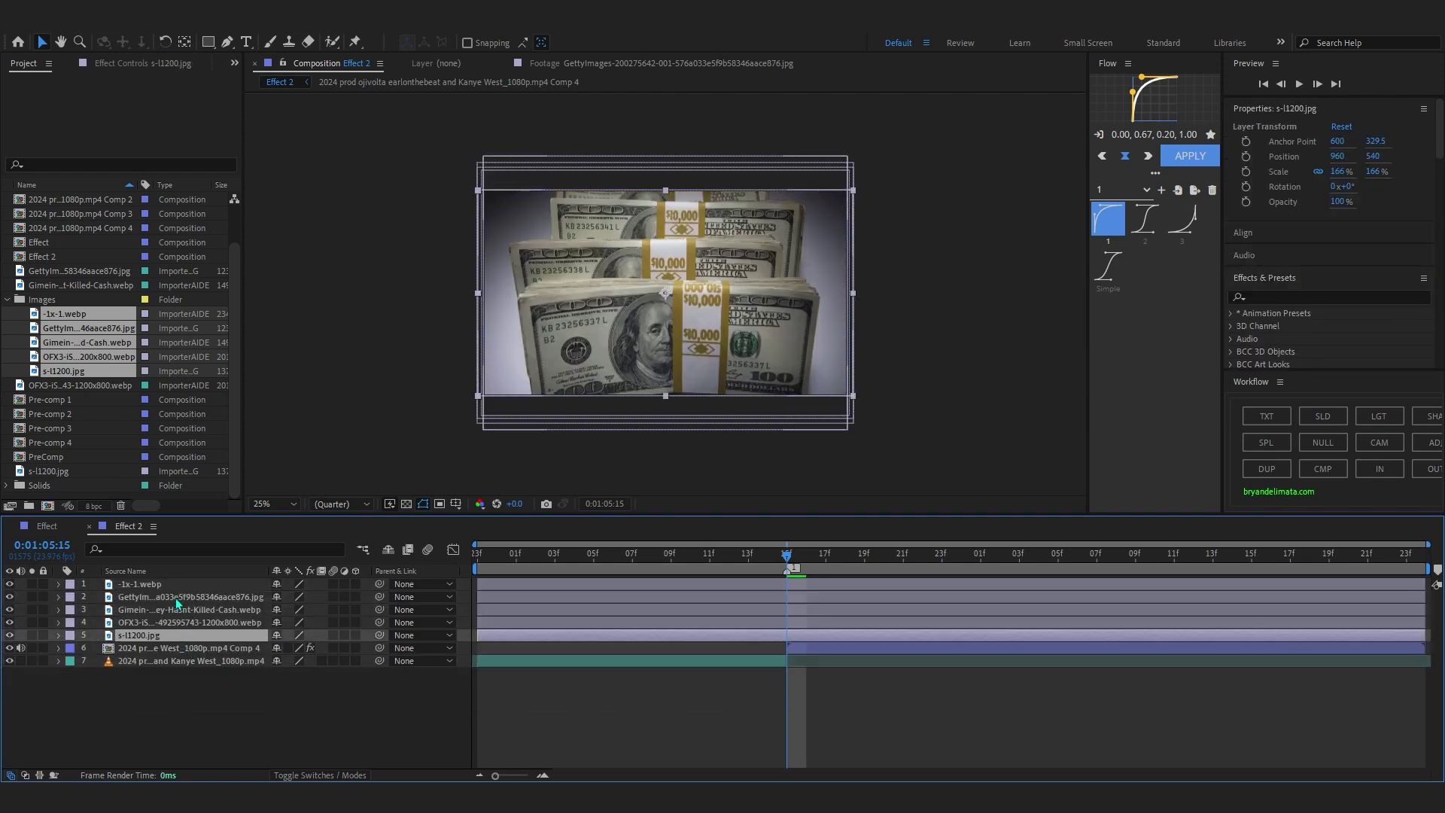
shift+click(174, 587)
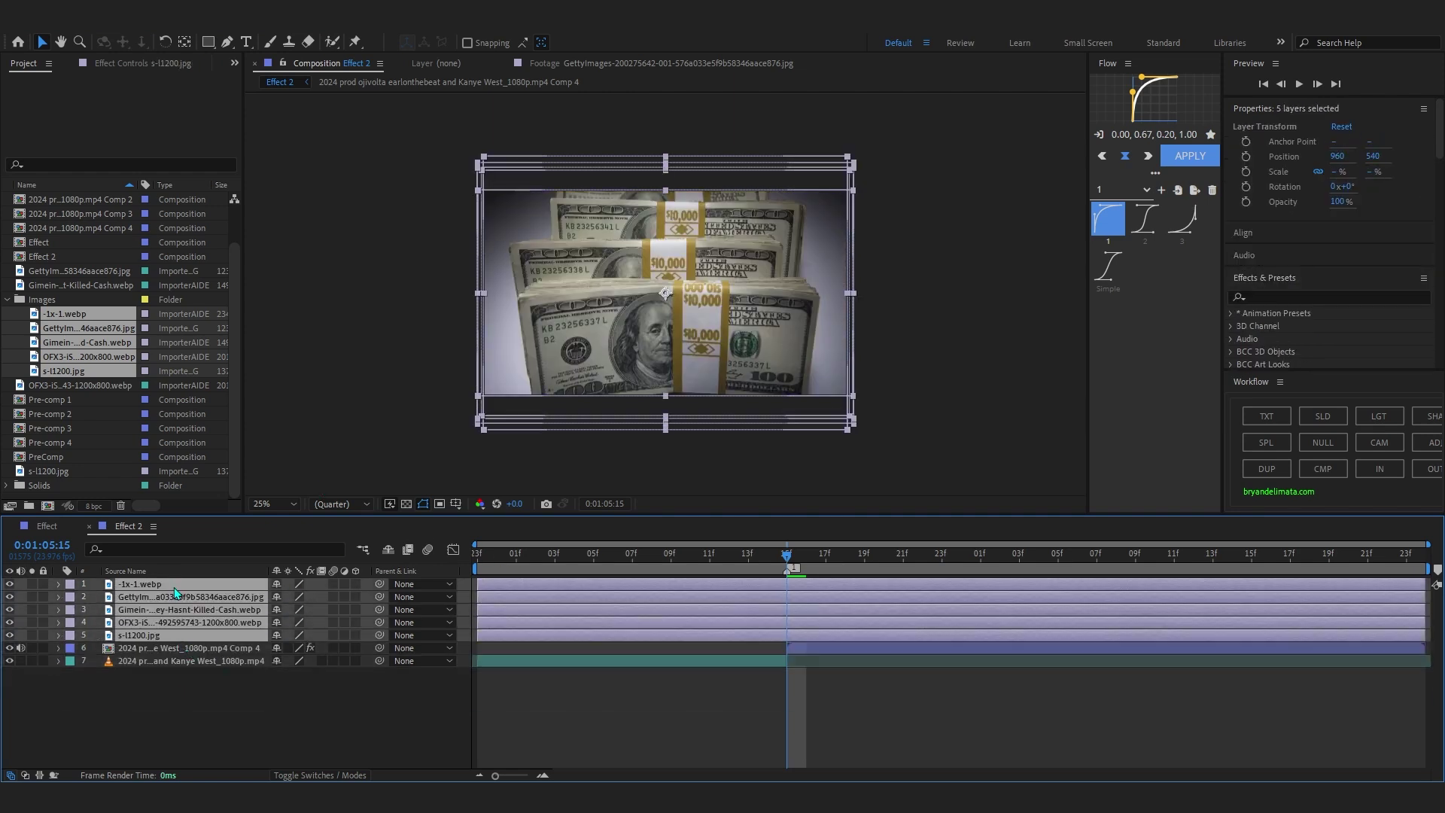
key(alt+bracketleft)
- Trim the end of all five image layers at 0:01:05:16 so each picture lasts two frames
key(equal)
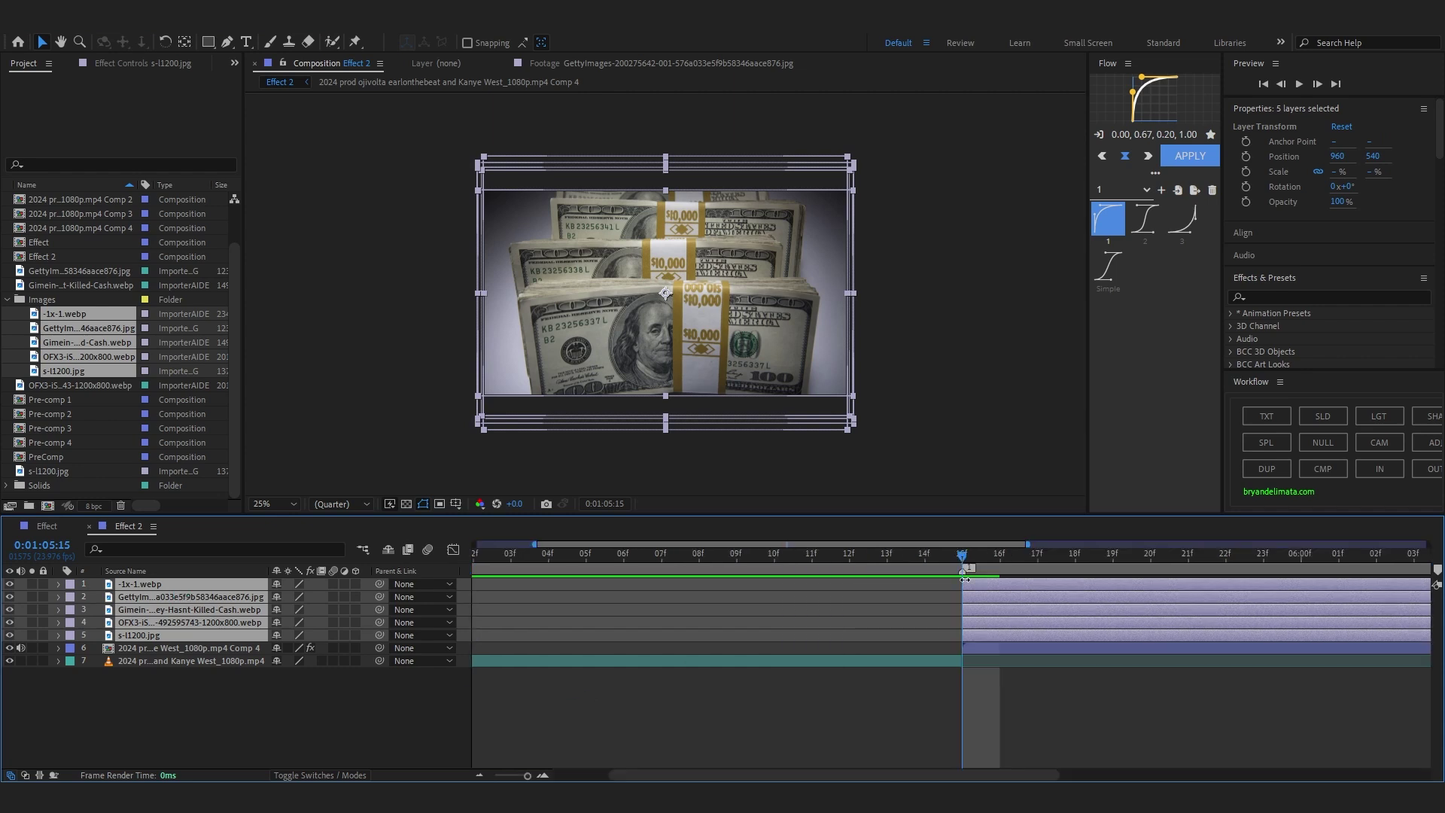
key(Page_Down)
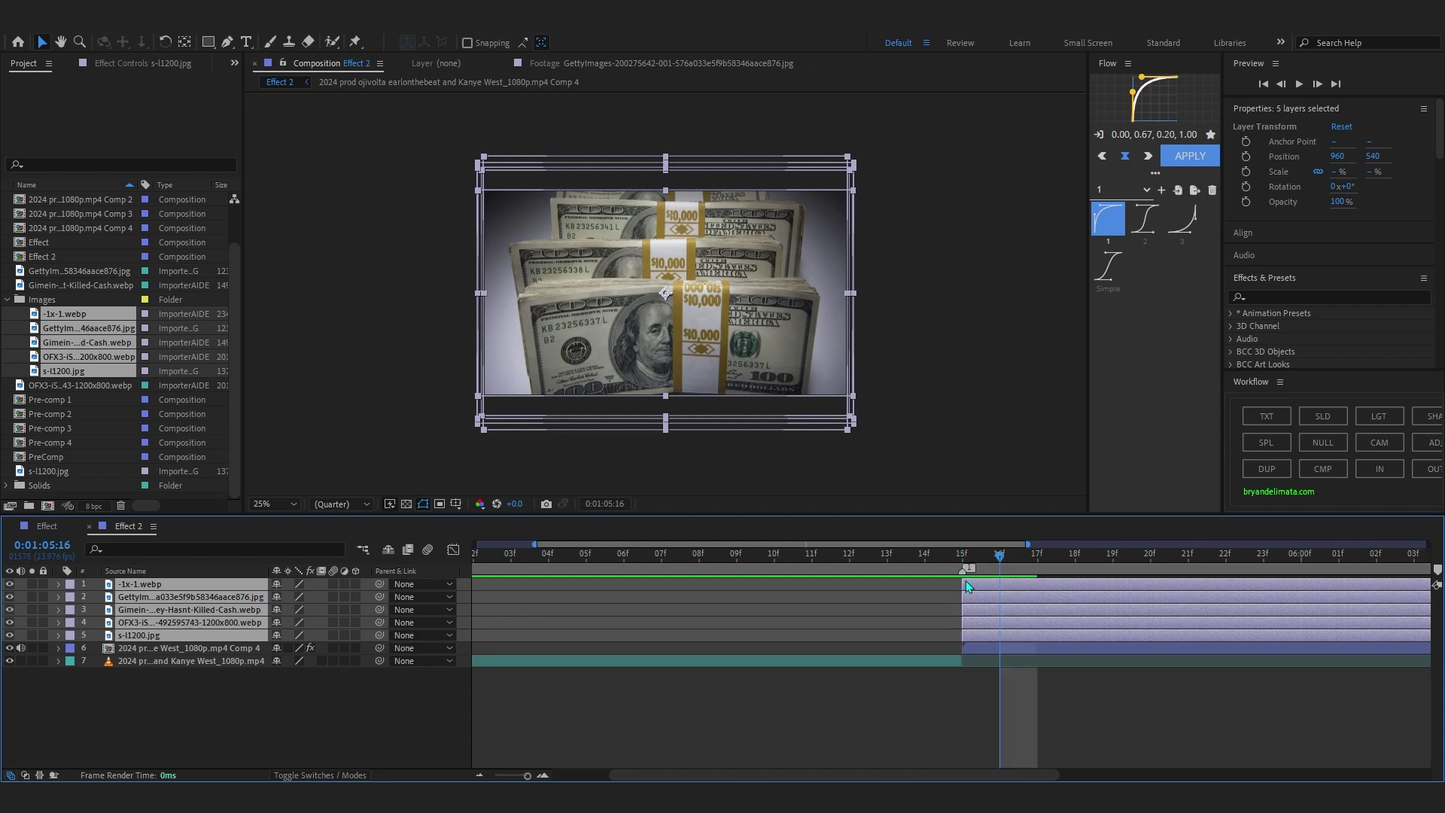
key(alt+bracketright)
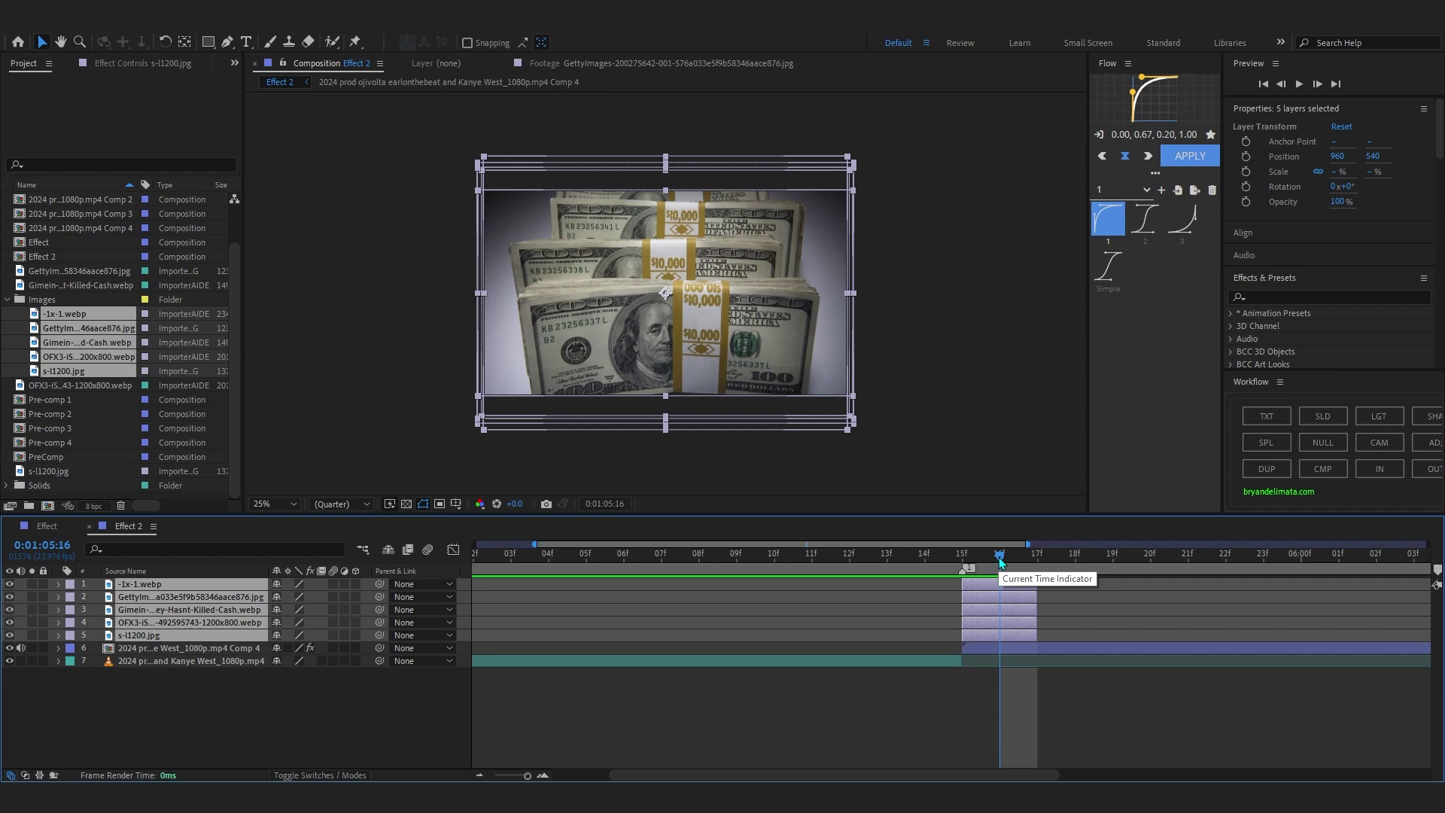
- Stagger the trimmed image layers end to end, starting with s-l1200.jpg and finishing with -1x-1.webp
click(964, 635)
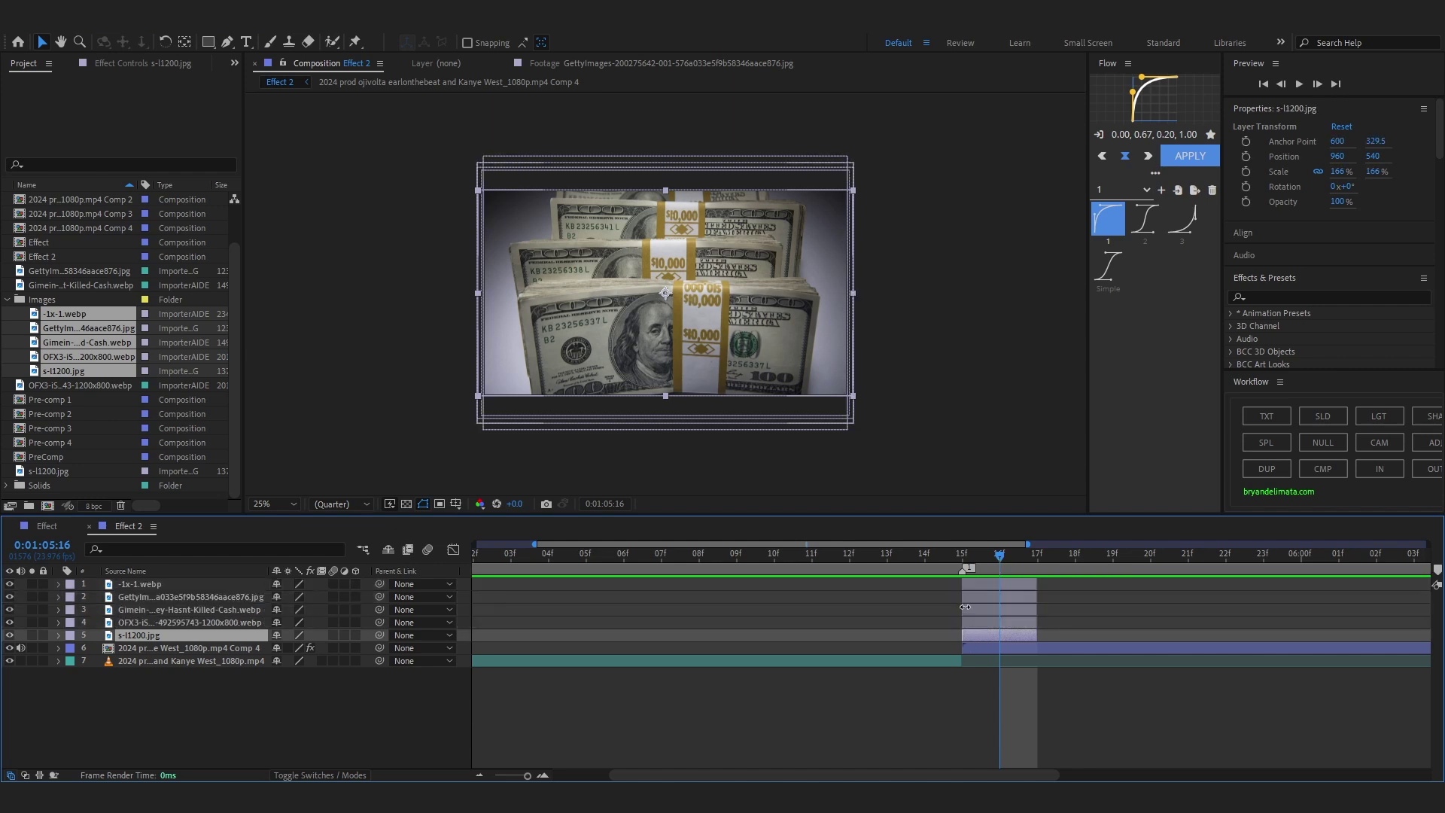
click(966, 623)
scroll(966, 623, right, 3)
click(336, 669)
click(178, 624)
drag(795, 621, 936, 608)
click(801, 601)
drag(801, 602, 1016, 599)
drag(788, 586, 673, 564)
- Play back the composition from 0:01:05:13 to check the staggered picture sequence
key(space)
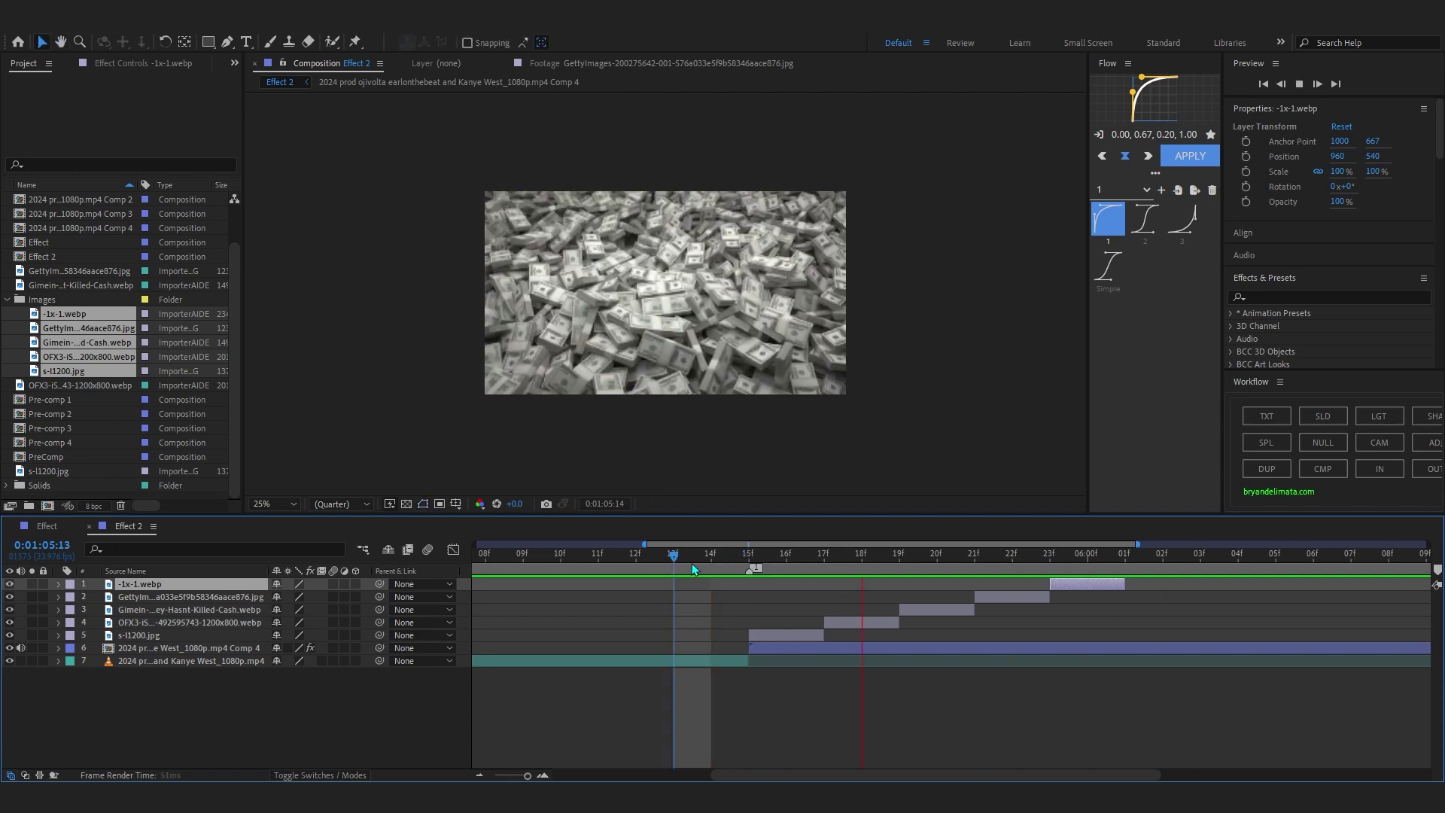
key(space)
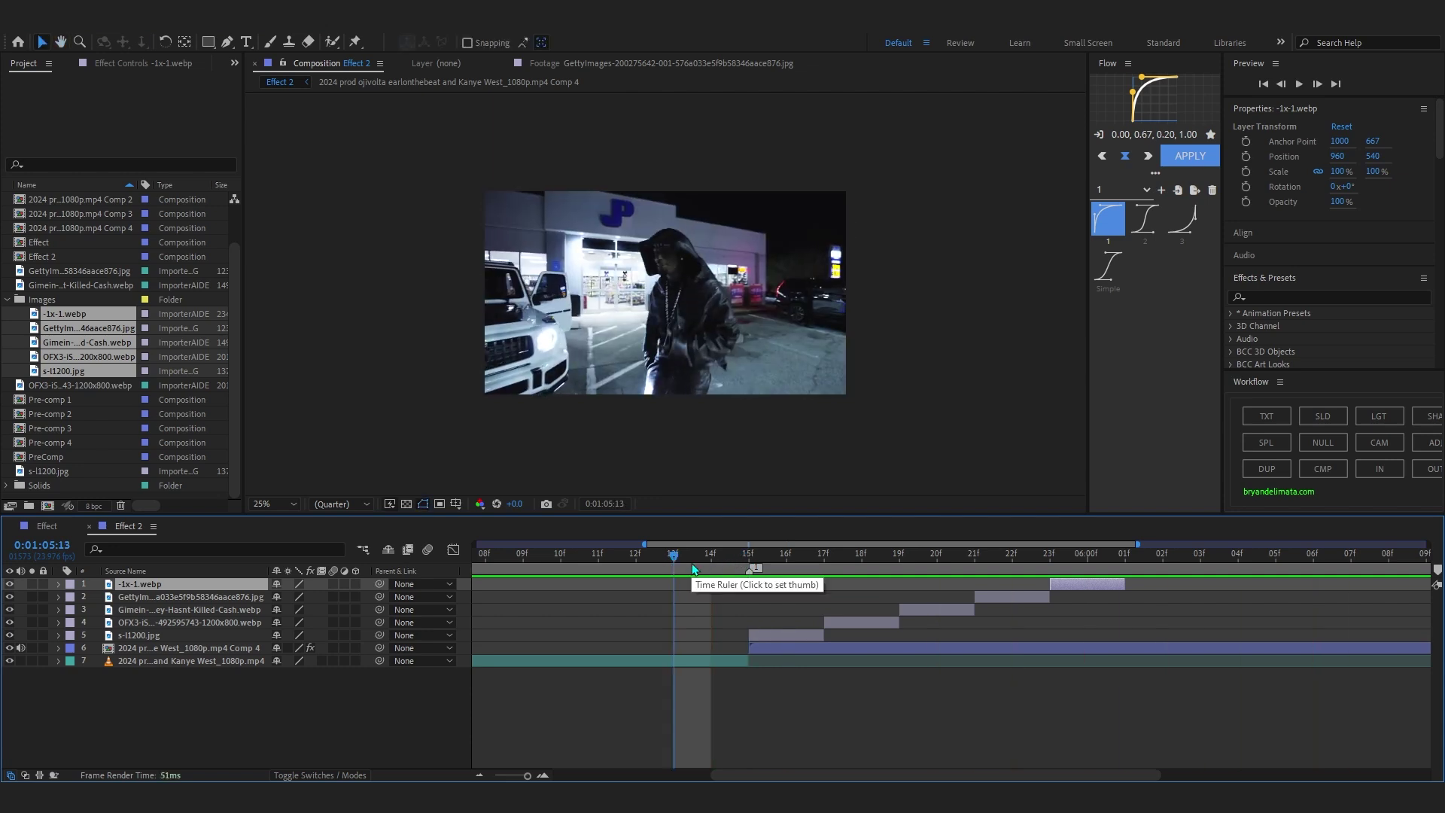
key(space)
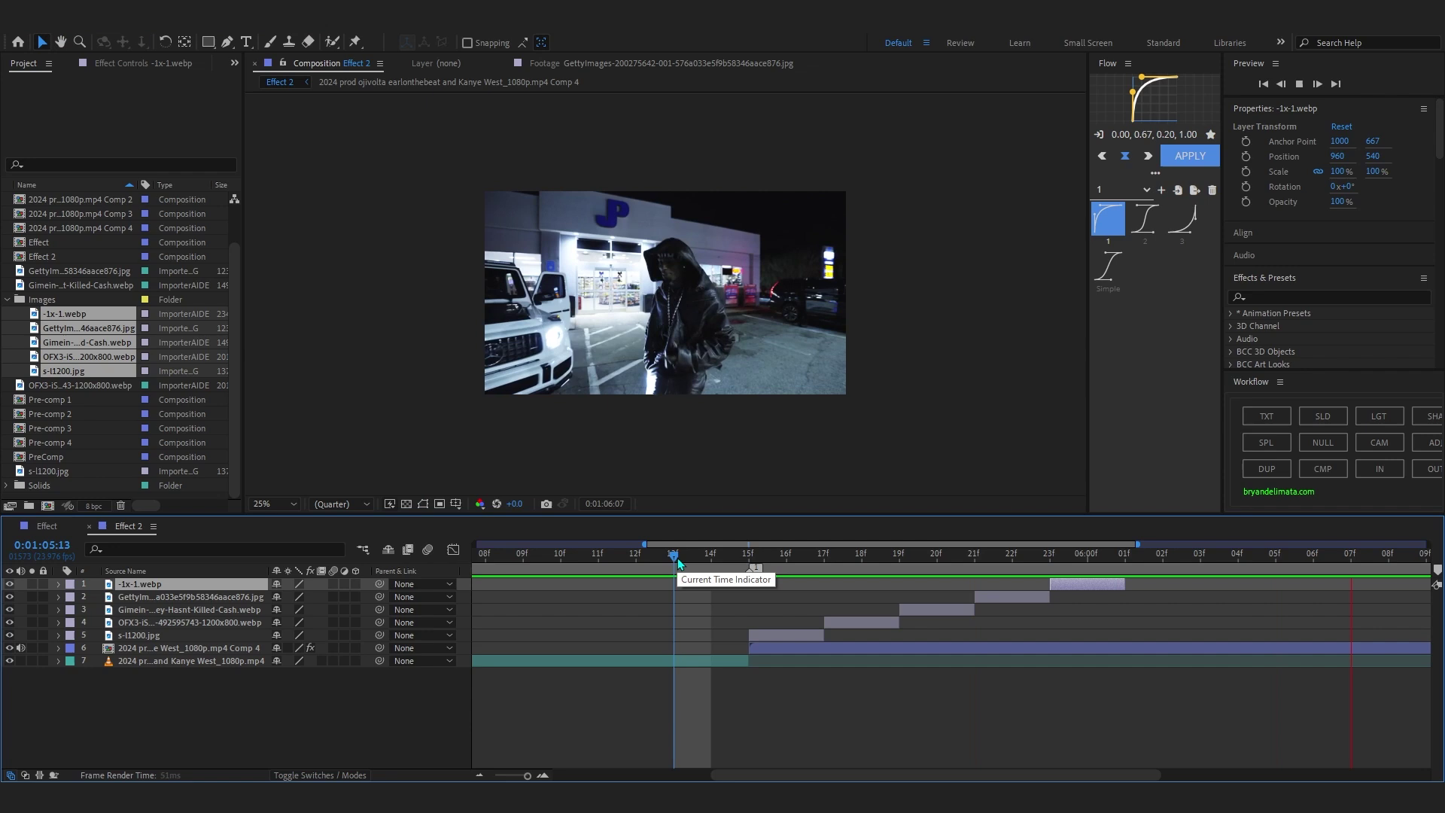
scroll(755, 593, down, 3)
click(774, 560)
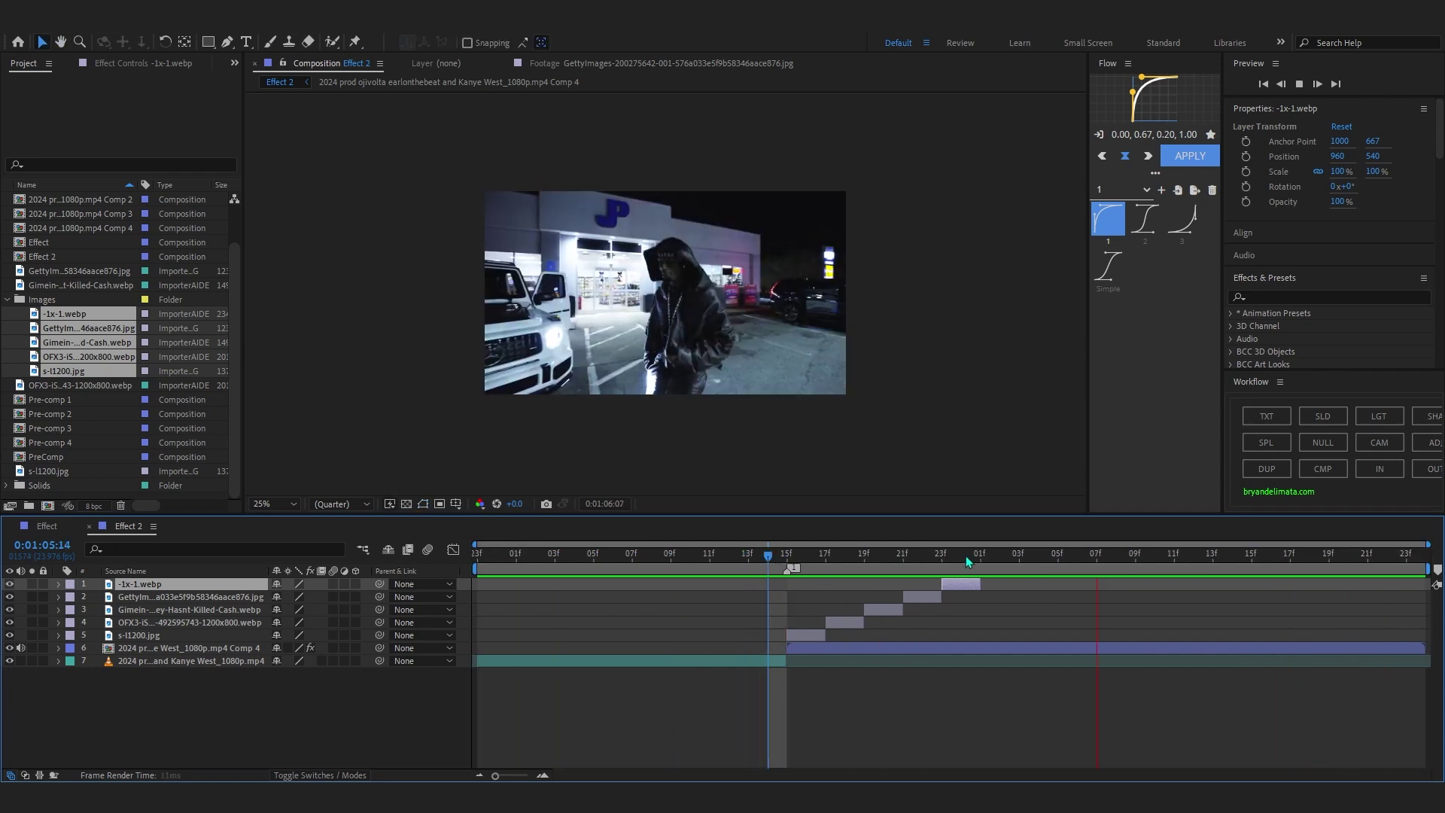
key(space)
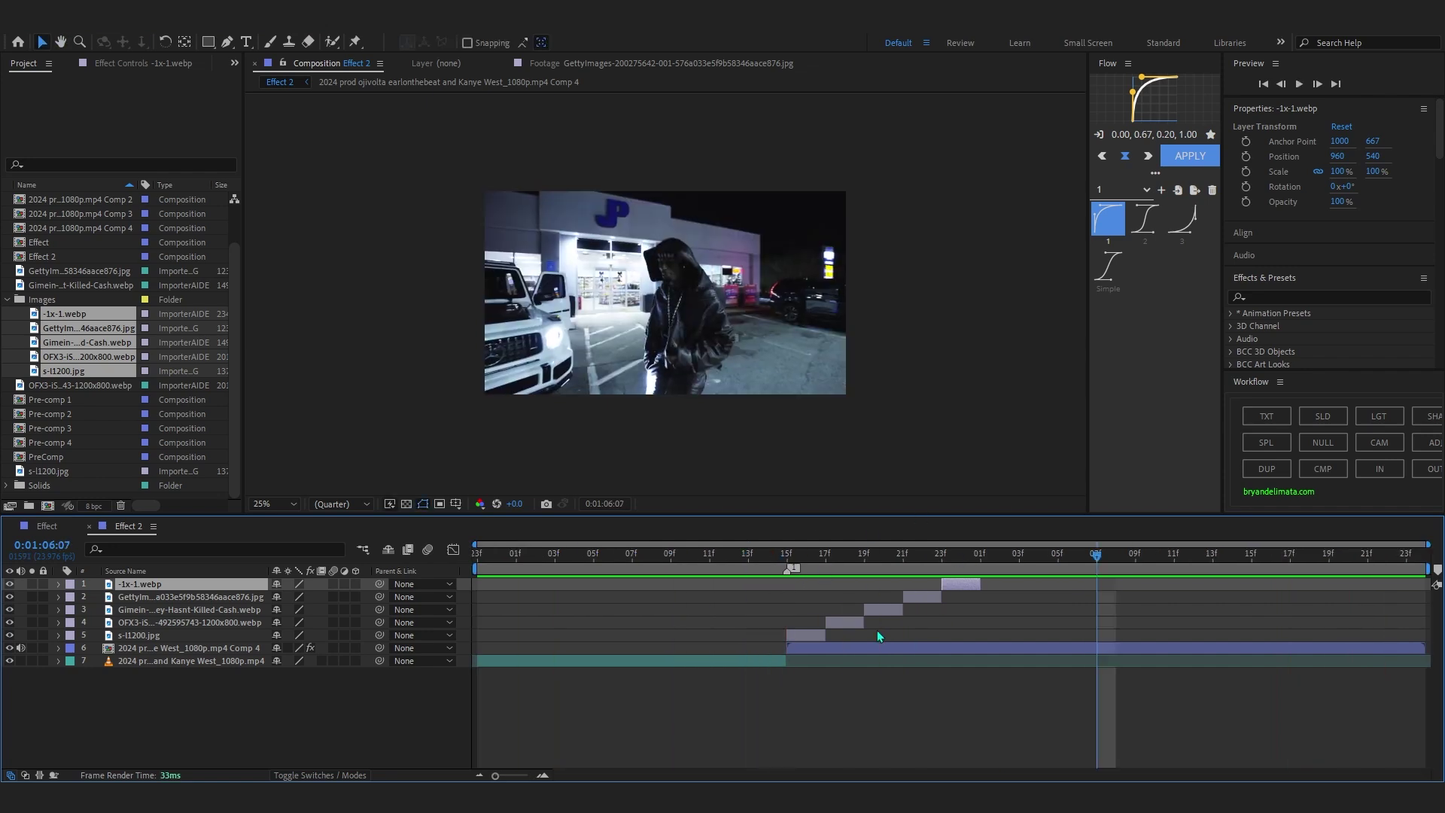
- Pre-compose the five staggered image layers, moving all attributes and fitting the duration to the layers' time span
shift+click(805, 637)
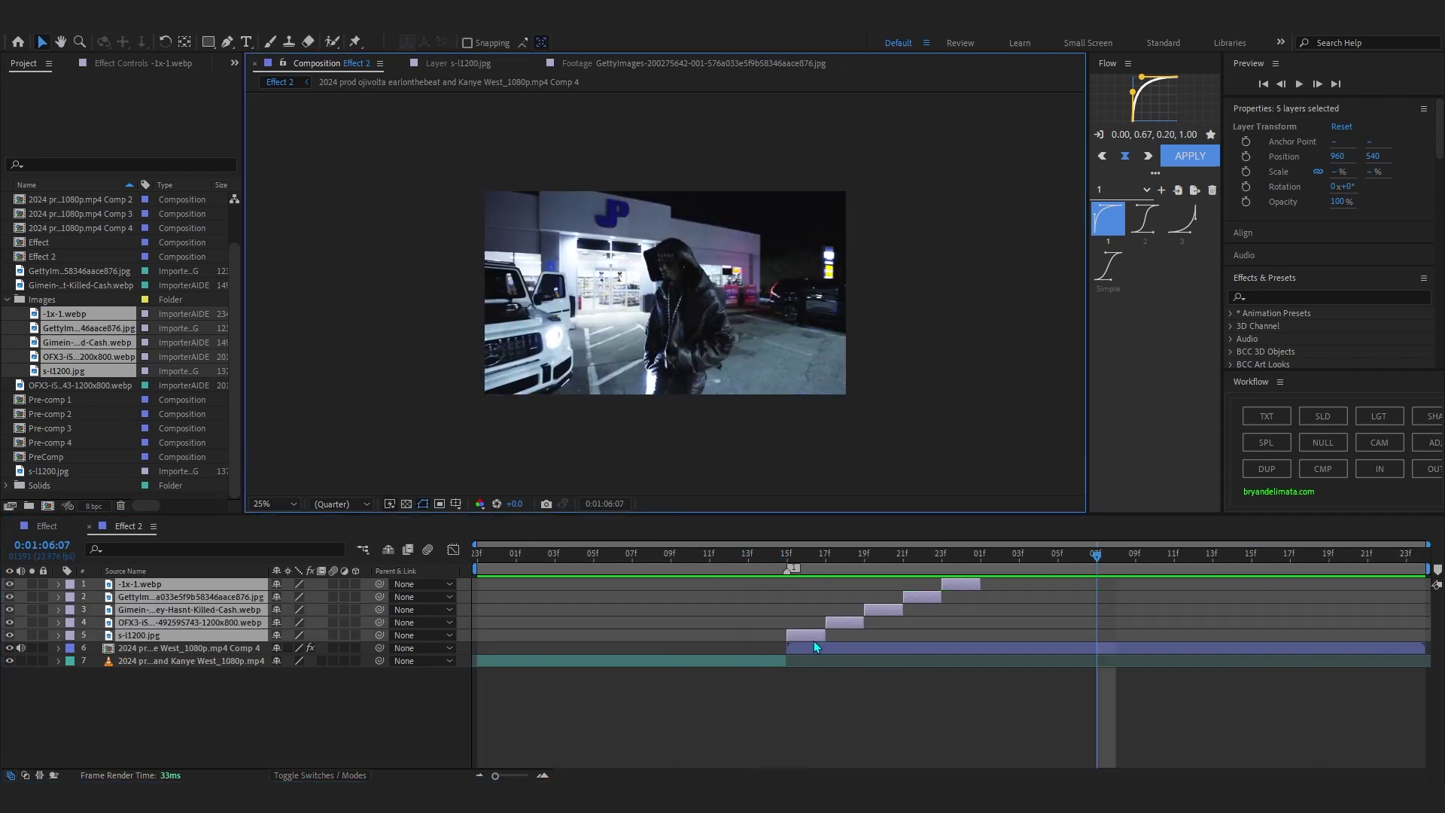
right_click(811, 638)
click(863, 537)
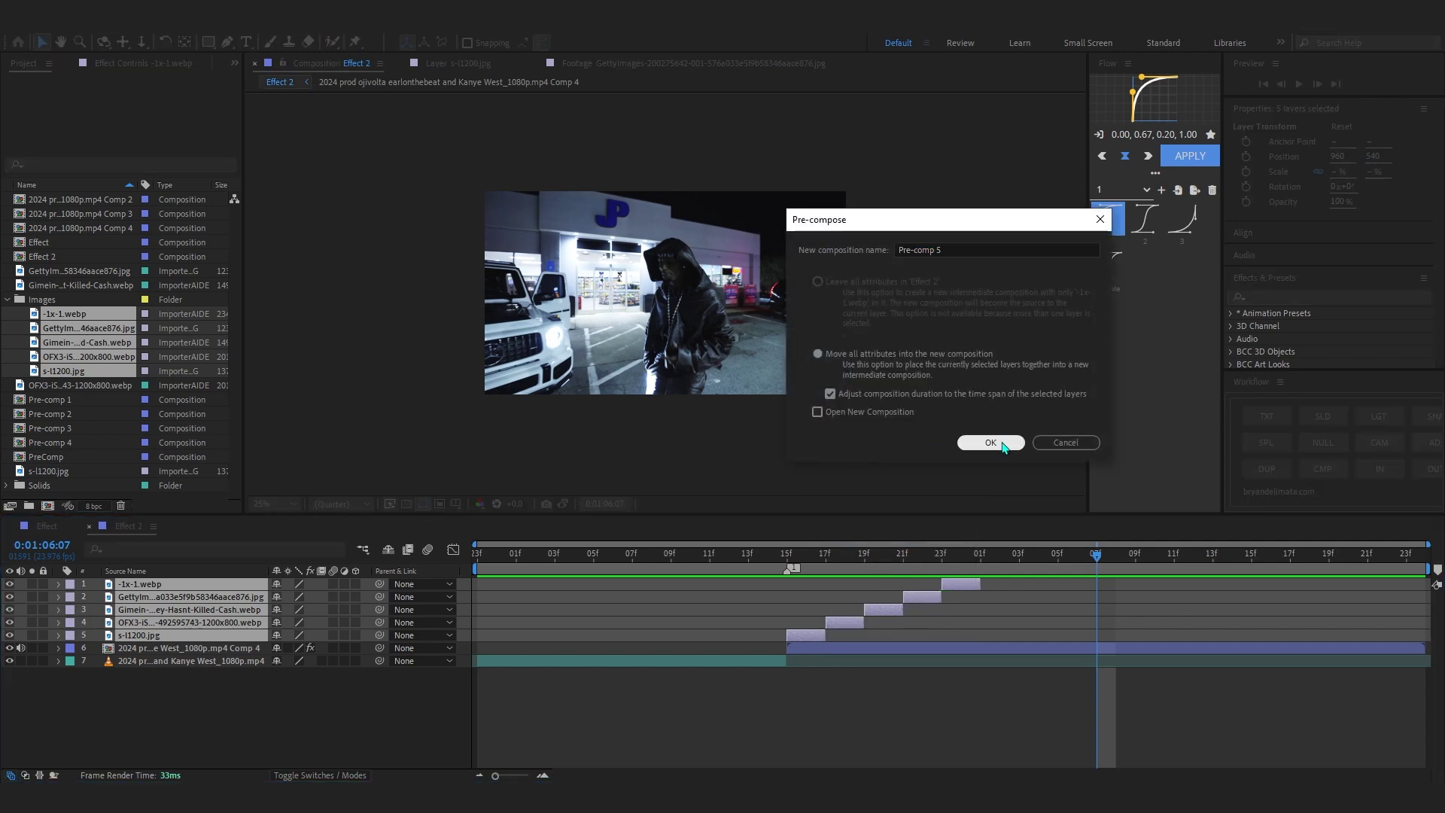
click(990, 439)
- Duplicate the Pre-comp 5 layer three times and place the copies end to end through the end of the slowed clip
key(ctrl+d)
drag(815, 584, 1379, 588)
key(ctrl+d)
key(ctrl+d)
click(1195, 557)
drag(1353, 557, 1395, 626)
key(Page_Down)
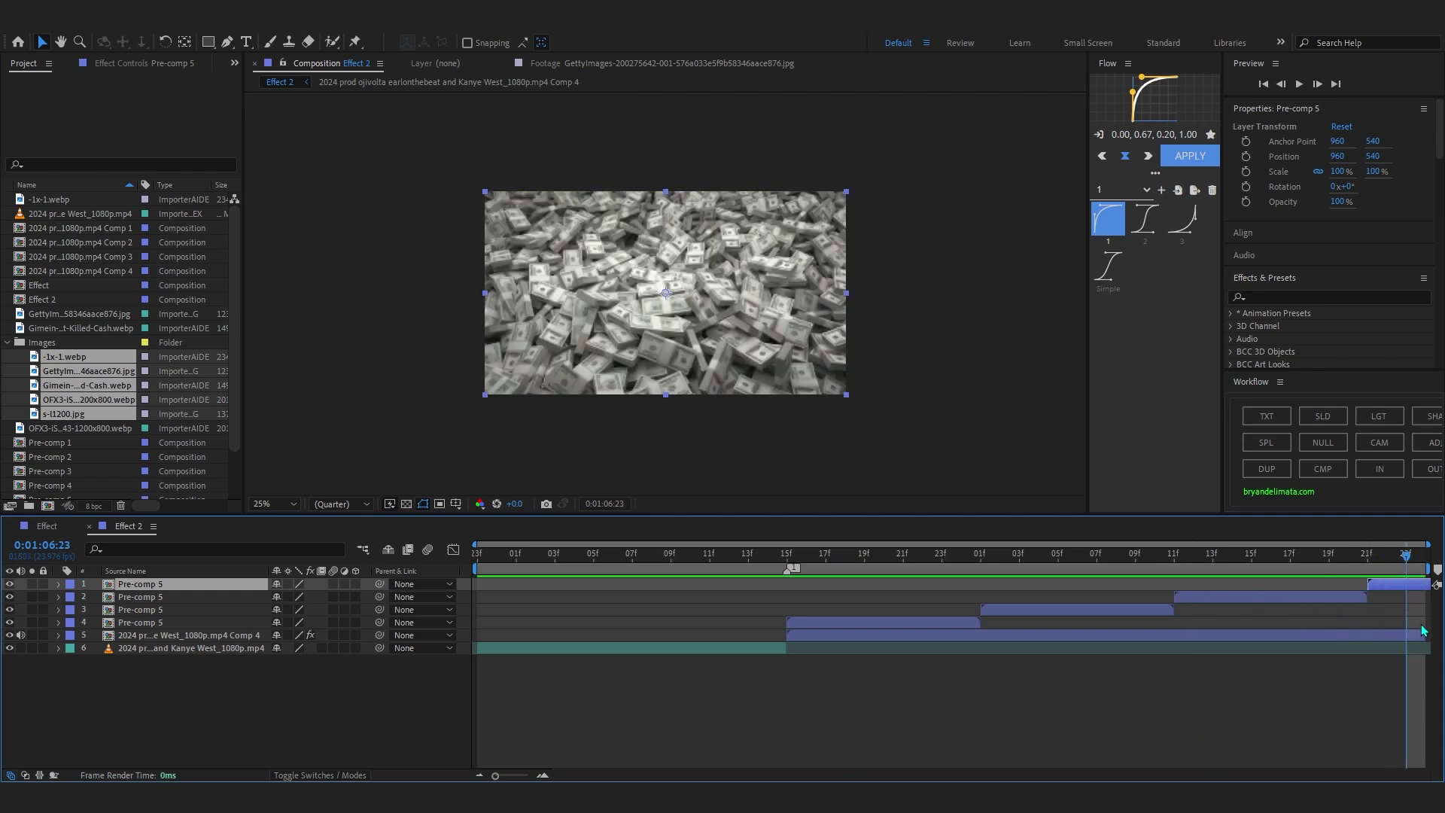
- Play back the repeated picture sequence with the composition view set to Fit up to 100%, then check 0:01:06:22
drag(1392, 563, 750, 591)
key(space)
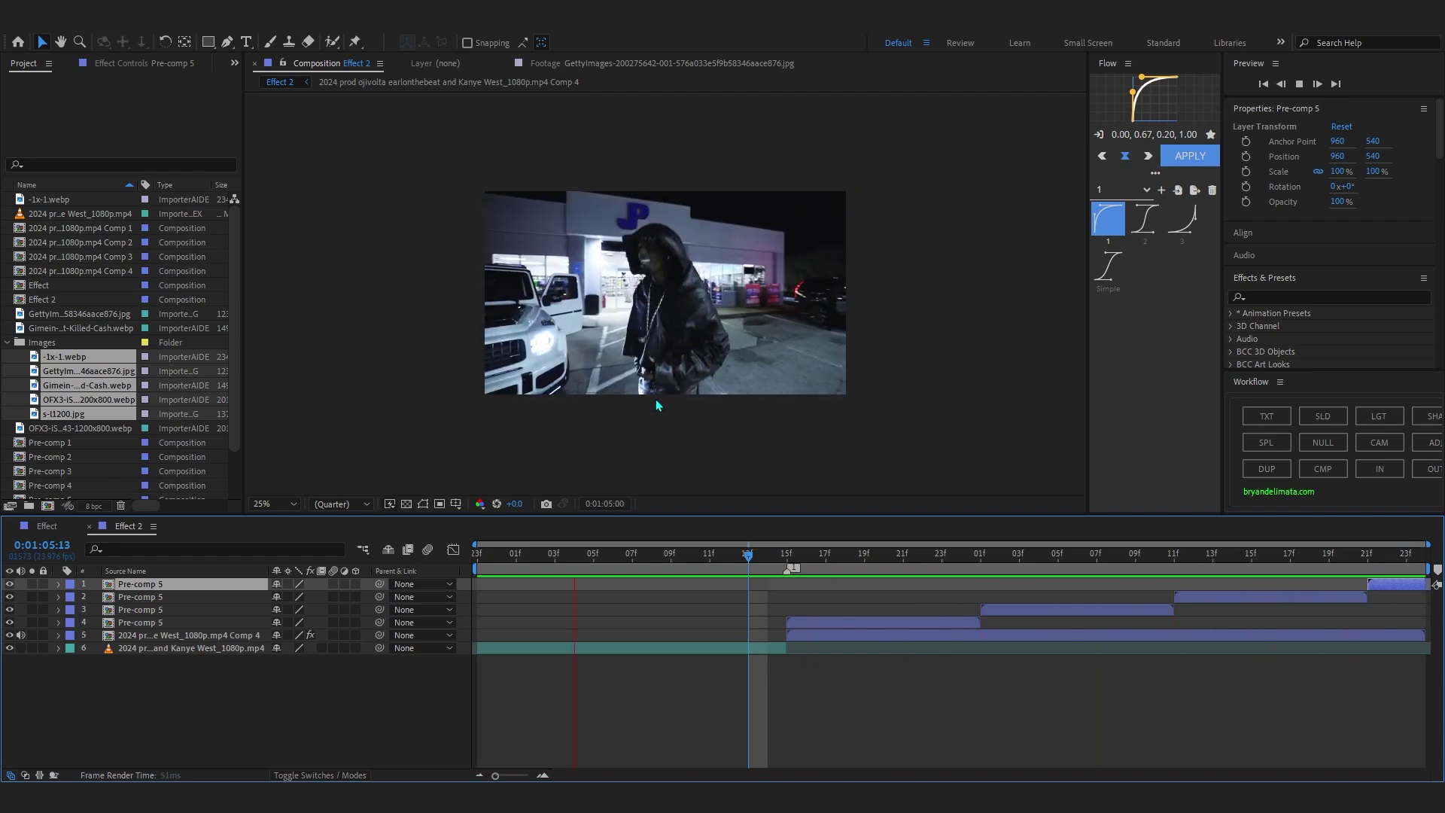
click(273, 505)
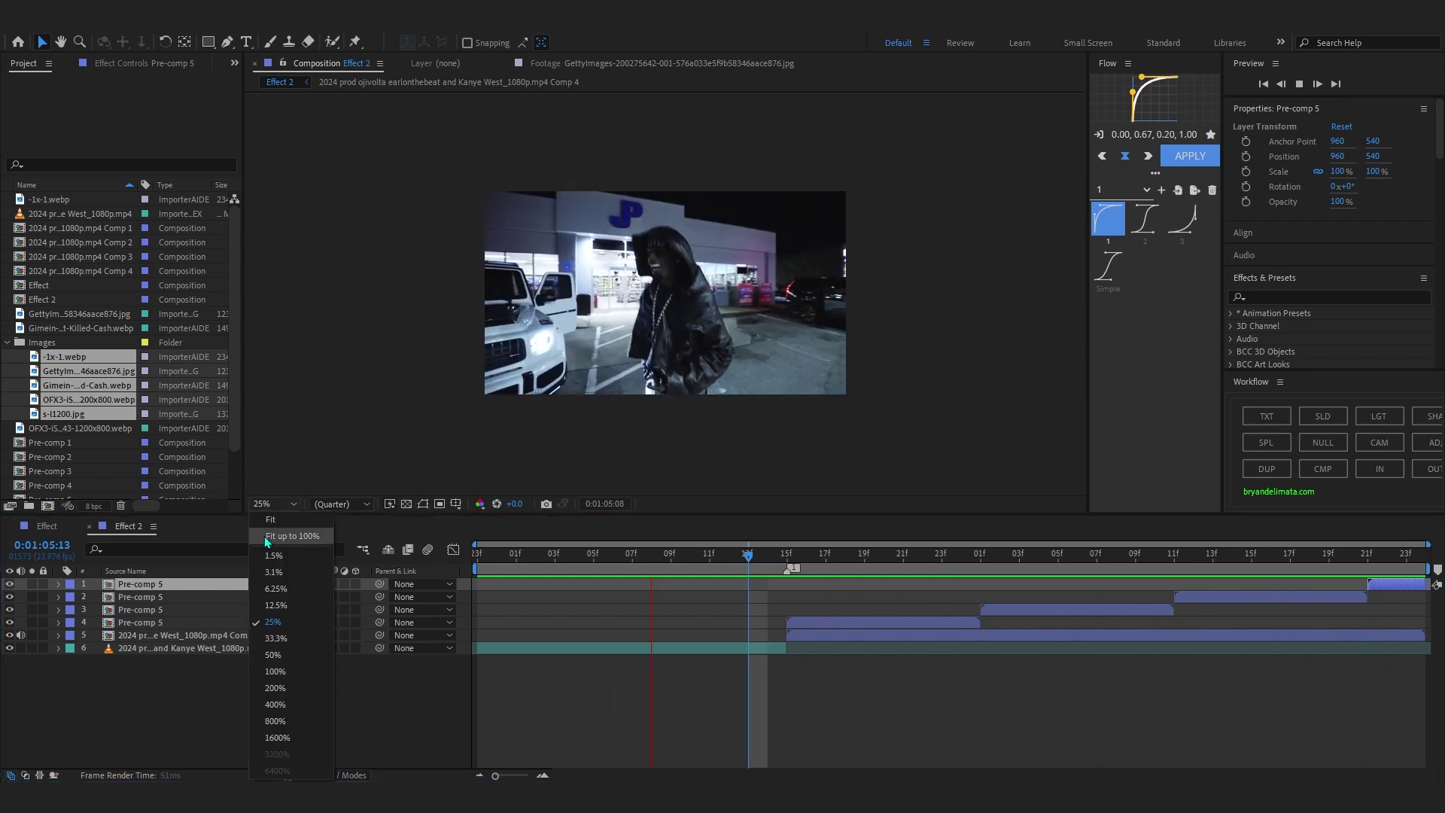
click(266, 538)
drag(1389, 558, 1397, 590)
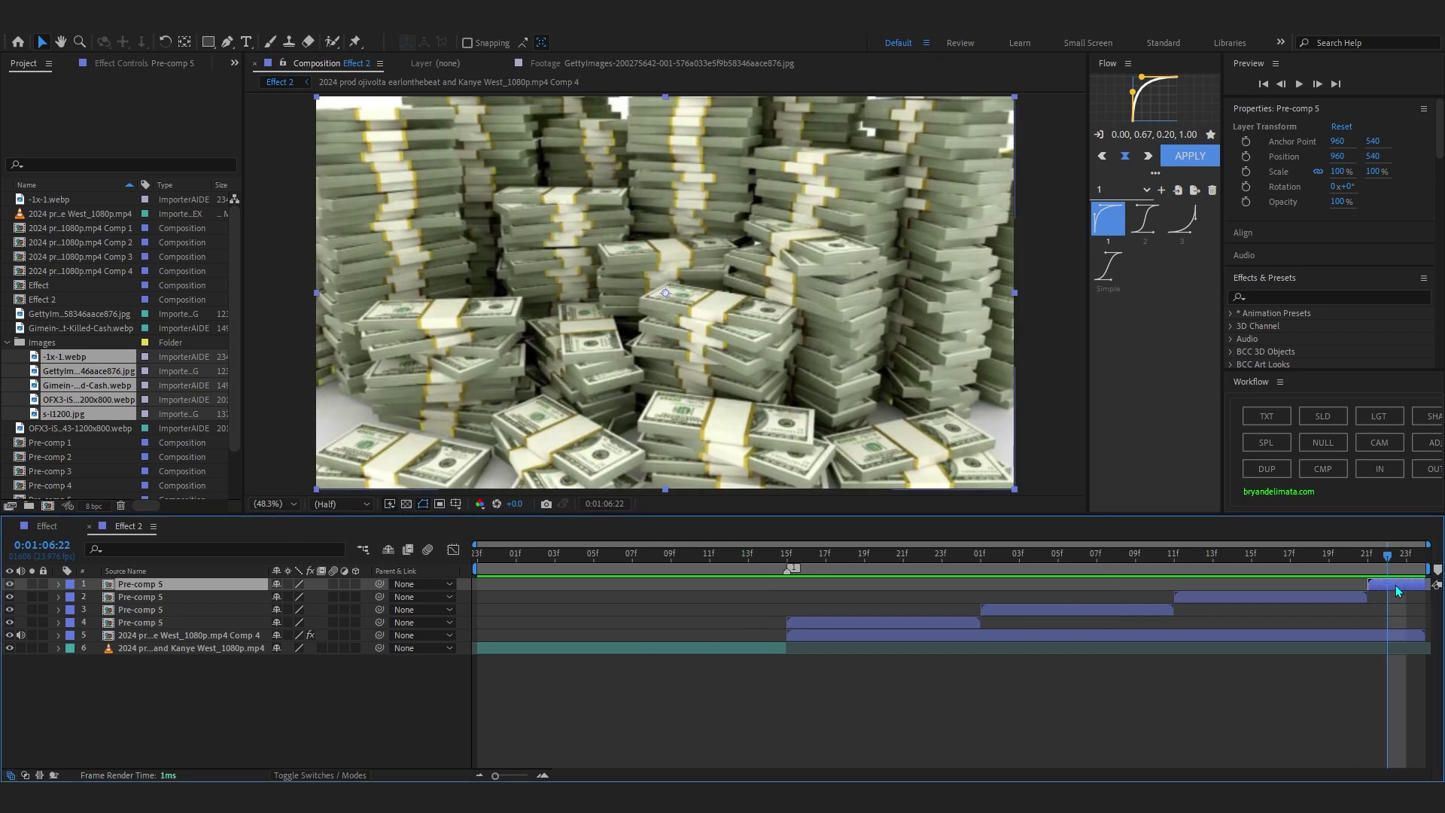
- Pre-compose the four Pre-comp 5 layers into a single composition
shift+click(974, 618)
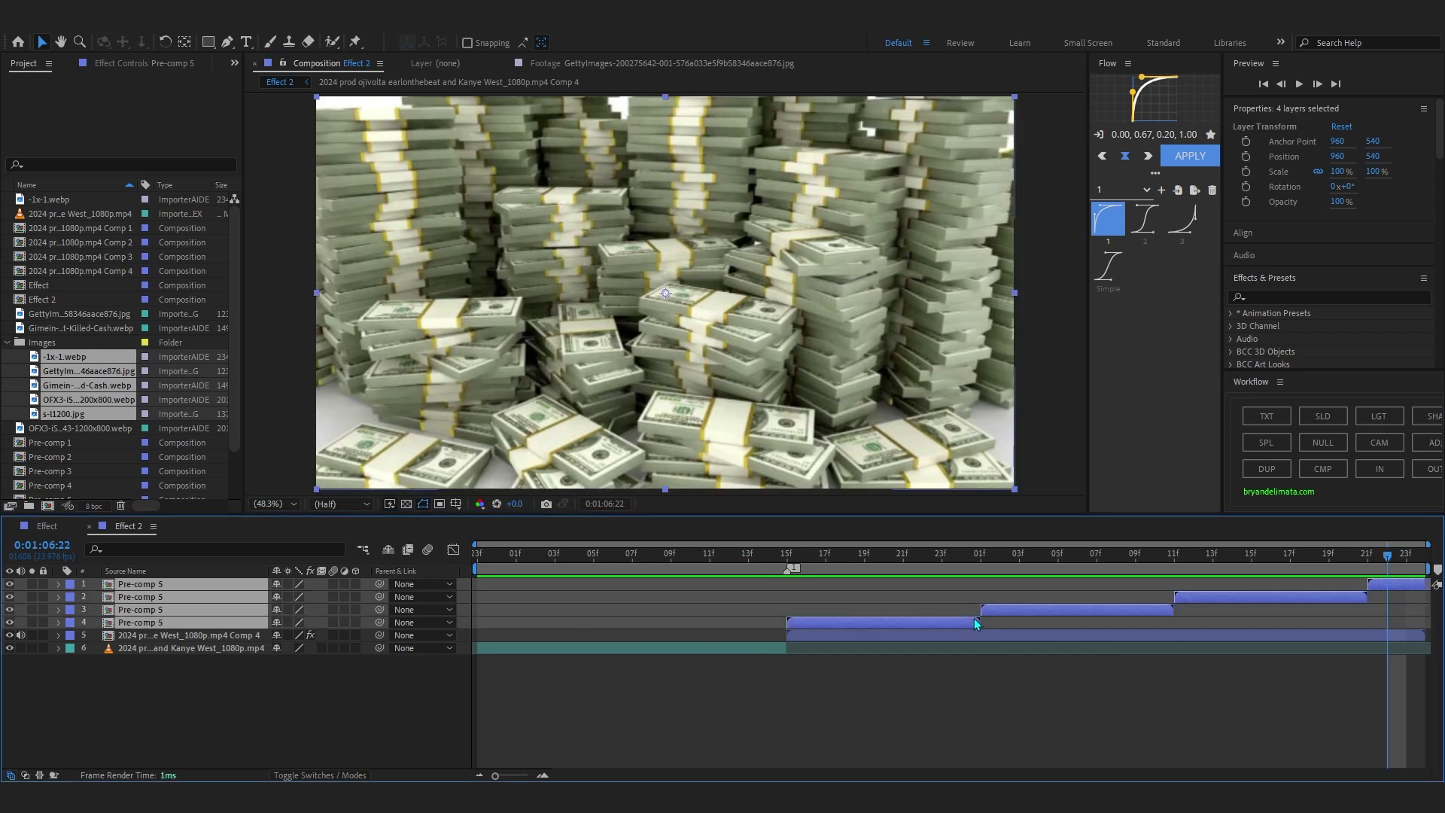
right_click(936, 619)
click(978, 519)
click(990, 441)
- Hide the Pre-comp 6 layer and display the Timewarp settings of the slowed Comp 4 clip
key(i)
mouse_move(803, 579)
mouse_down()
mouse_move(1099, 599)
mouse_move(802, 603)
mouse_up()
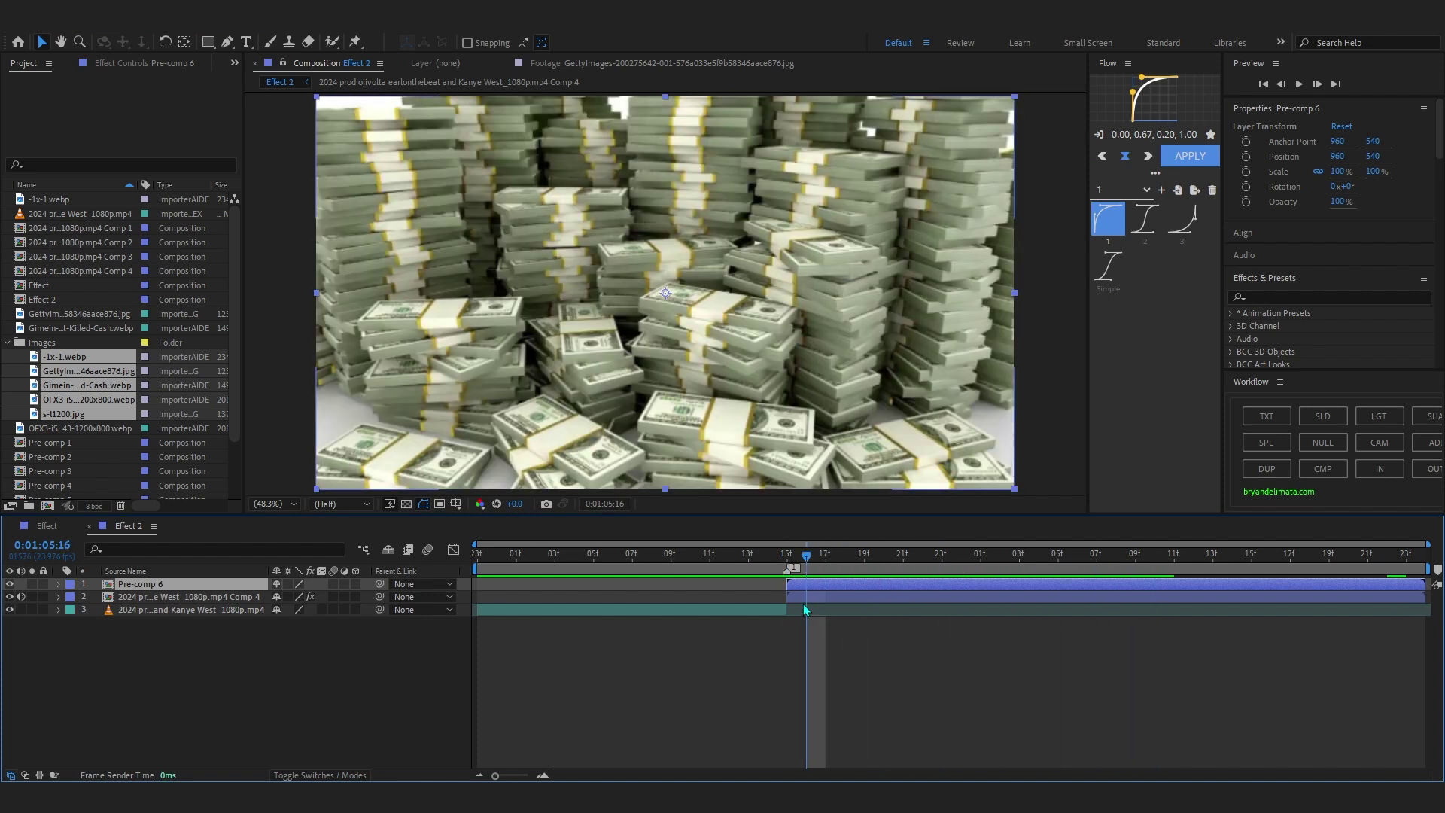
click(10, 585)
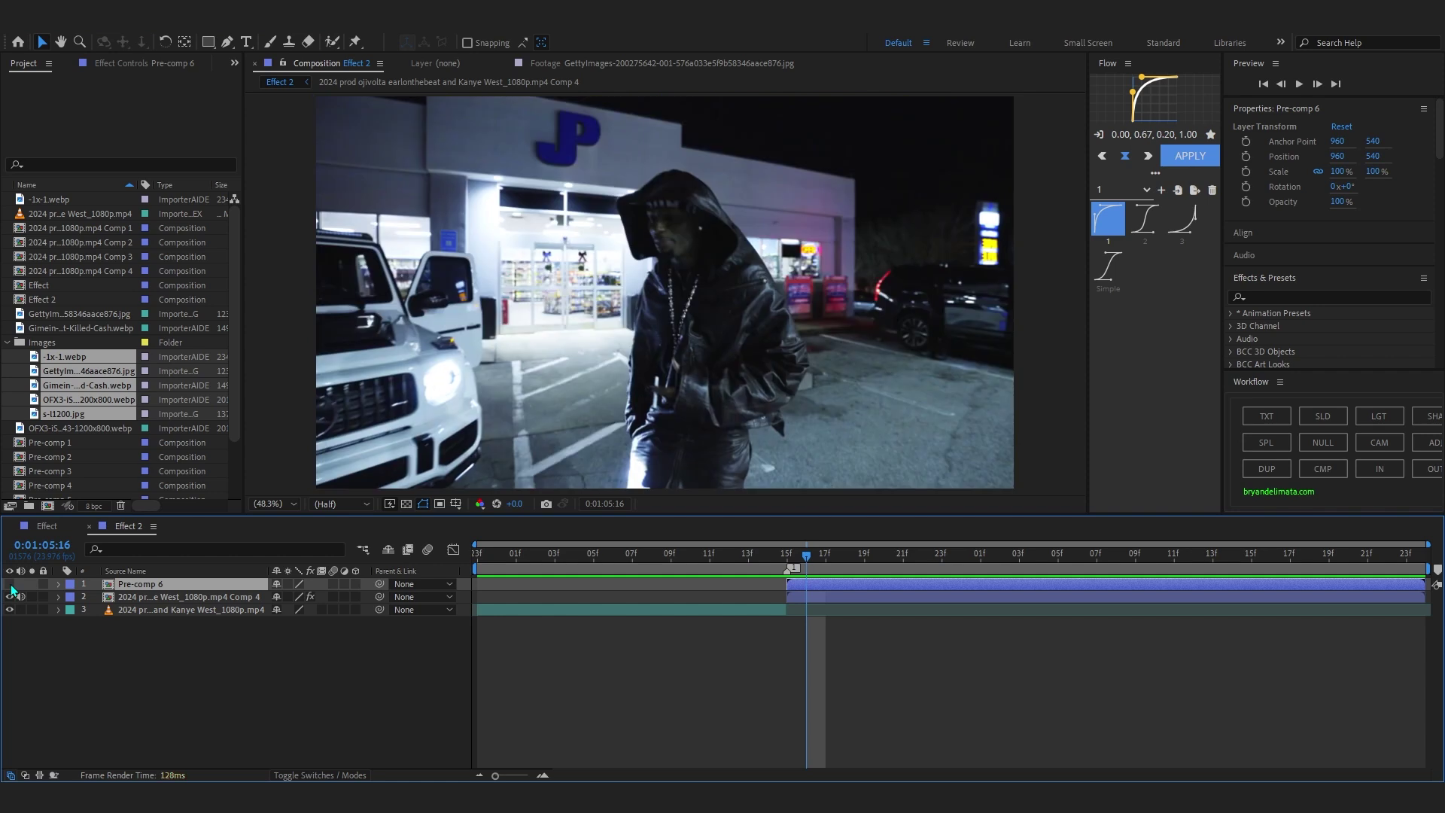
click(195, 597)
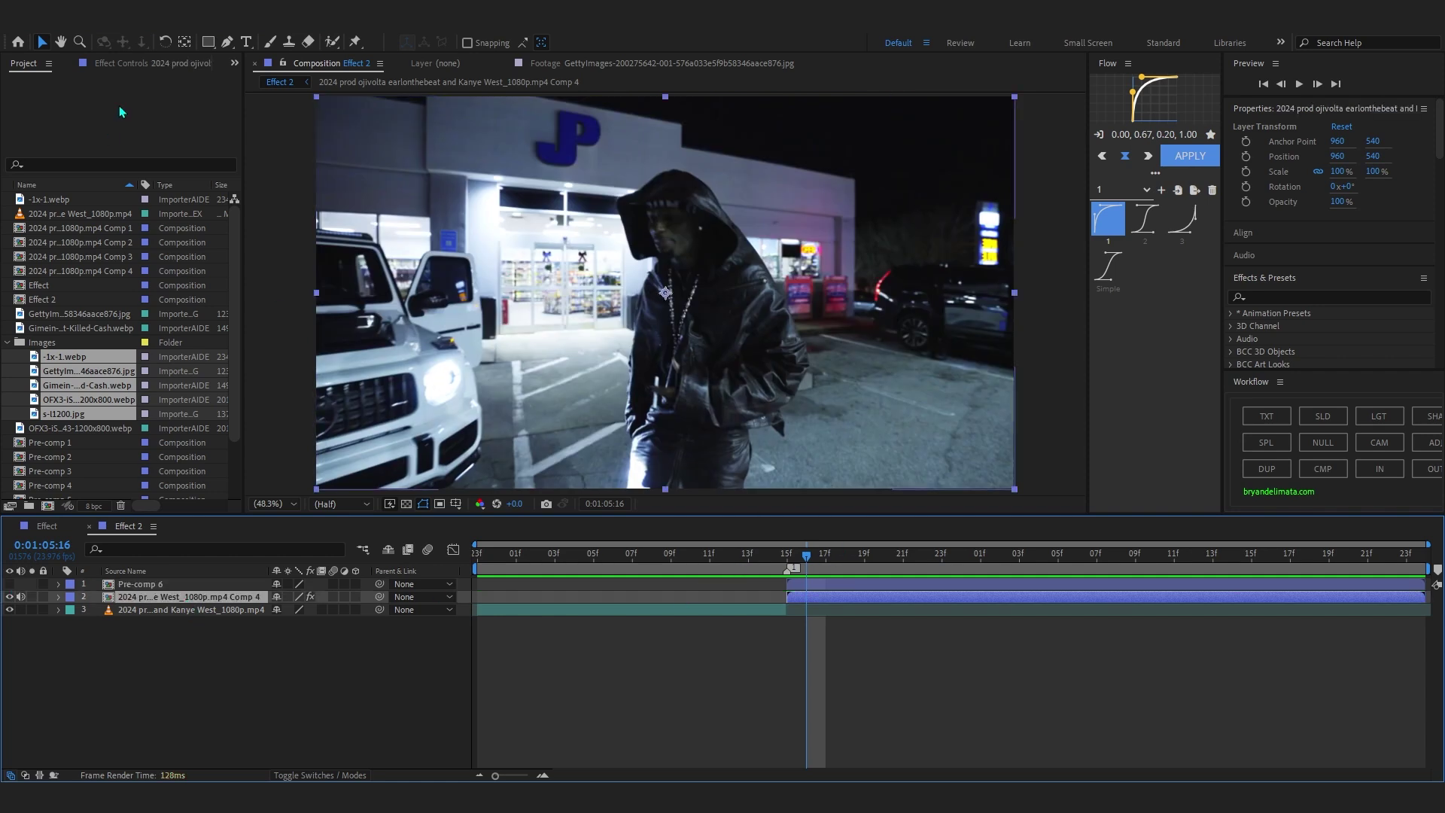
click(151, 64)
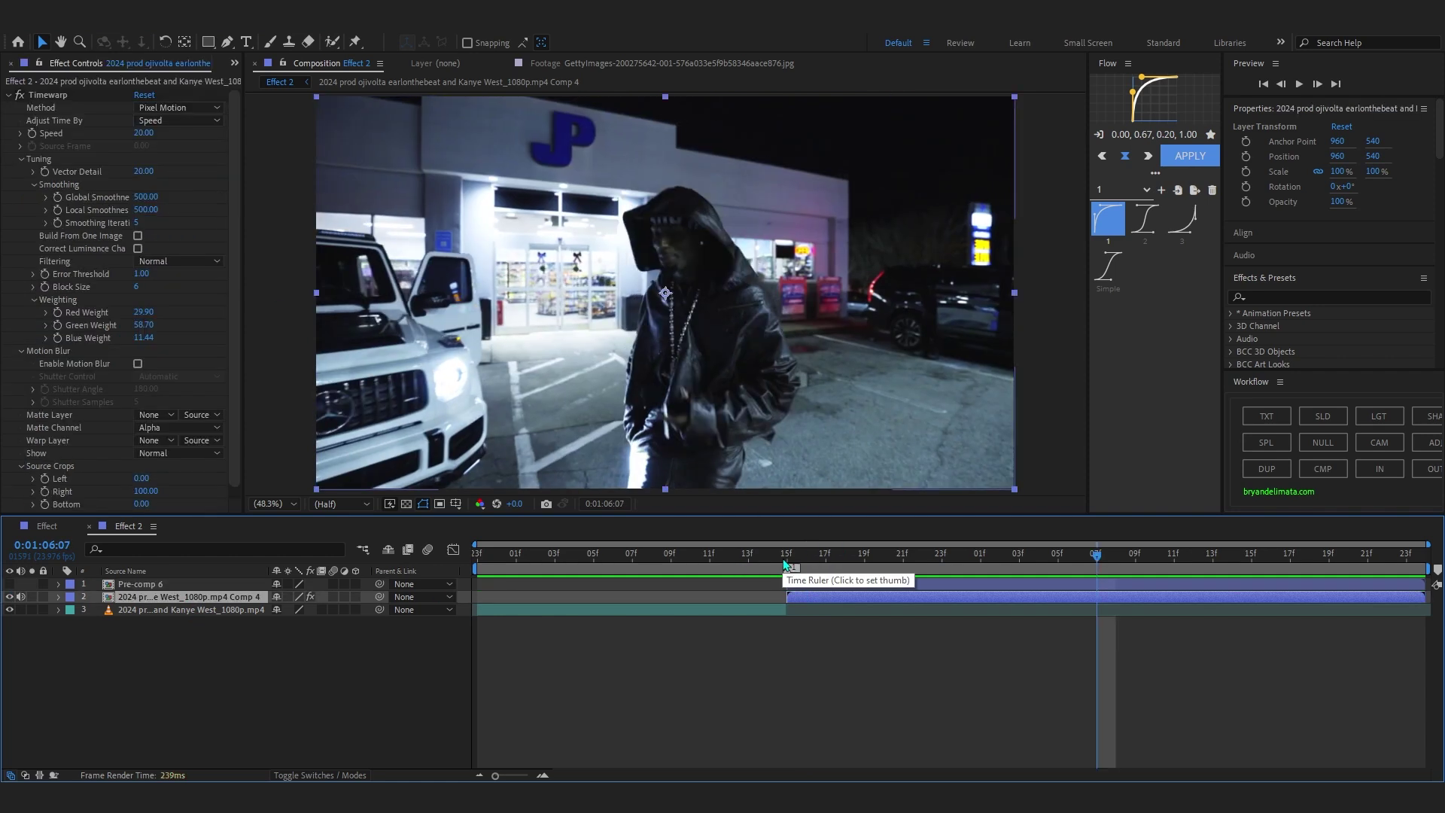
- Turn on the Proportional Grid overlay in the Effect 2 composition view
click(306, 66)
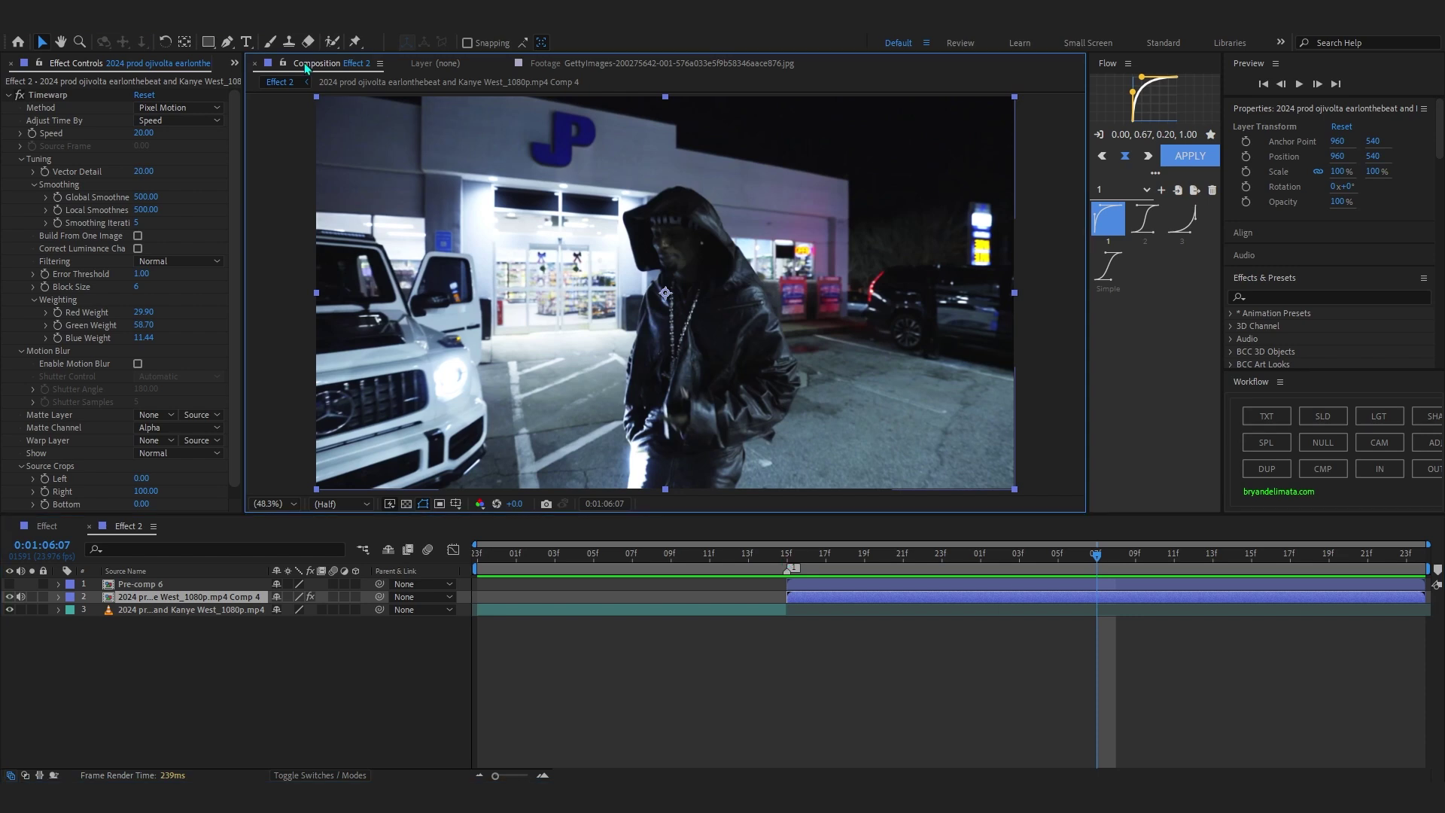
click(454, 504)
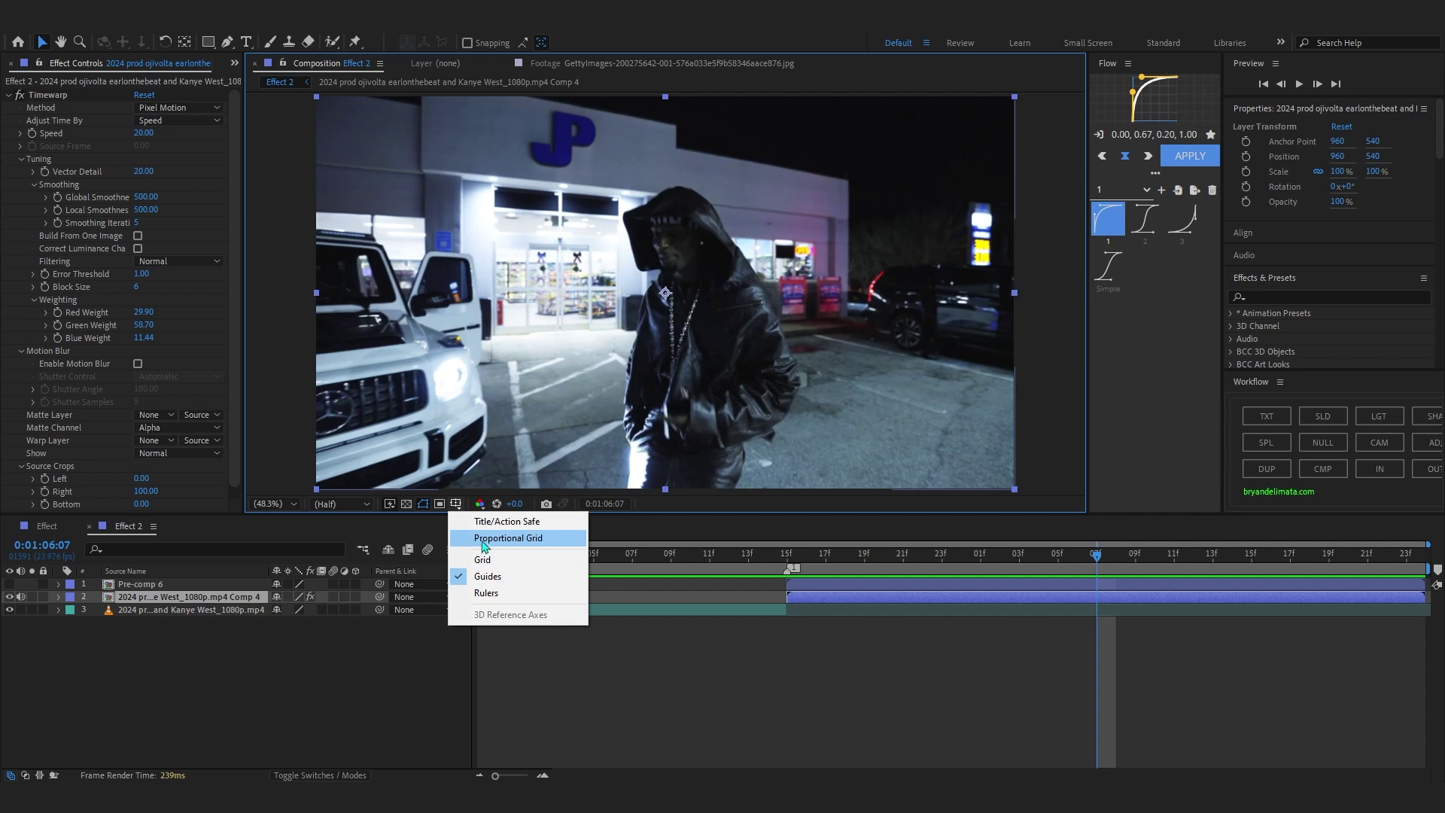
click(472, 539)
- Check the subject against the grid at 0:01:06:22 and shift the slowed clip horizontally to X position 376.6
click(979, 545)
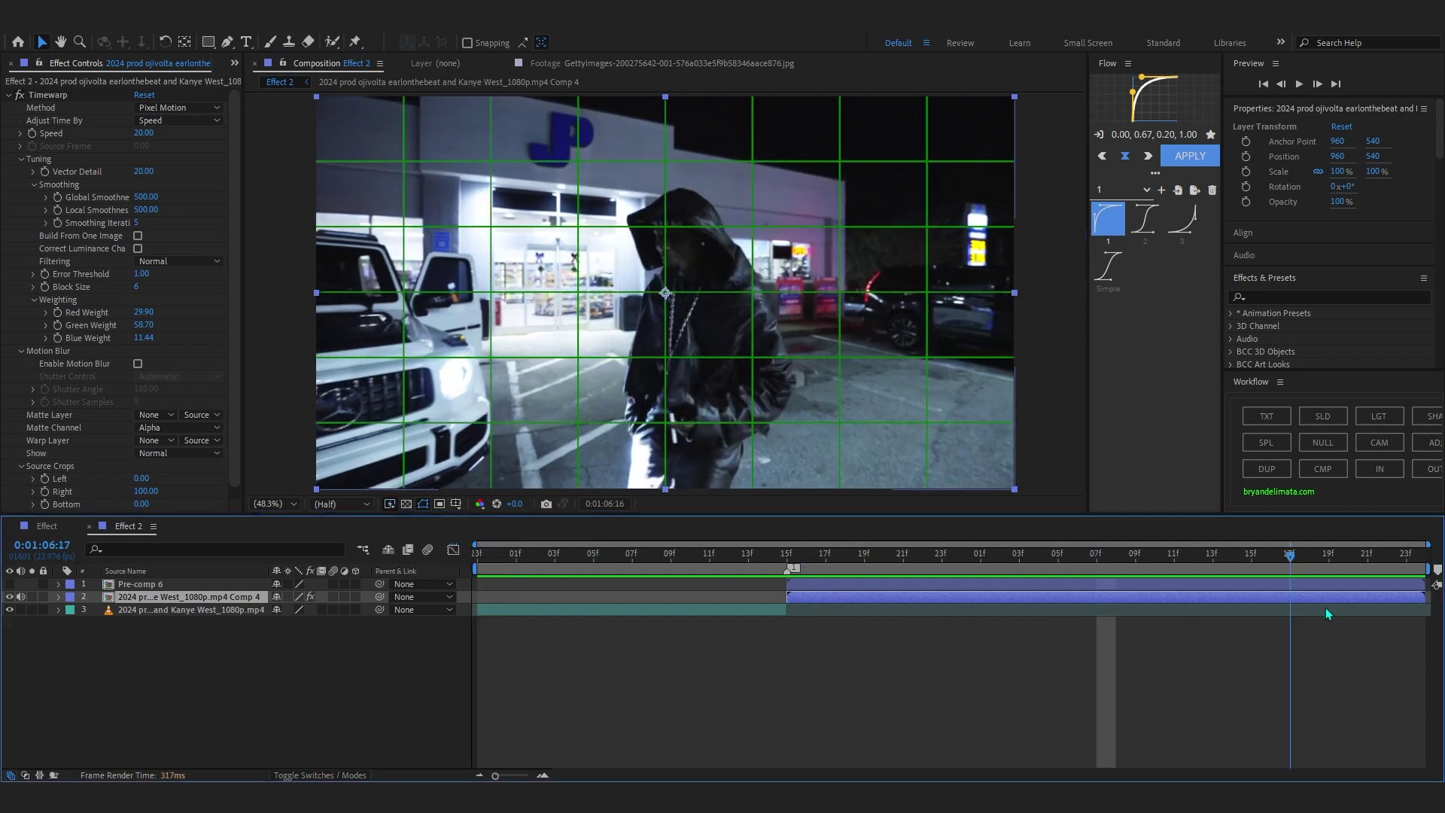
drag(1408, 619, 1387, 614)
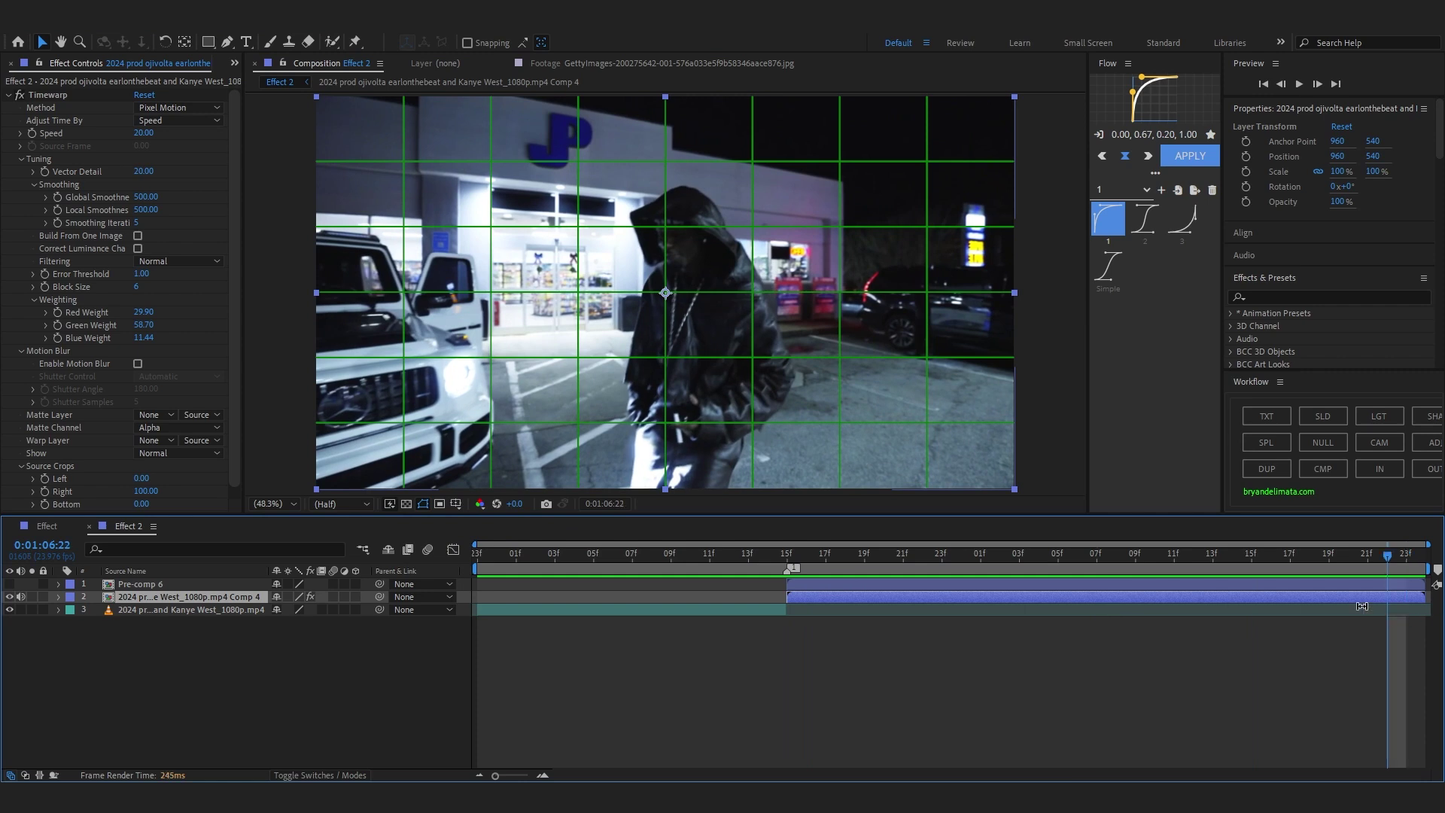
drag(812, 276, 601, 278)
click(774, 555)
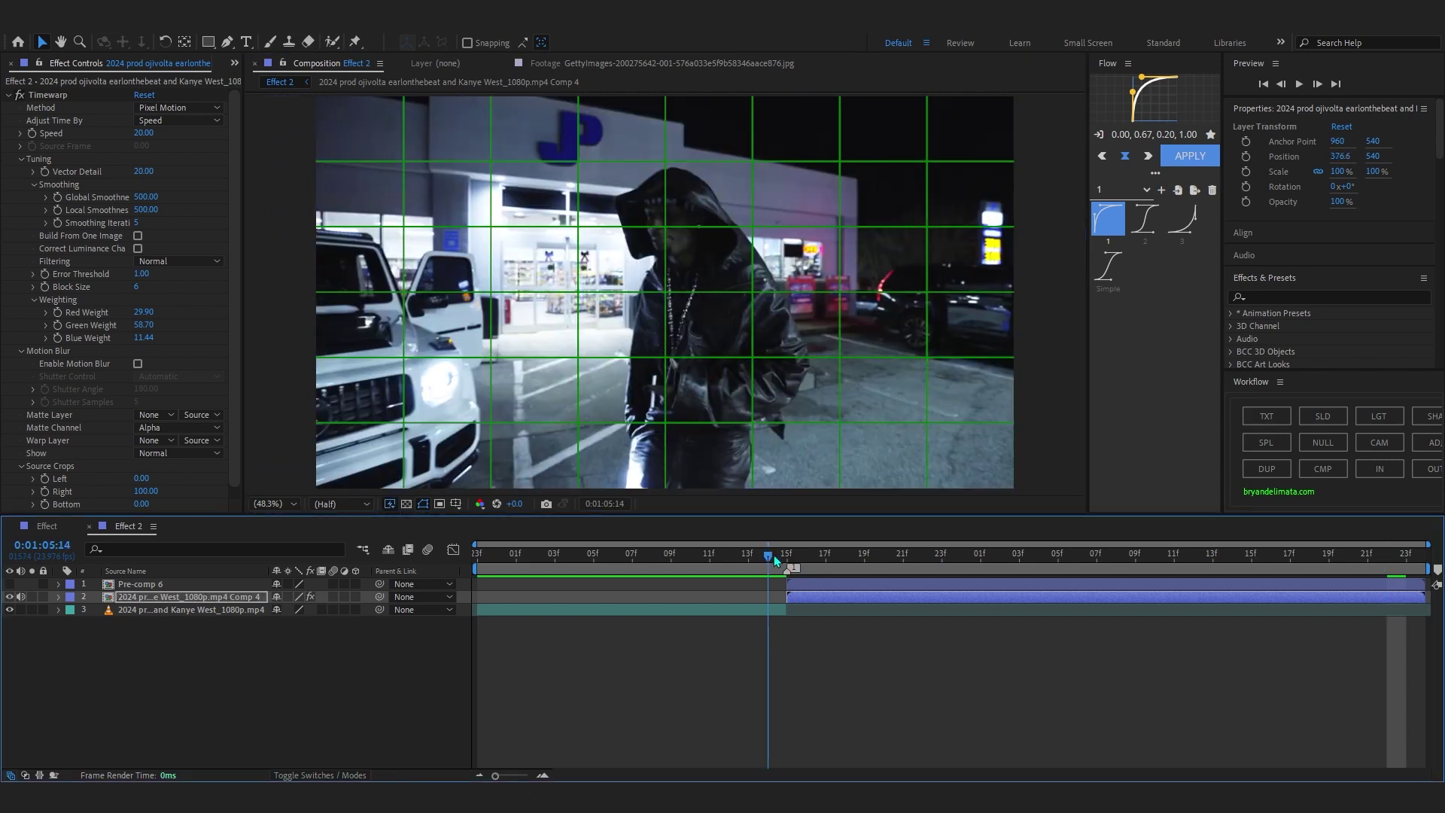
- Pre-compose the slowed Comp 4 clip, moving all attributes into the new composition
right_click(879, 596)
click(926, 493)
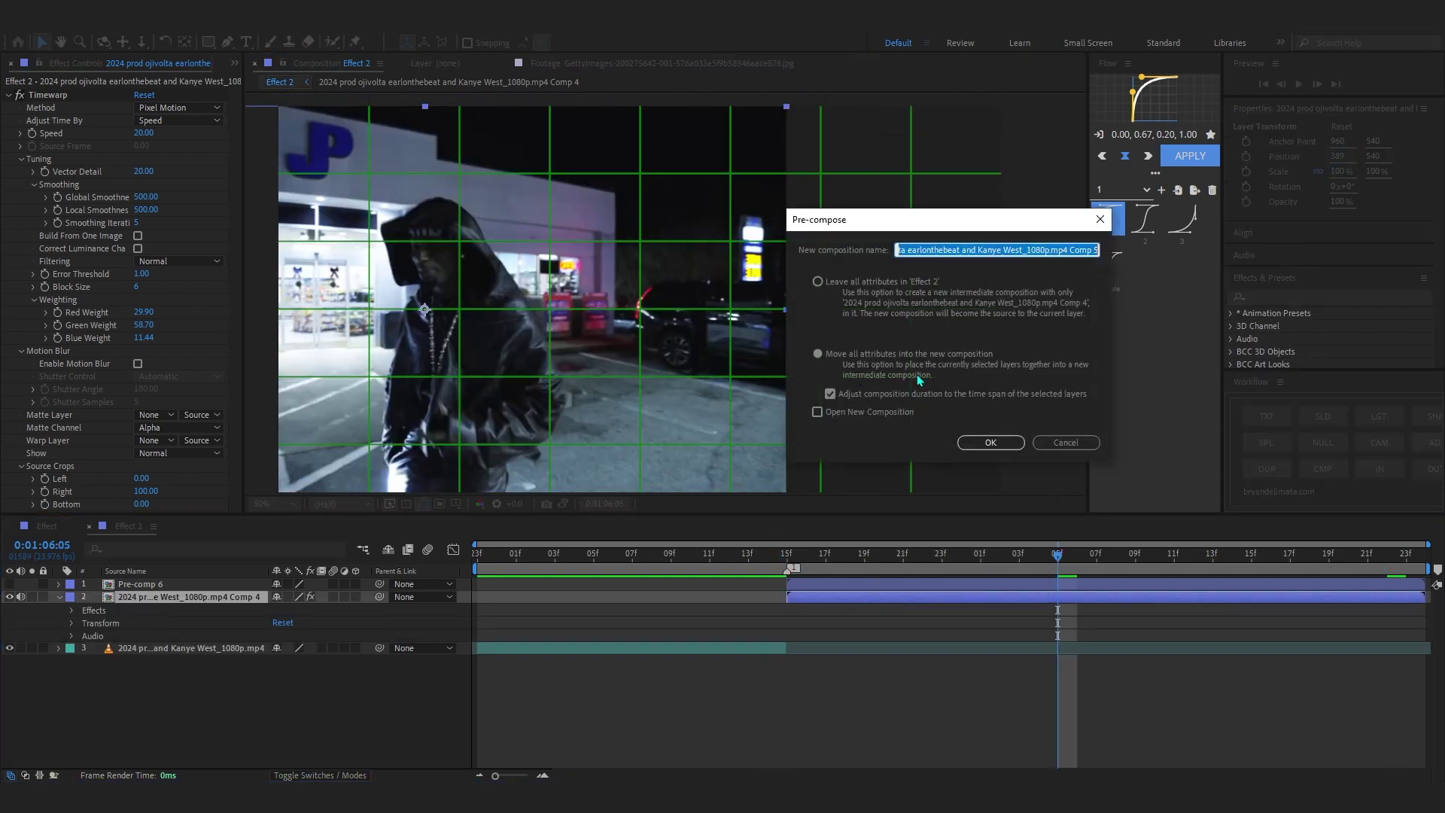
click(990, 442)
- Mask the pre-composed clip with a rectangle over the subject's half of the frame, aligning its inner edge with the grid's vertical centre line
key(q)
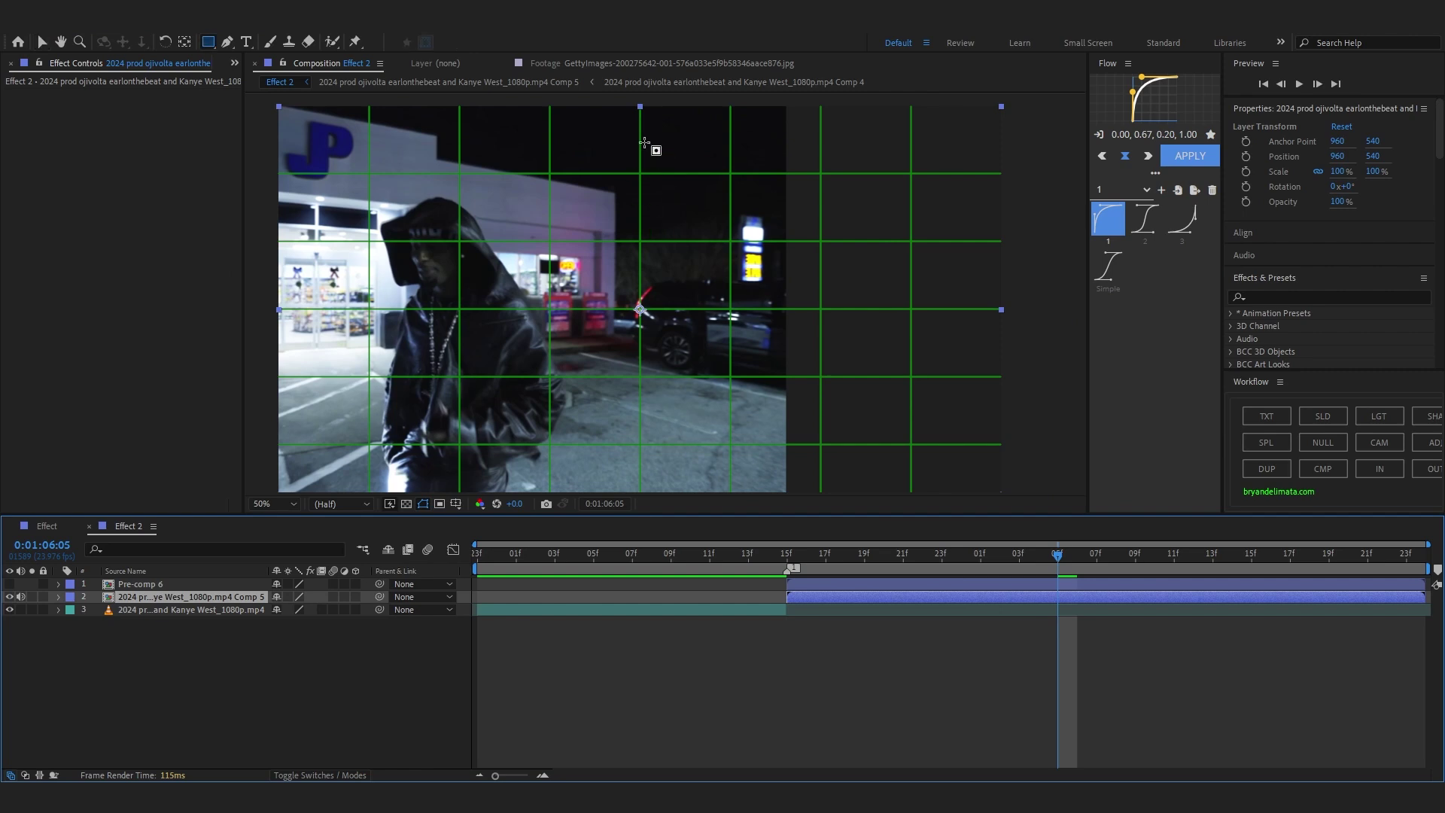
drag(640, 95, 243, 504)
key(v)
drag(643, 97, 641, 97)
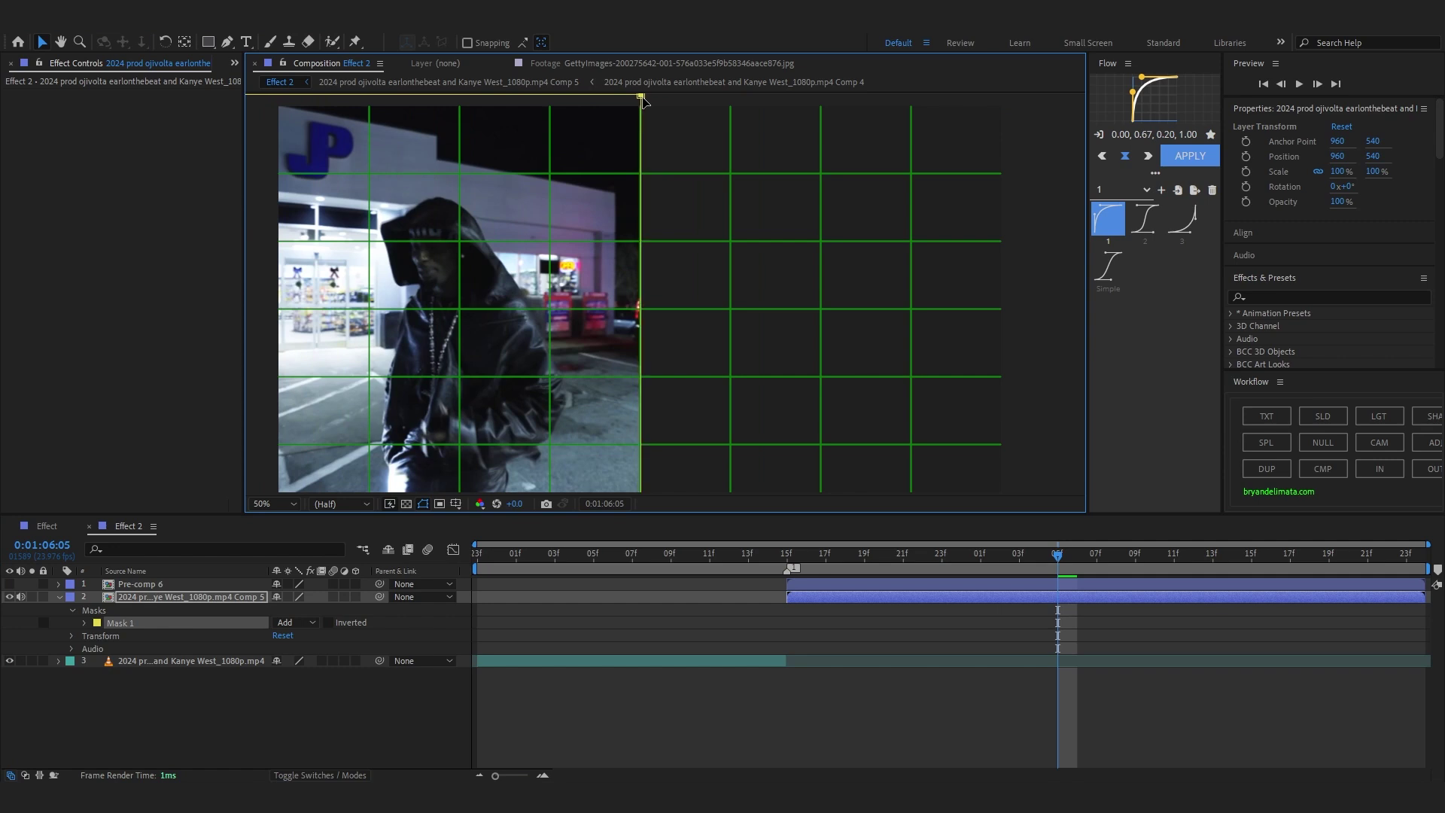
- Examine the mask's inner edge from top to bottom against the grid's vertical centre line
scroll(569, 200, up, 4)
scroll(589, 304, down, 2)
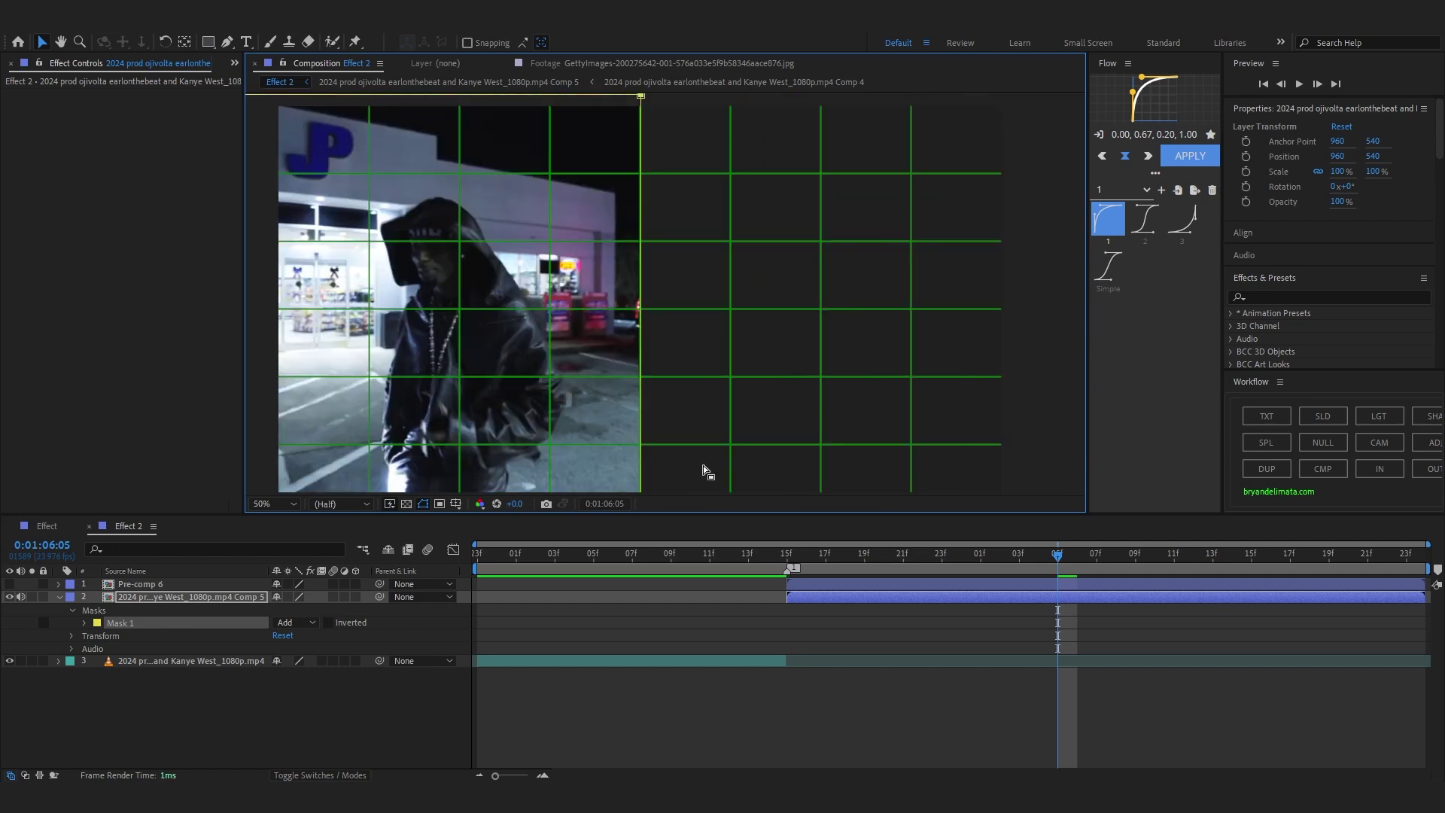
key(space)
drag(682, 444, 729, 229)
scroll(729, 241, up, 2)
scroll(779, 320, down, 1)
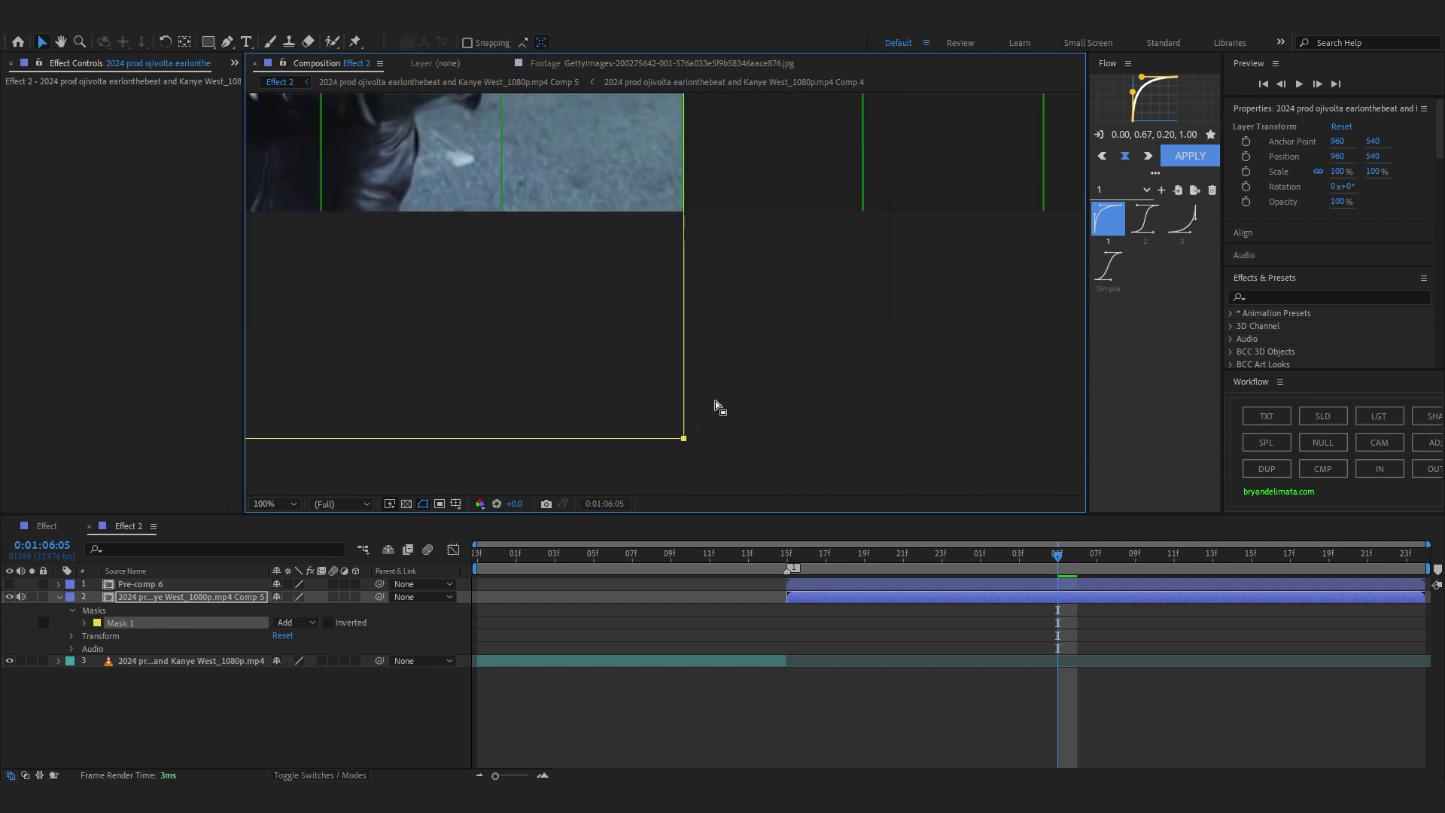
scroll(654, 413, down, 4)
key(space)
drag(677, 316, 665, 373)
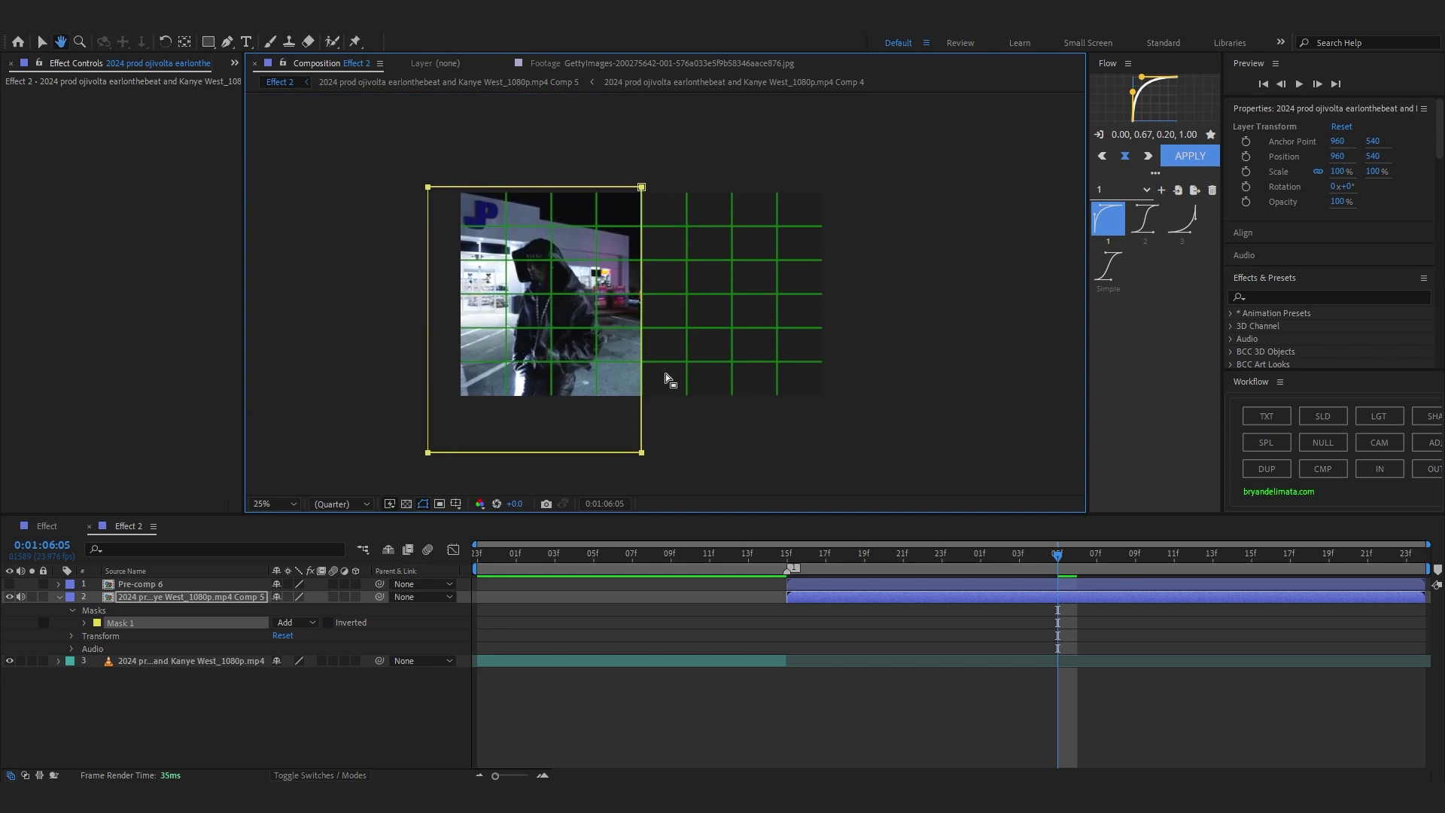
scroll(665, 373, up, 1)
- Turn off the grid overlay and preview the masked clip, scrubbing through to 0:01:06:20
click(940, 692)
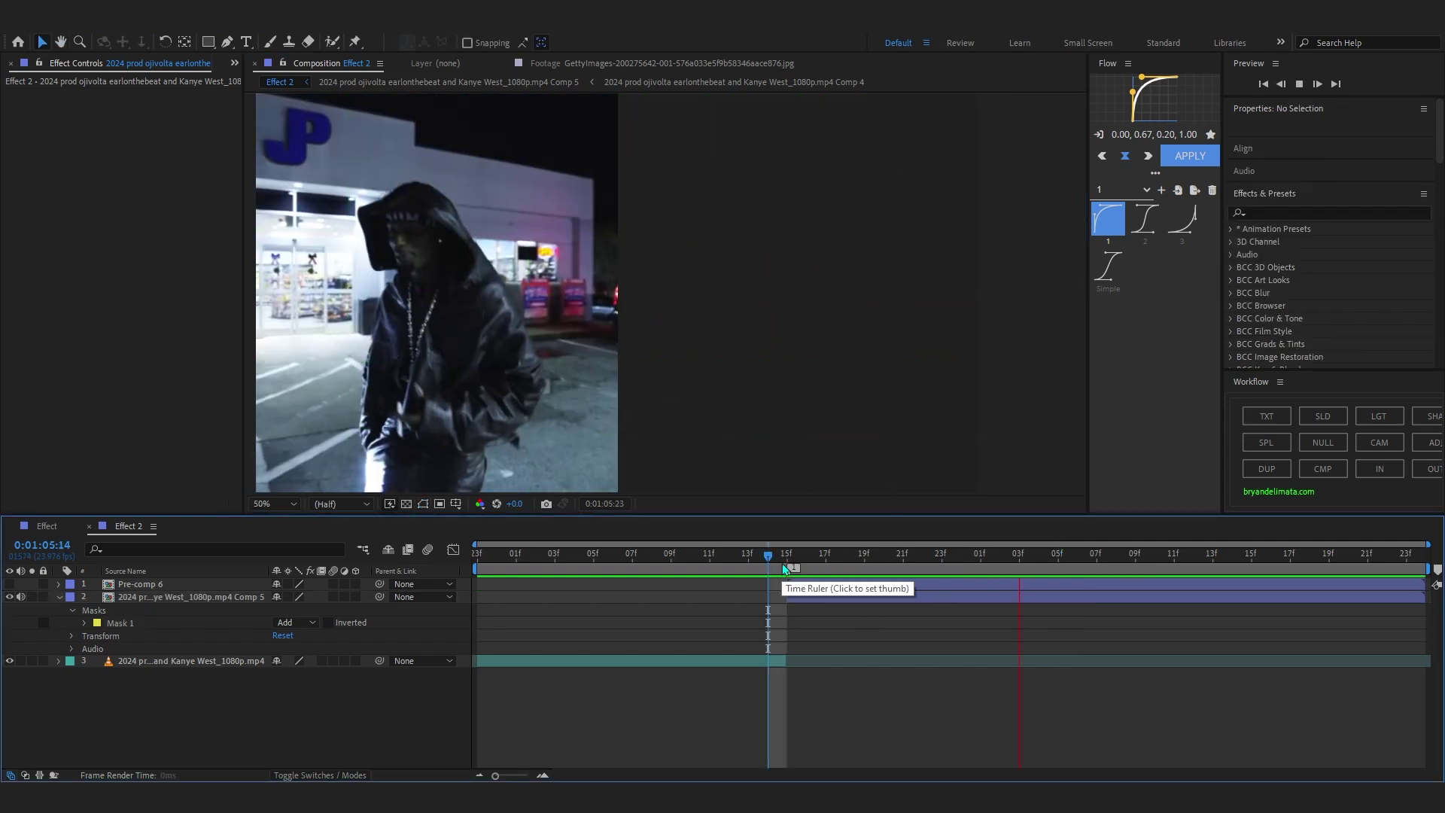
key(space)
drag(783, 563, 1379, 588)
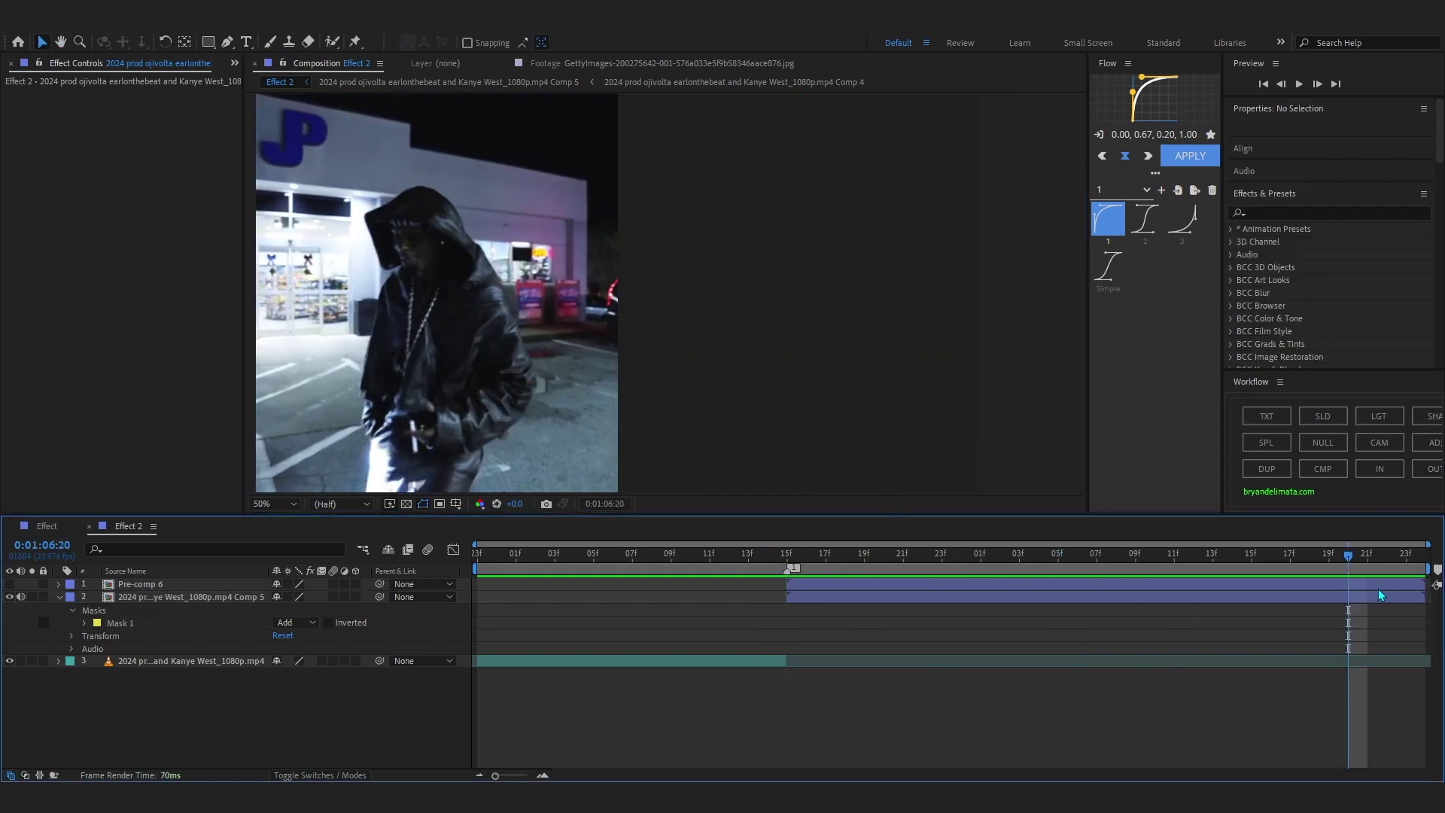
click(1379, 595)
- Show the Pre-comp 6 layer, place it beneath the masked clip in the layer order and preview the result
click(172, 583)
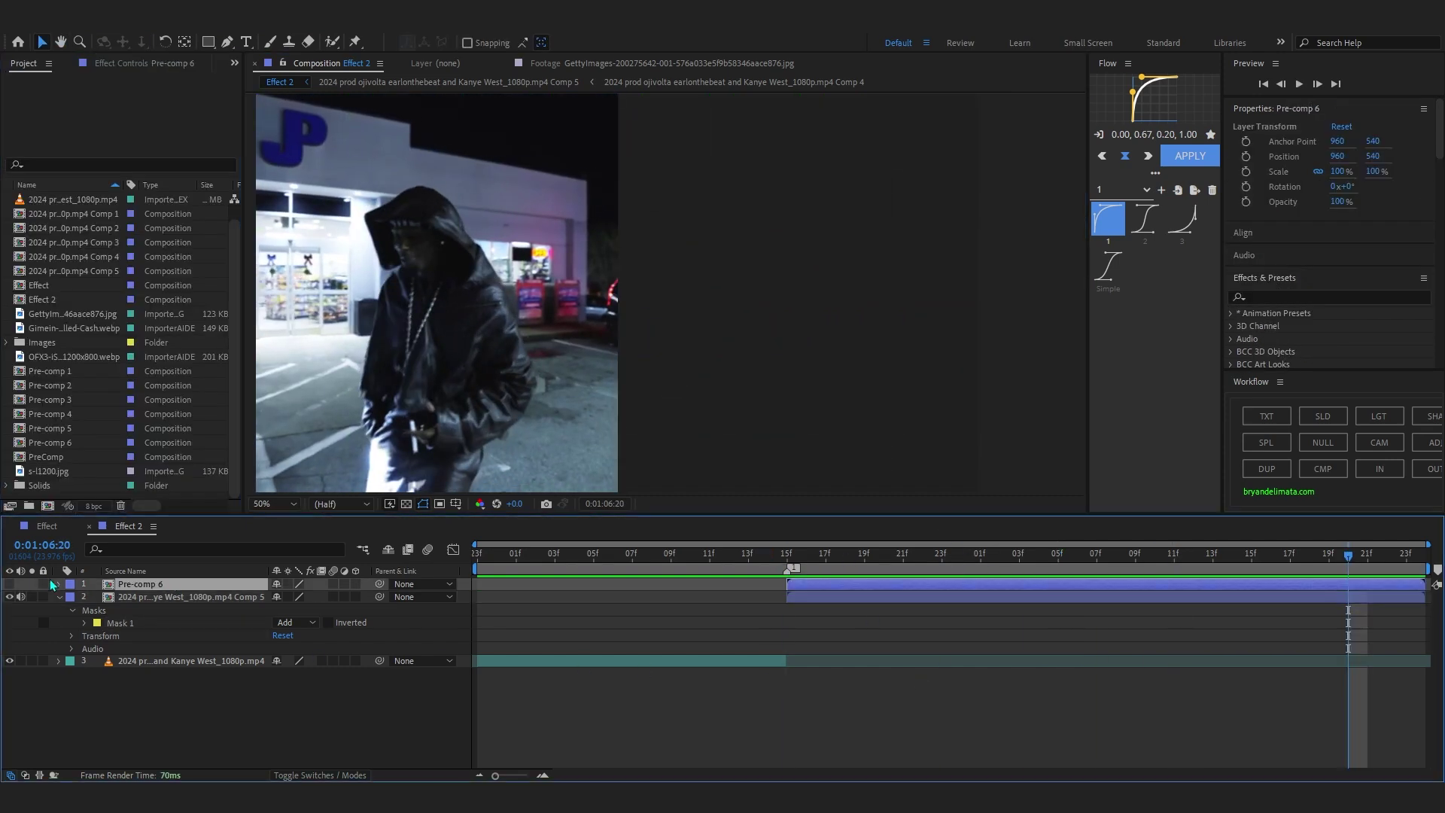
click(9, 584)
key(space)
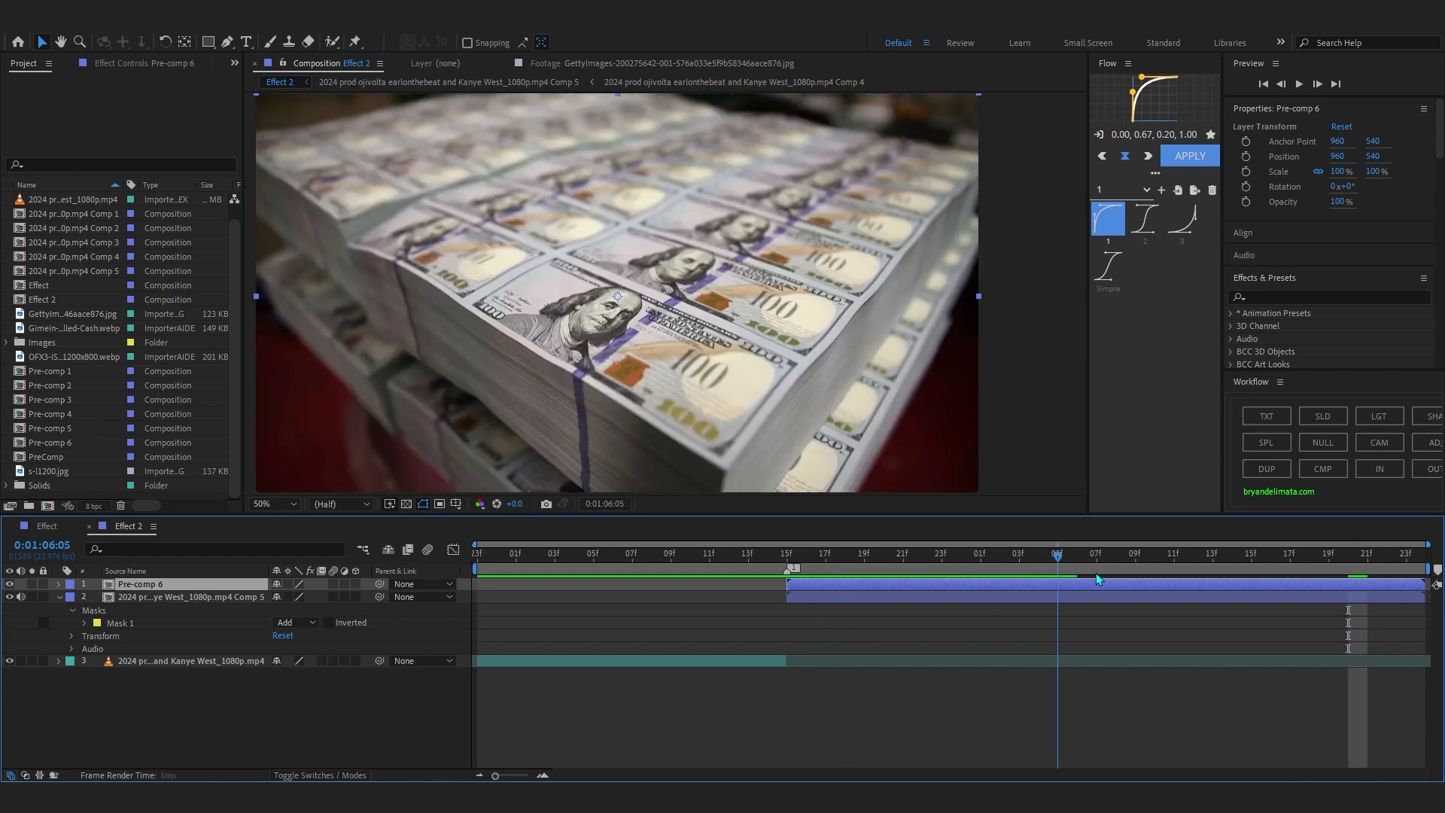
click(59, 597)
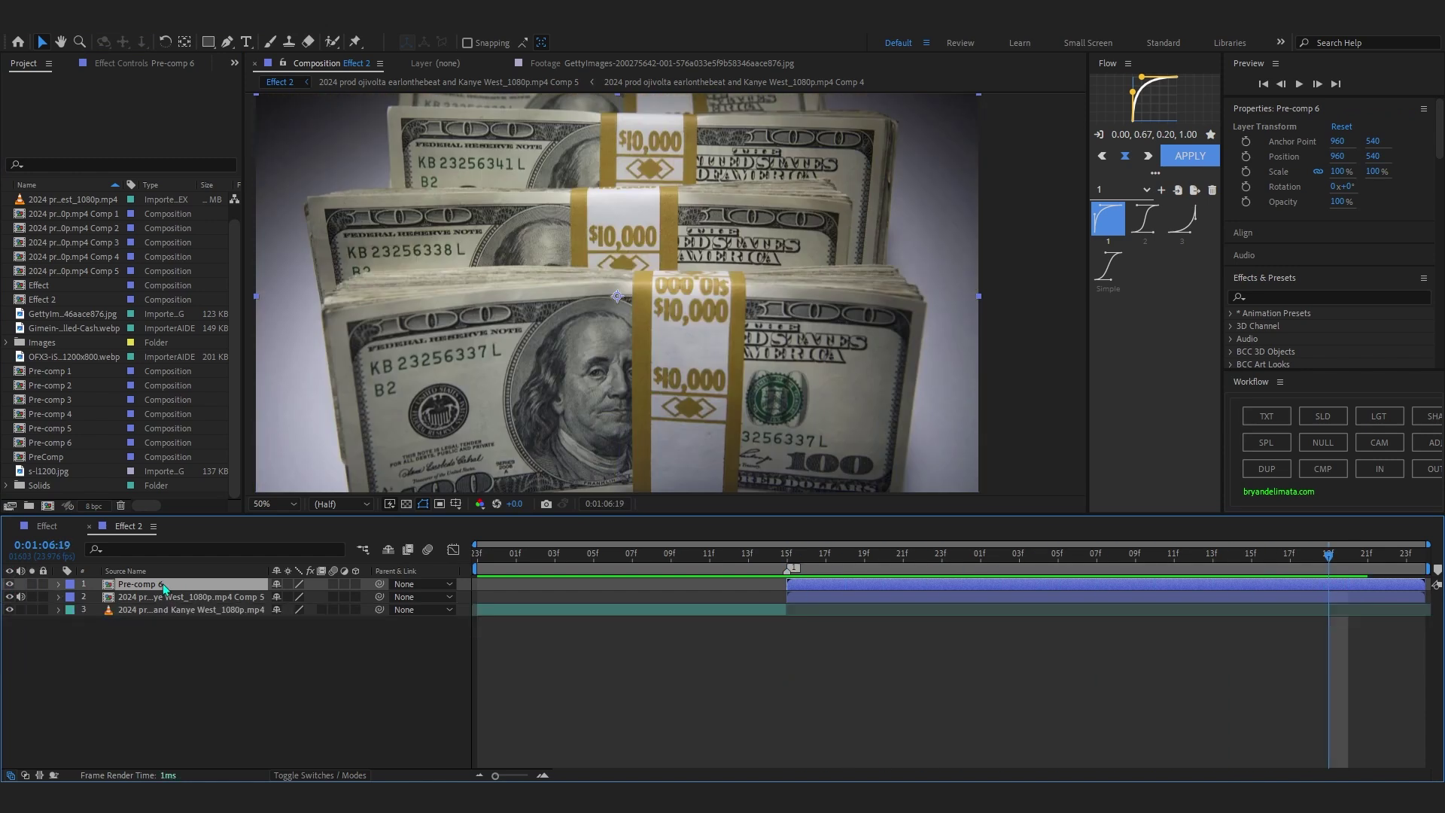
drag(162, 584, 159, 607)
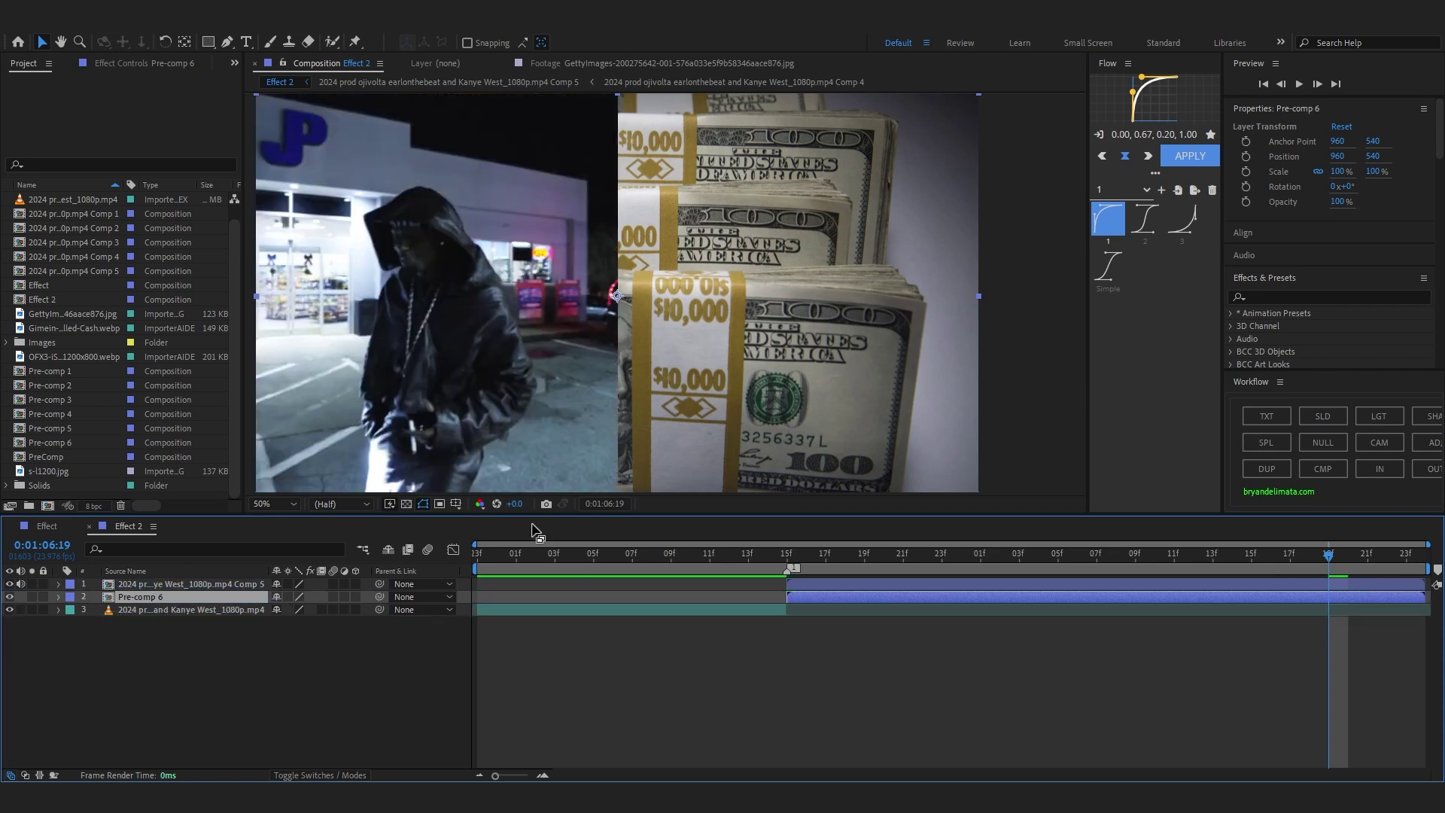
key(space)
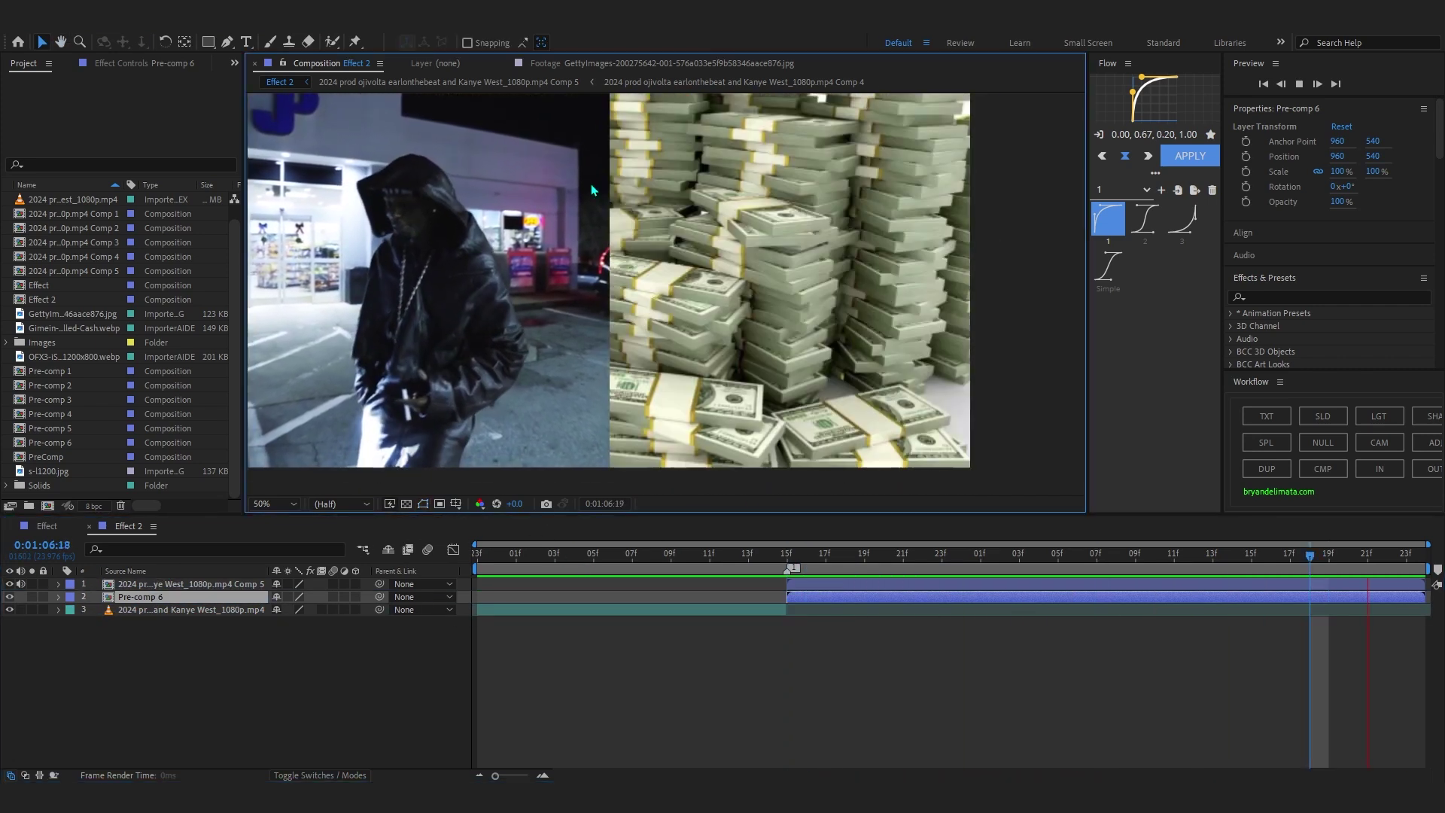
key(space)
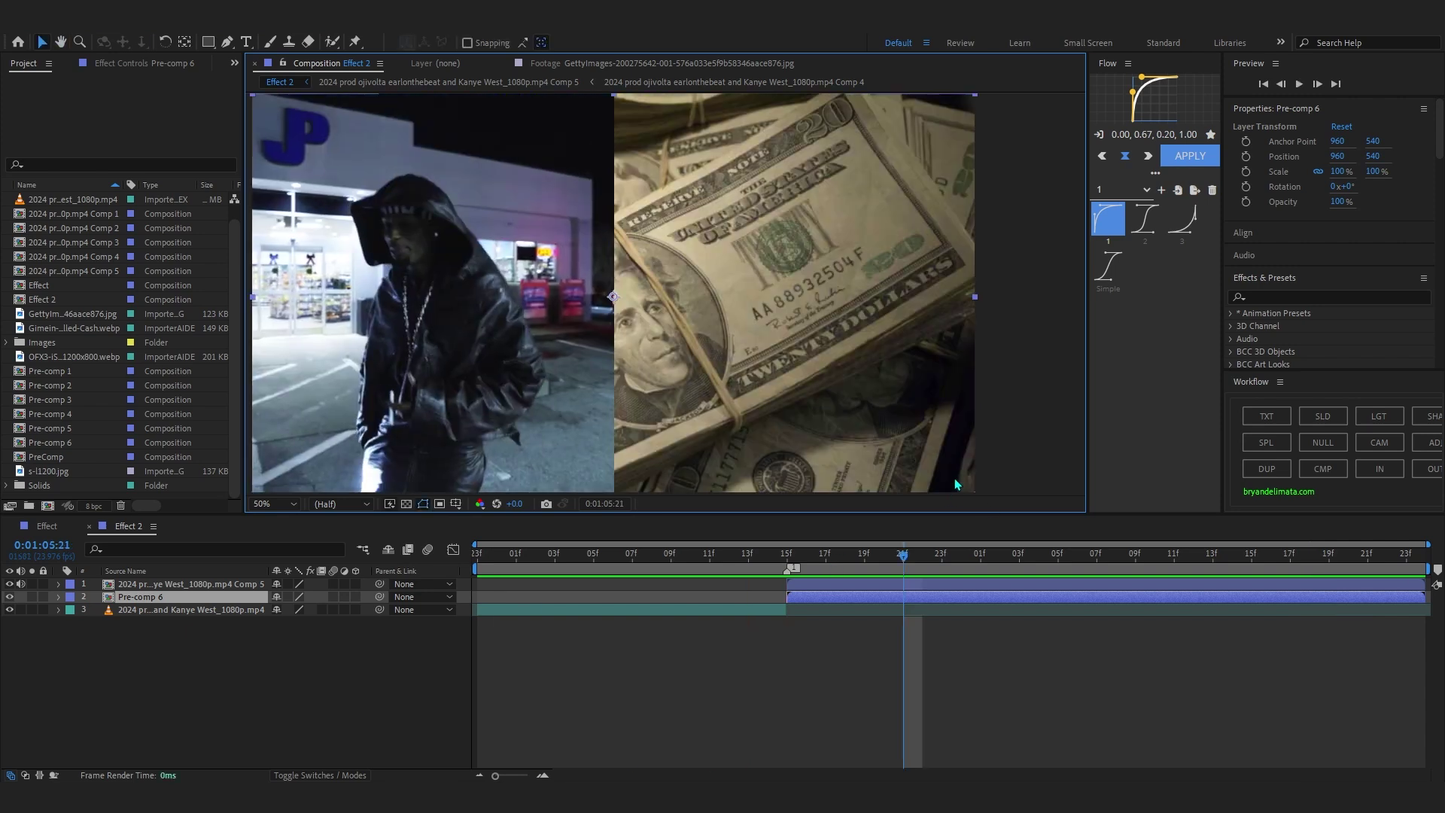
- Shift Pre-comp 6 horizontally to X position 1386 and preview the split frame
drag(689, 306, 854, 299)
key(space)
click(865, 555)
key(comma)
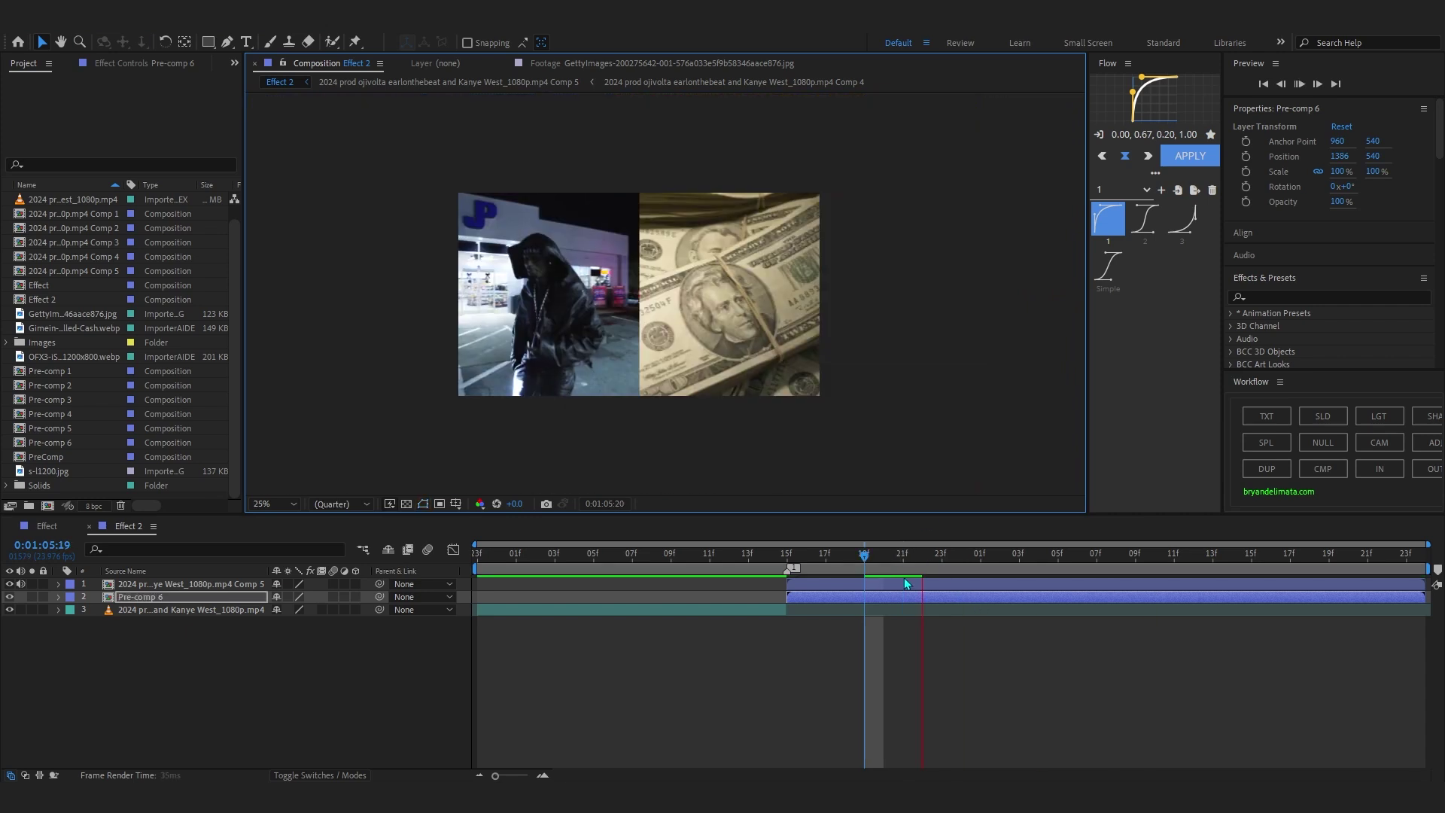
click(960, 555)
key(space)
key(space)
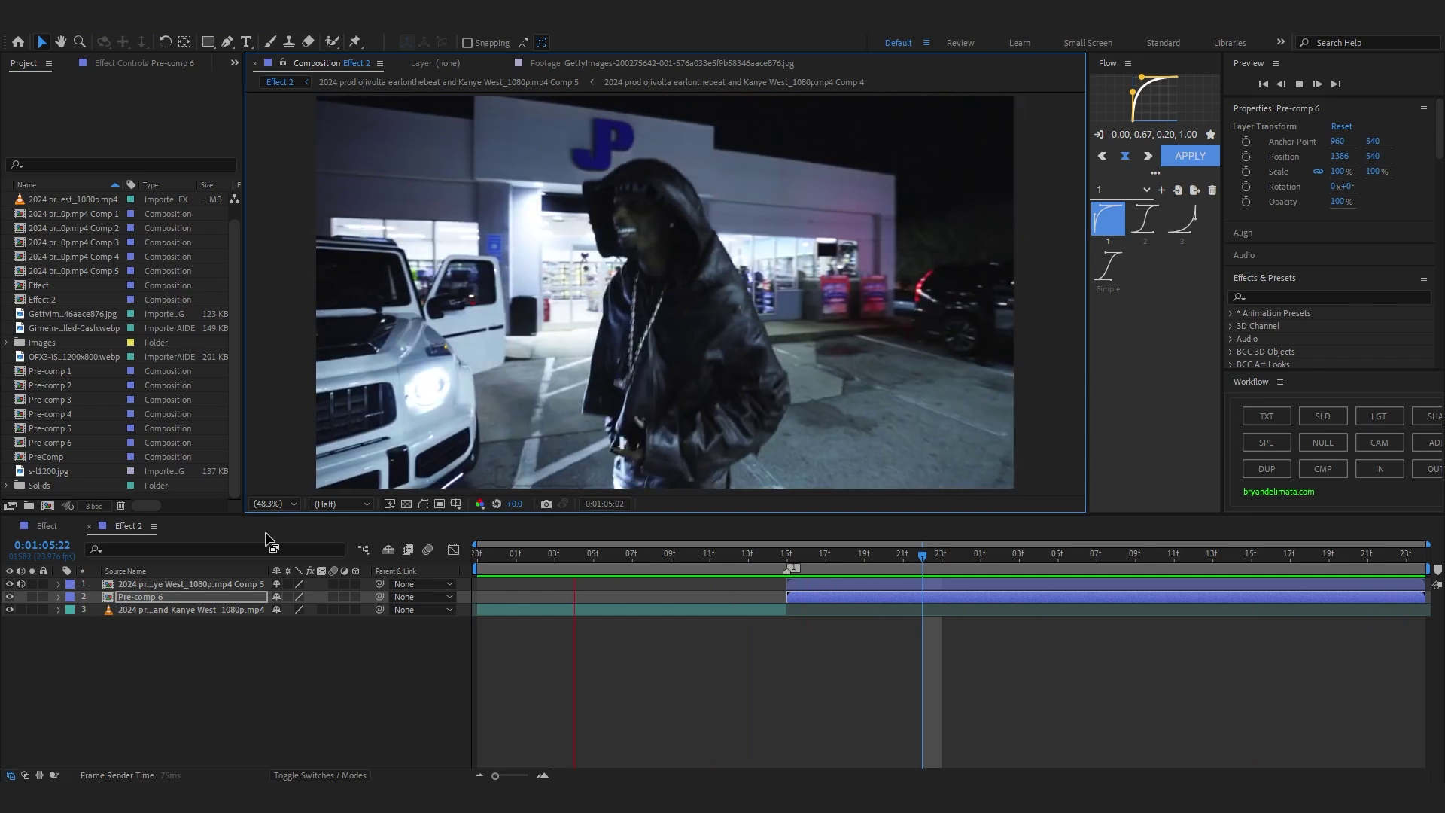
key(space)
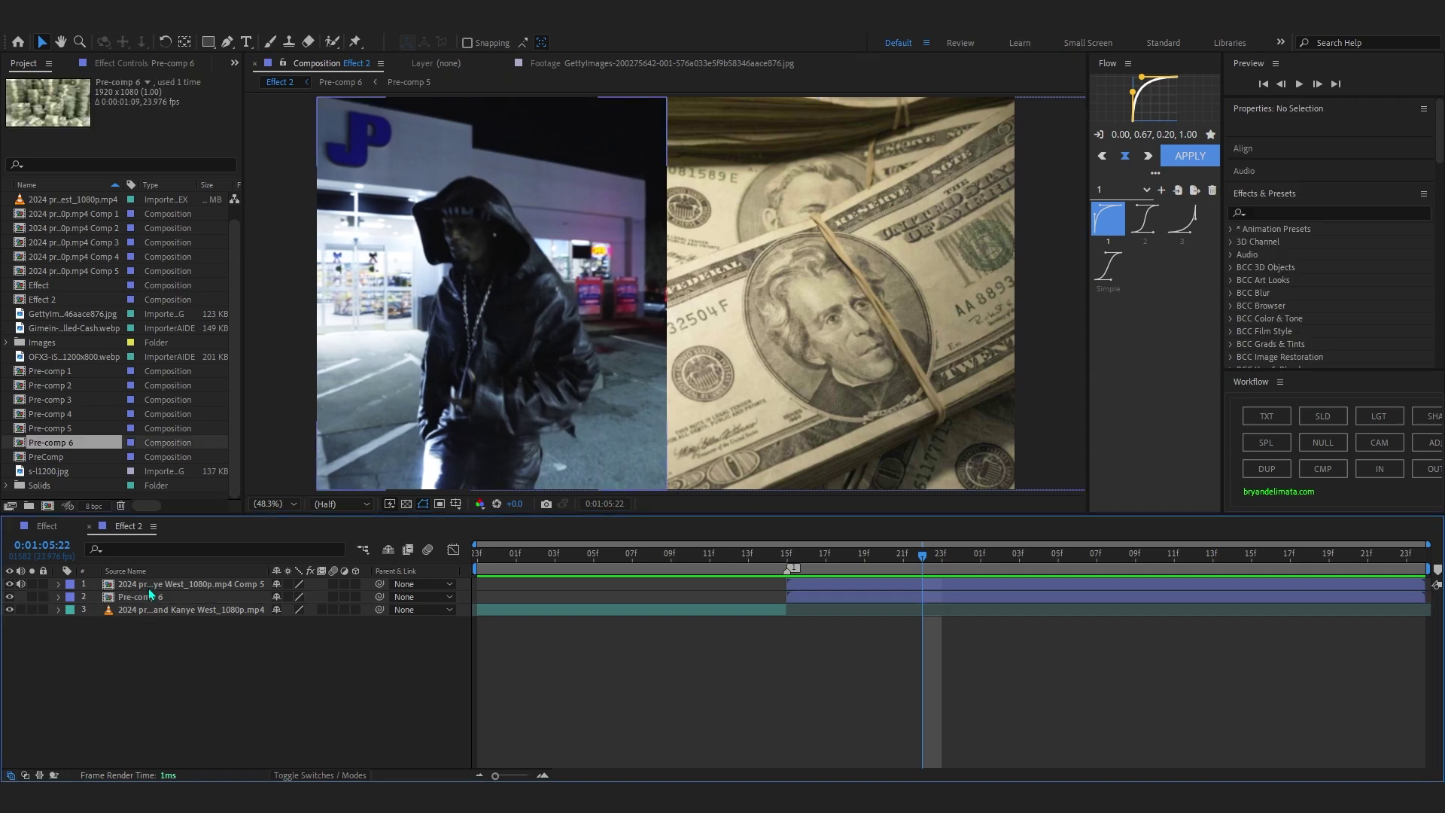
- Apply Hue/Saturation to Pre-comp 6 with Master Saturation at -100 and preview the black-and-white pictures
click(156, 601)
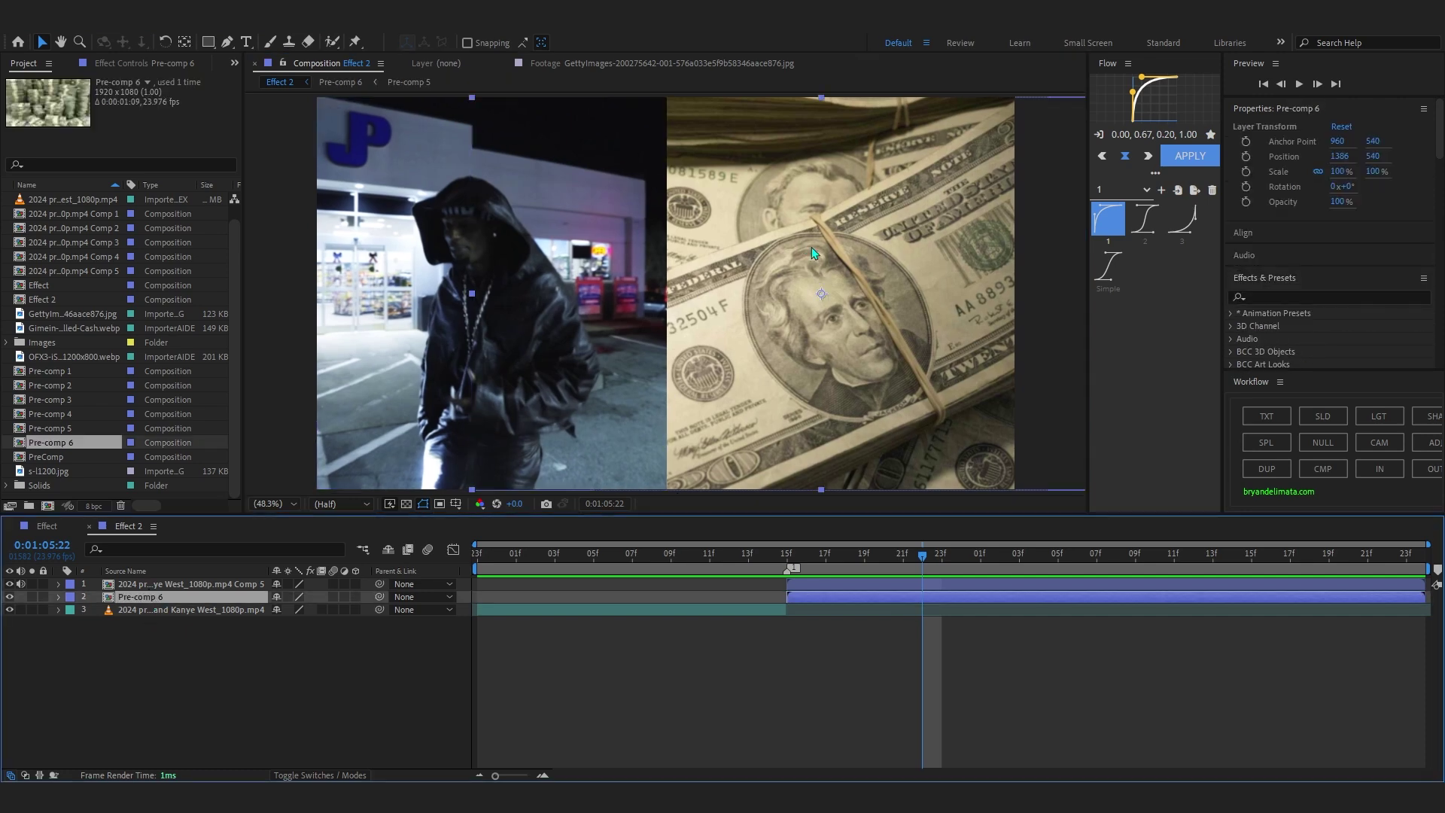
key(ctrl+space)
text(hue)
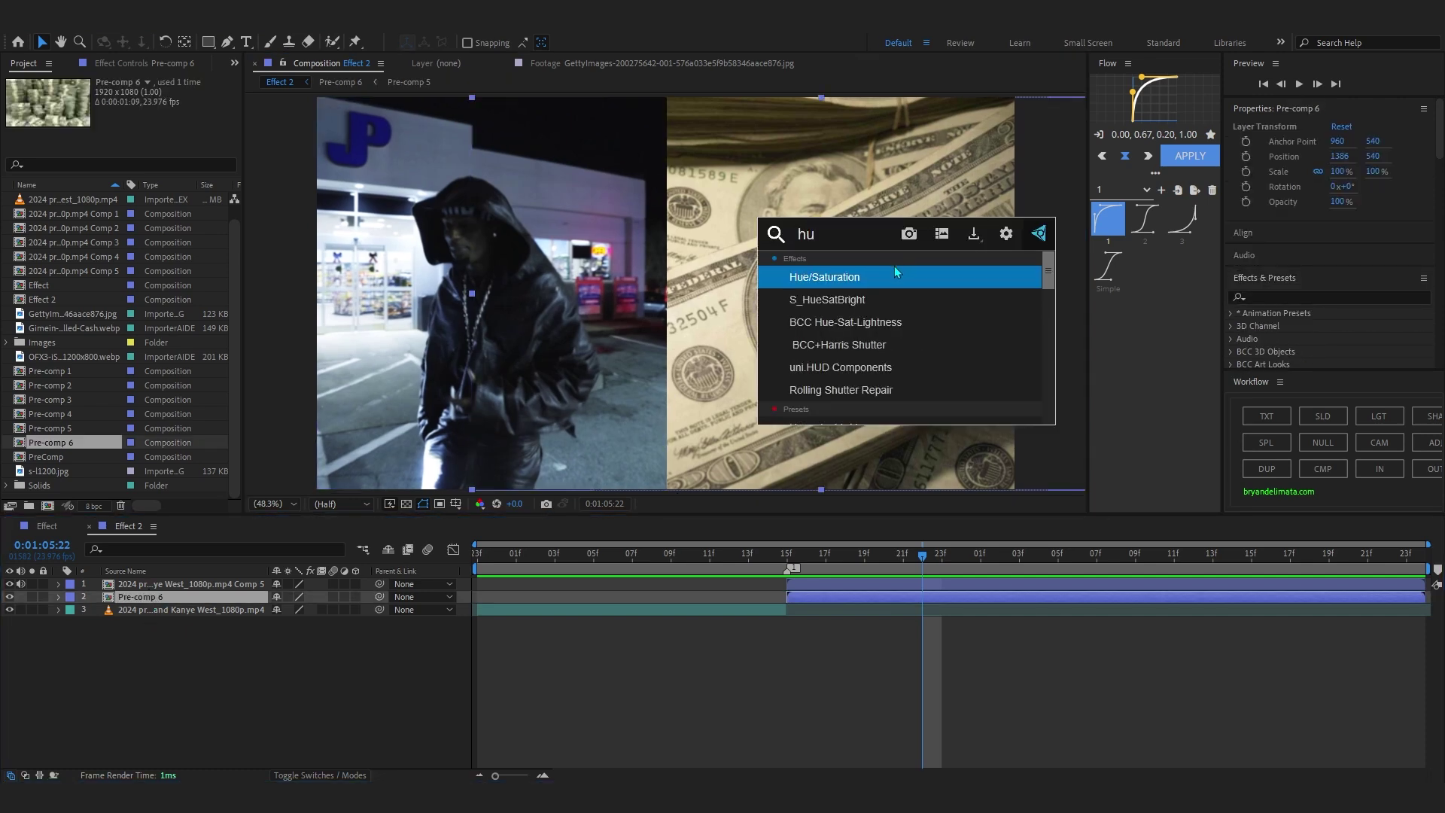
key(Return)
drag(90, 234, 39, 234)
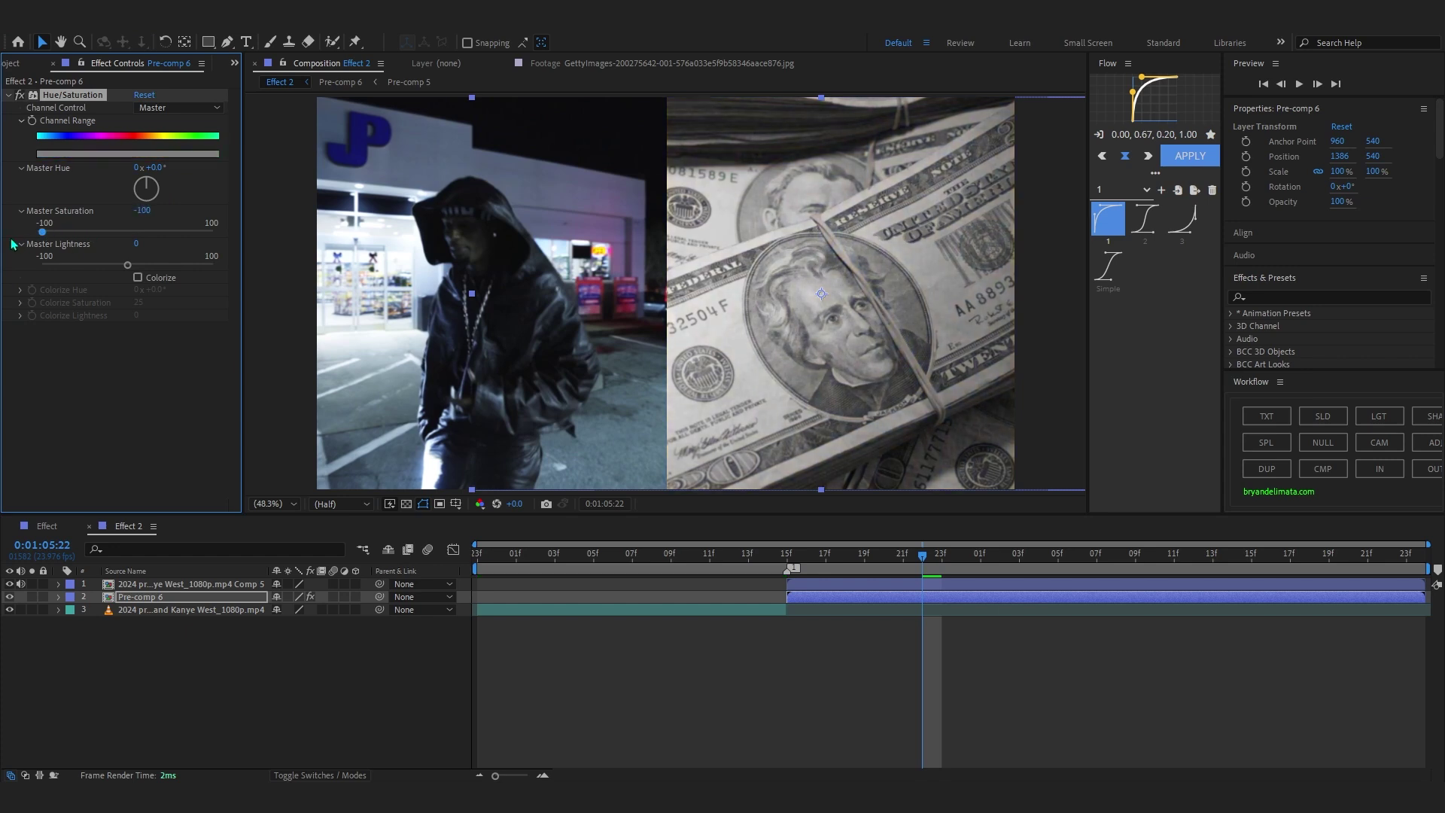
key(space)
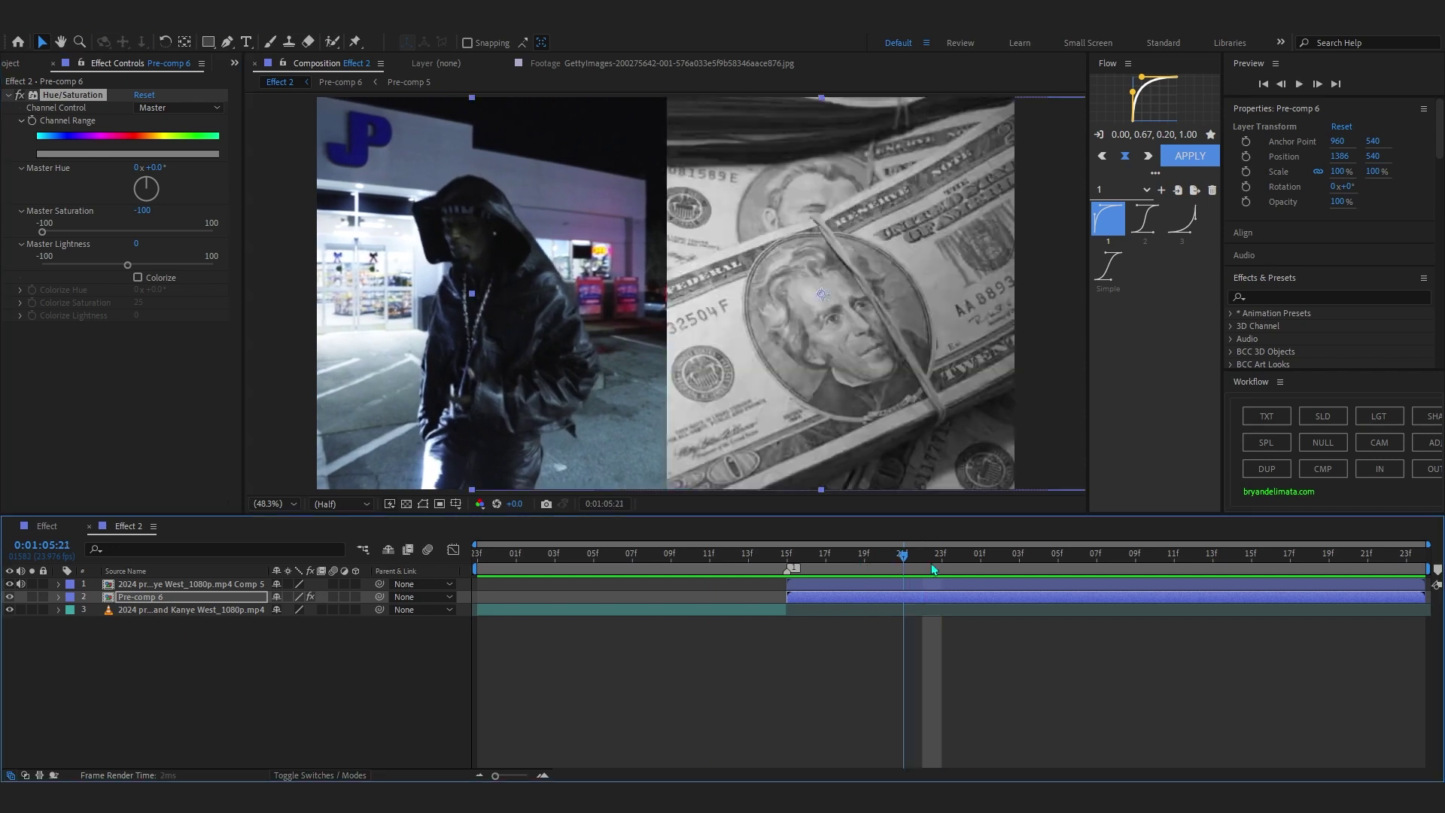
key(space)
key(Page_Down)
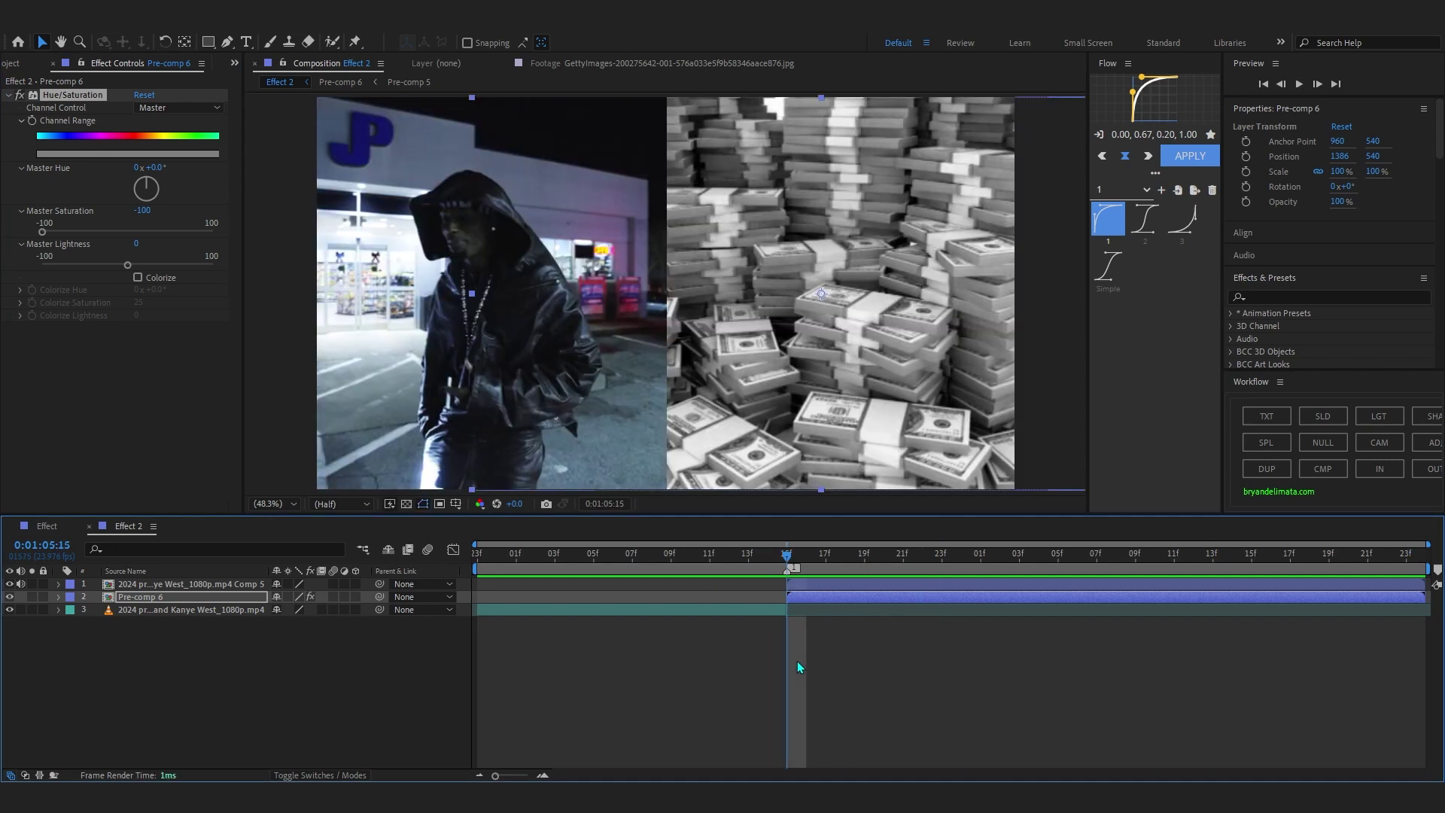
- Open Pre-comp 6 and pre-compose its four Pre-comp 5 layers into Pre-comp 7
double_click(146, 598)
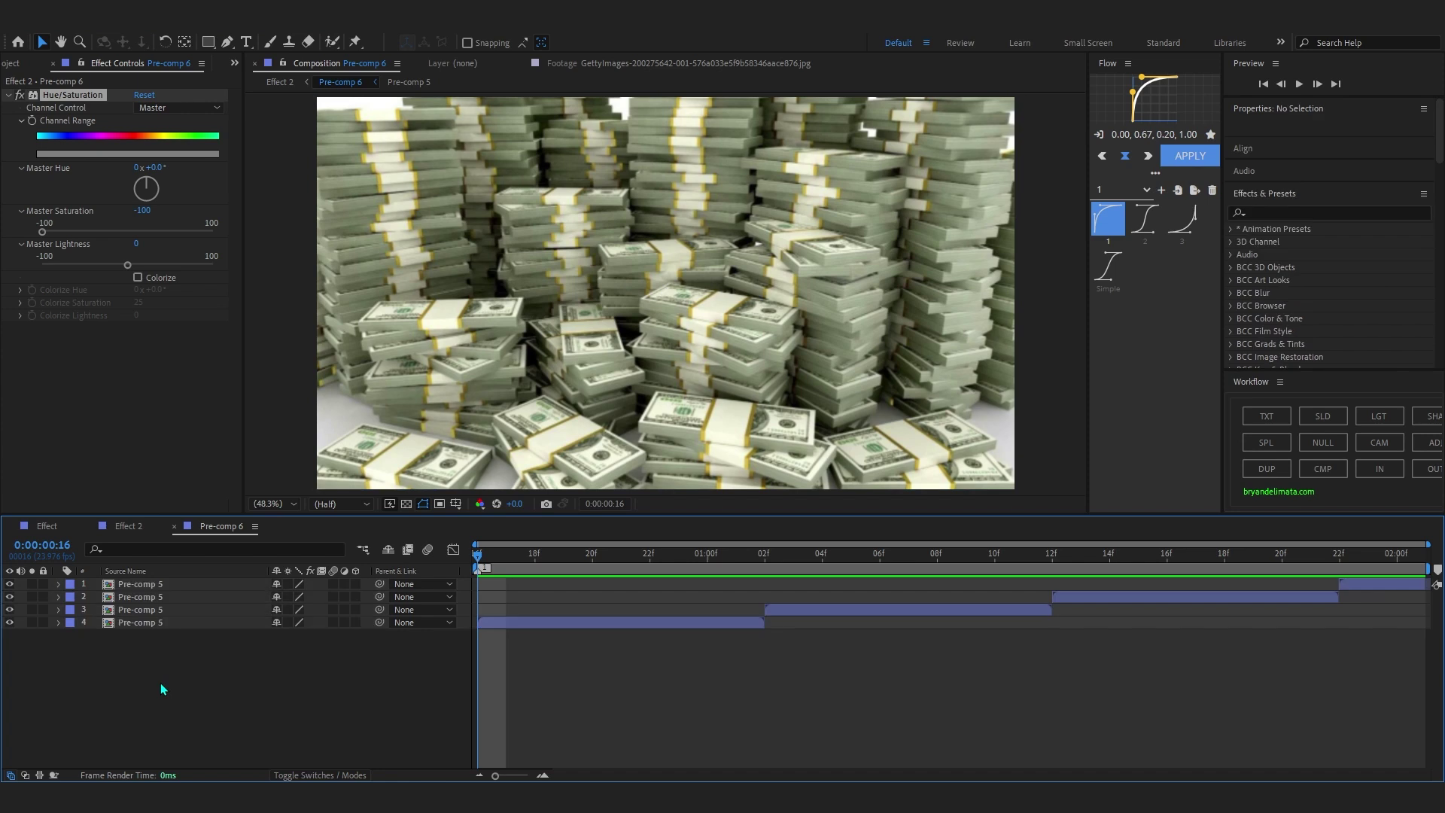
key(ctrl+a)
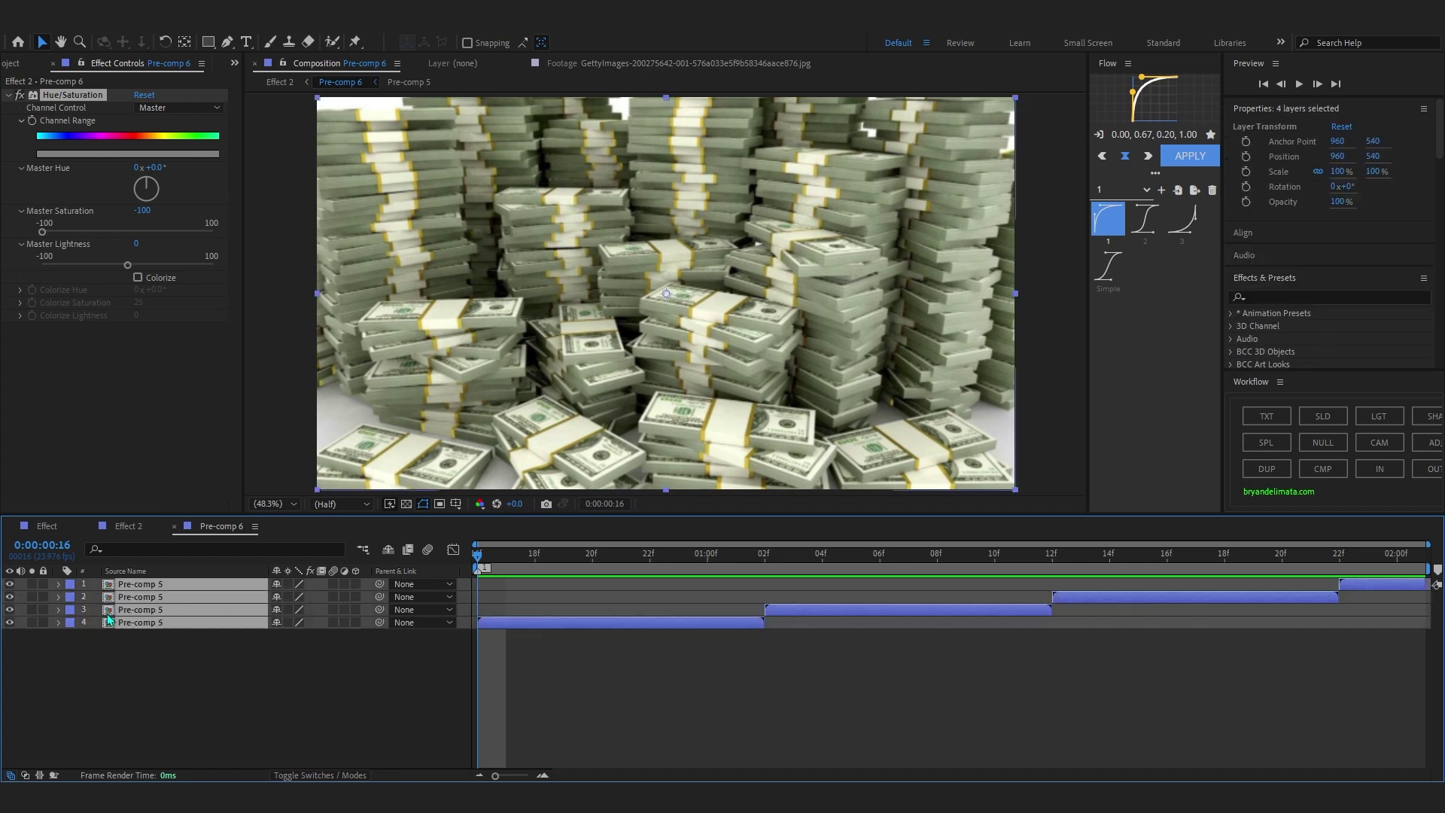
right_click(181, 608)
click(225, 513)
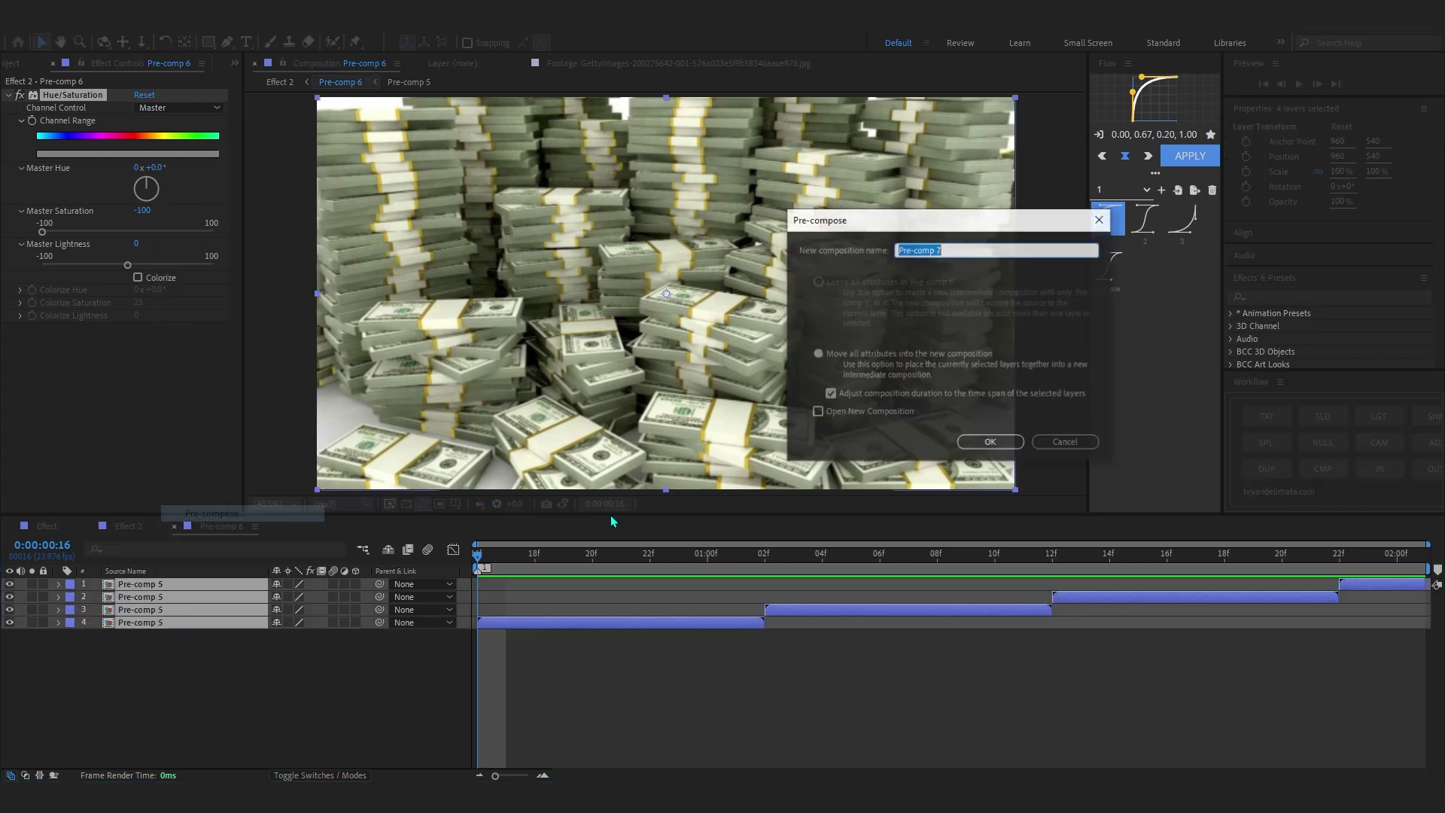
click(1012, 442)
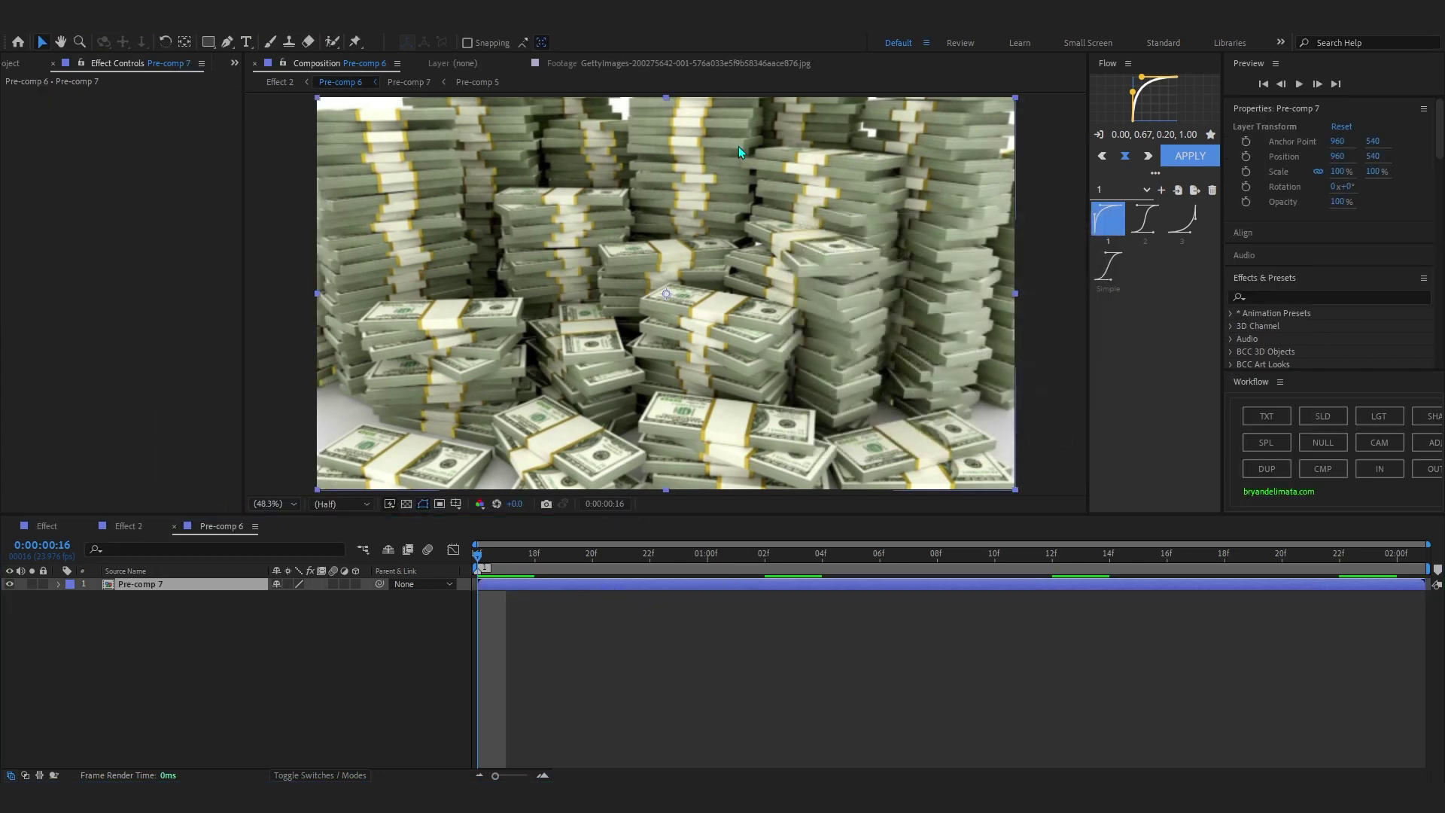
- Apply the RSMB motion blur effect to Pre-comp 7 and preview it
key(ctrl+space)
text(rsmb)
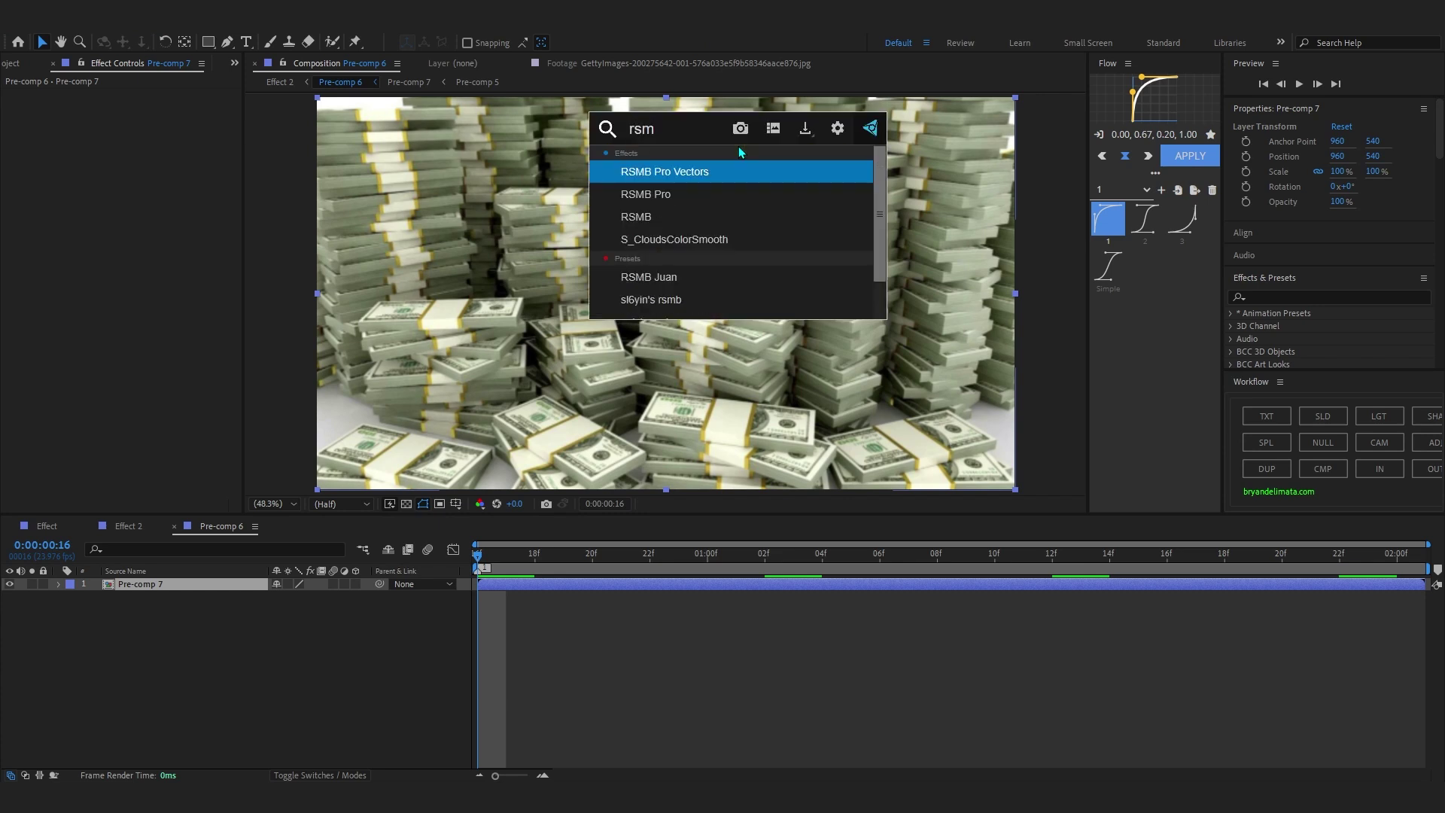
click(719, 216)
key(space)
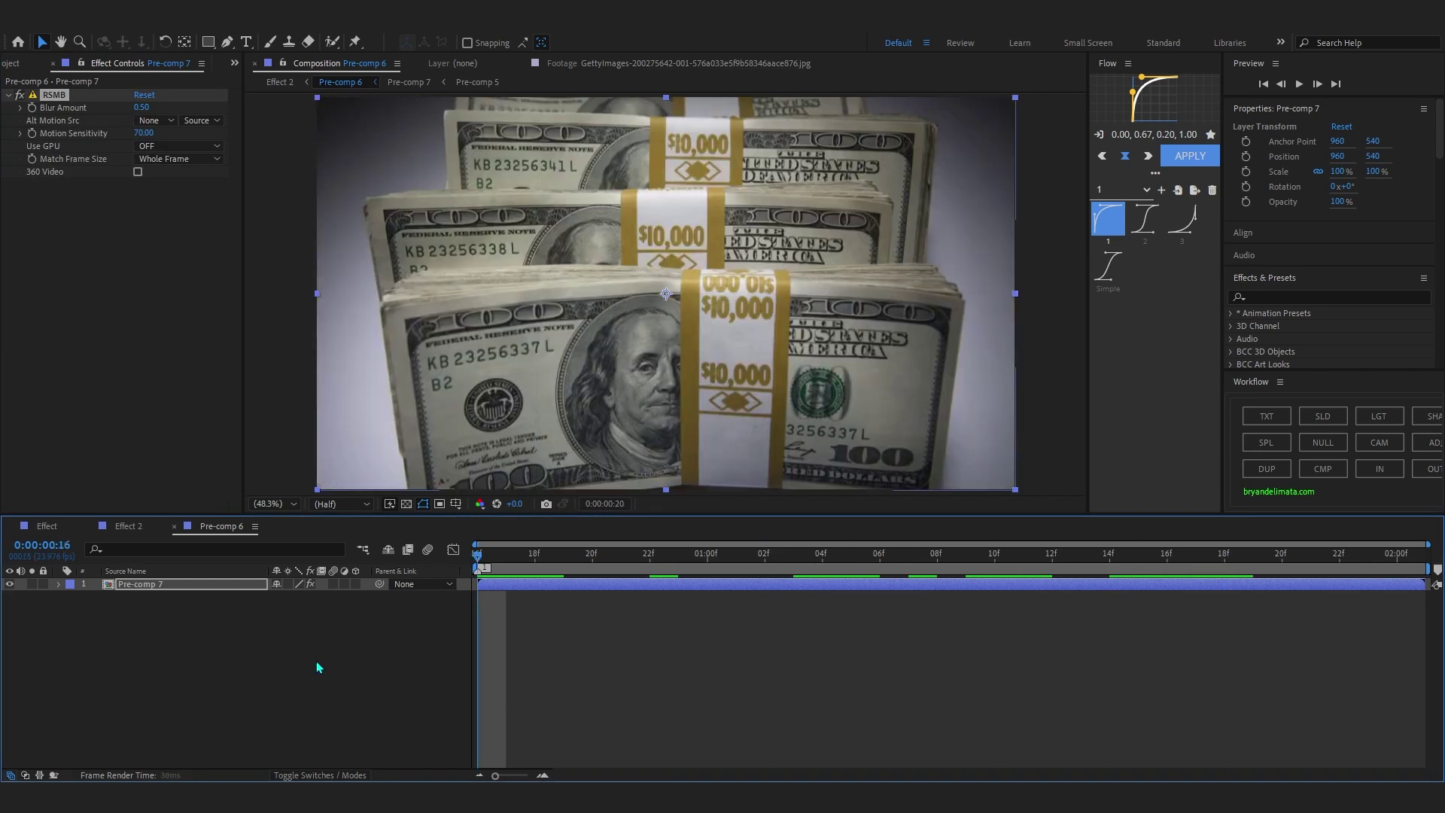
key(space)
- Set RSMB's Blur Amount to 1.00 and Motion Sensitivity to 100.00, and check the blur in playback
drag(142, 134, 153, 132)
key(space)
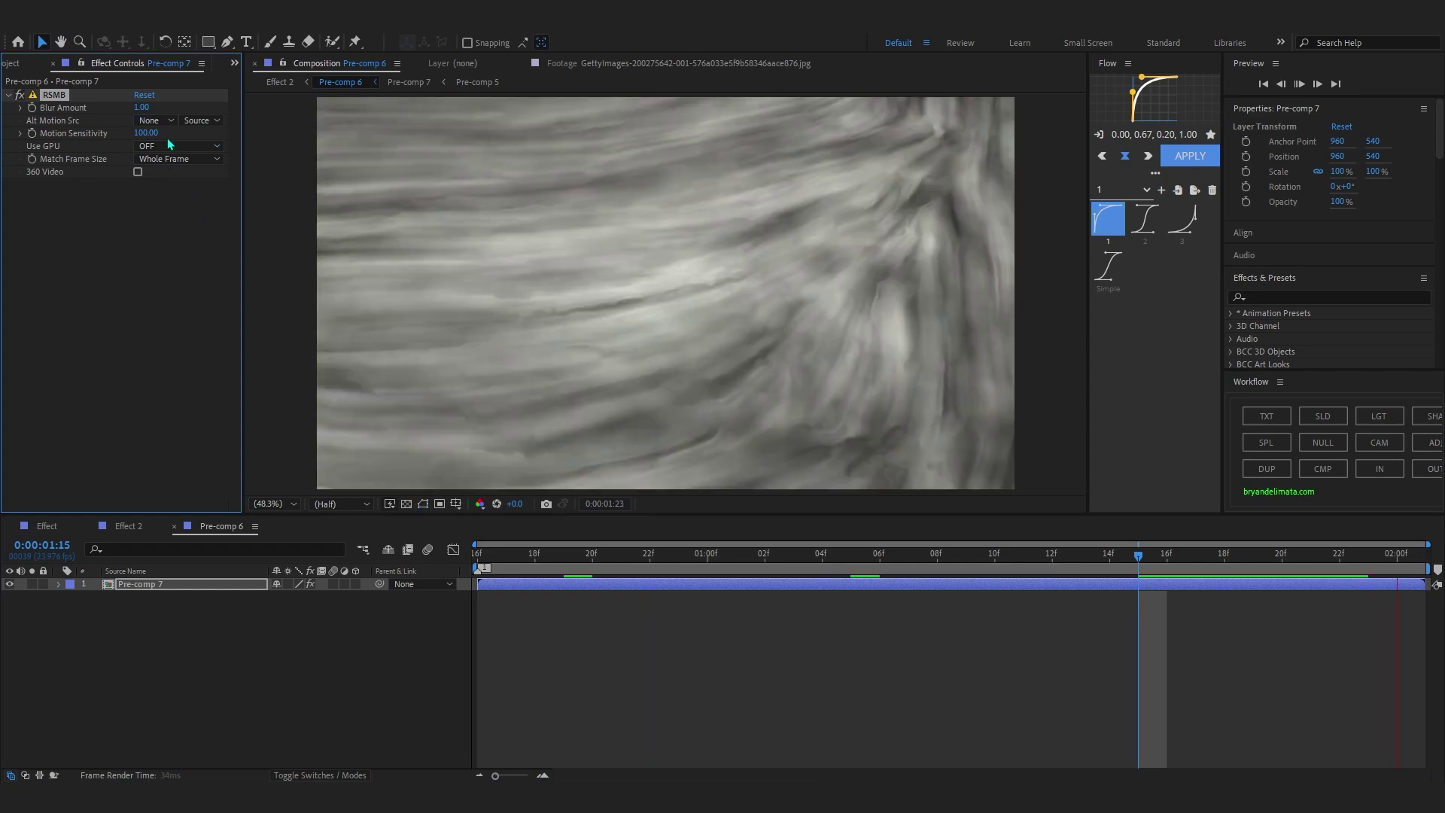
click(687, 586)
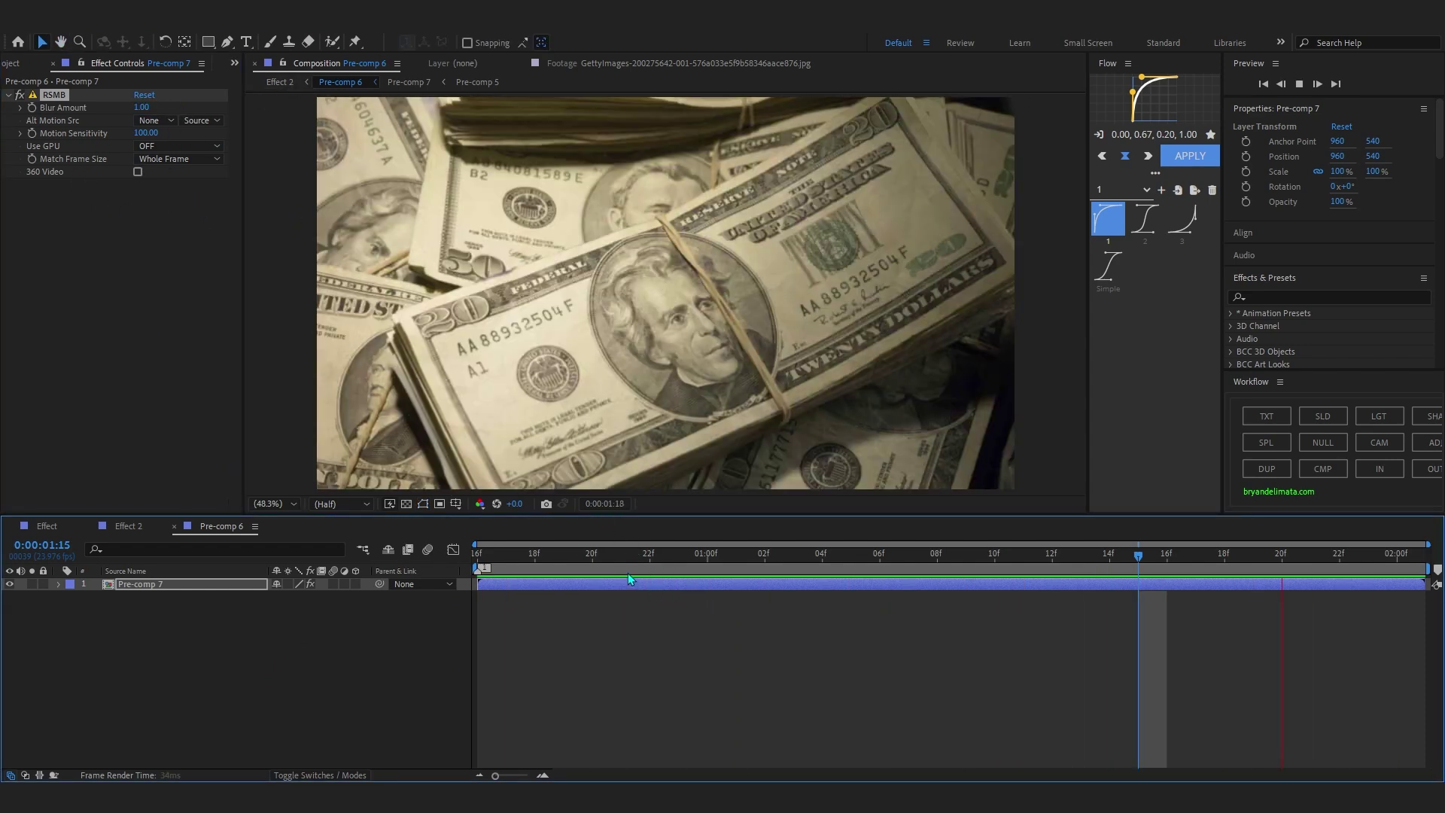
click(137, 108)
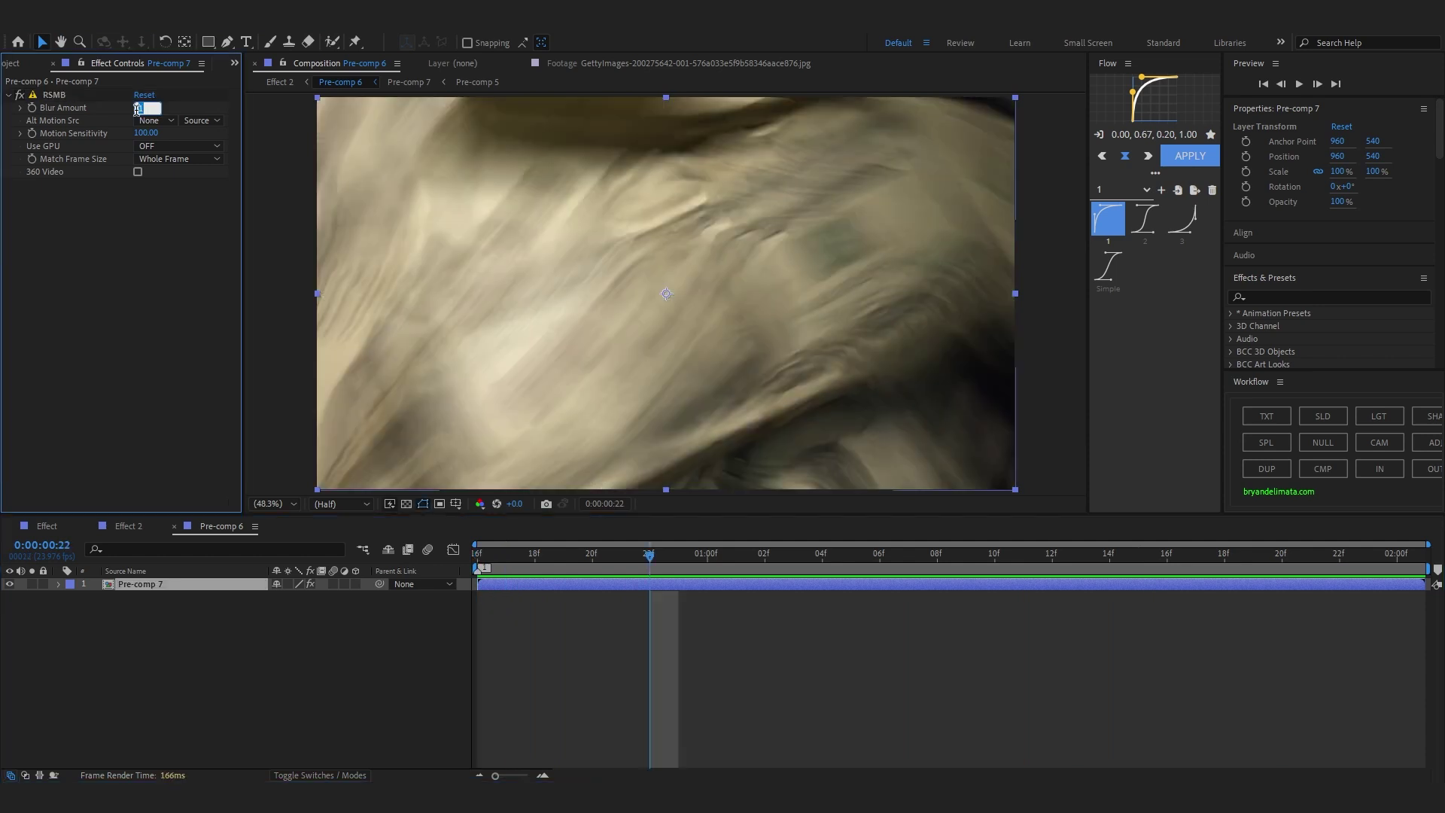
click(80, 93)
- Return to the Effect 2 composition and preview the blurred pictures beside the subject
click(279, 82)
key(space)
key(space)
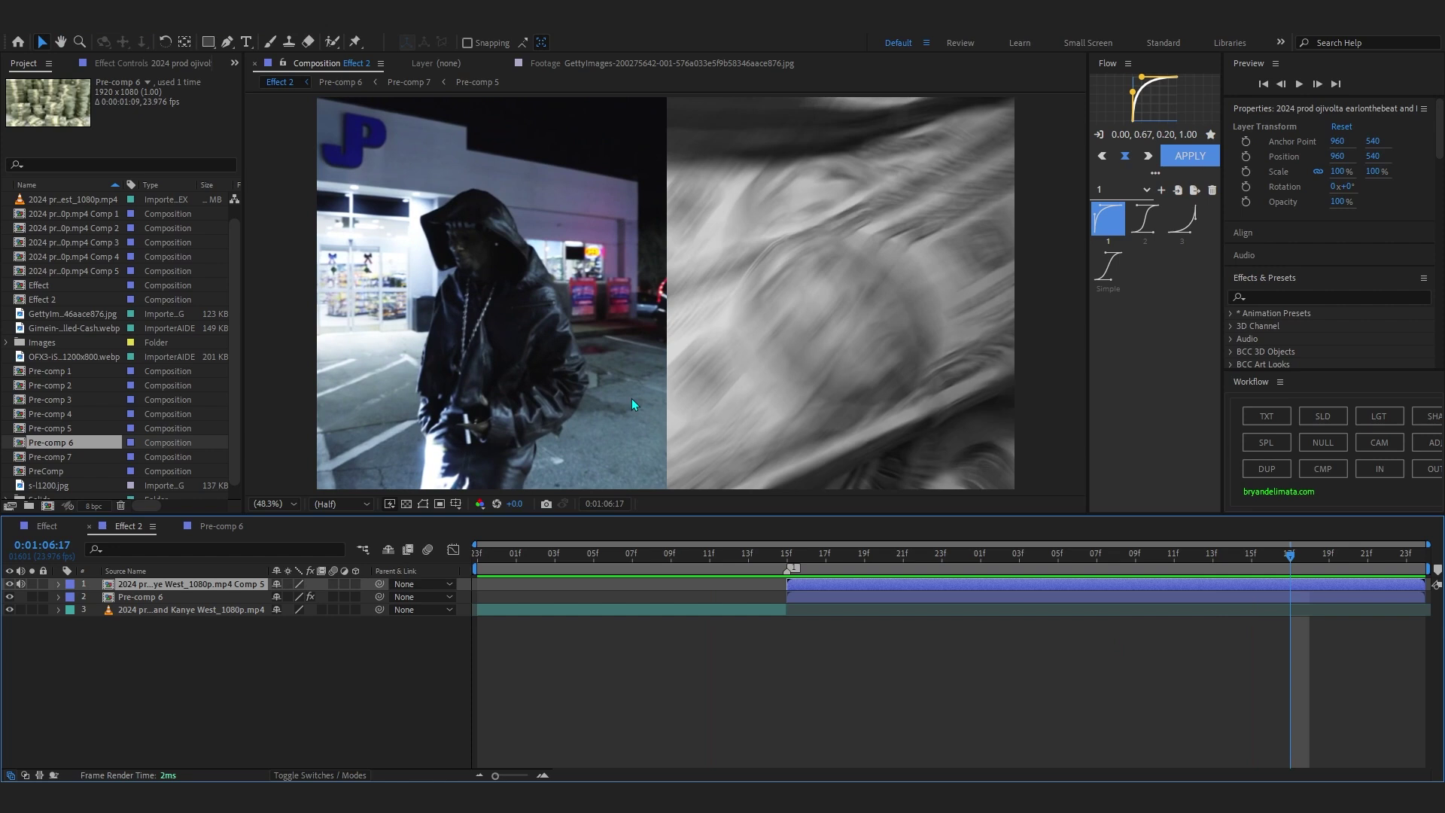
- Apply Hue/Saturation to the masked Comp 5 clip with Master Saturation at -46 and preview from 0:01:05:04
key(ctrl+space)
text(hu)
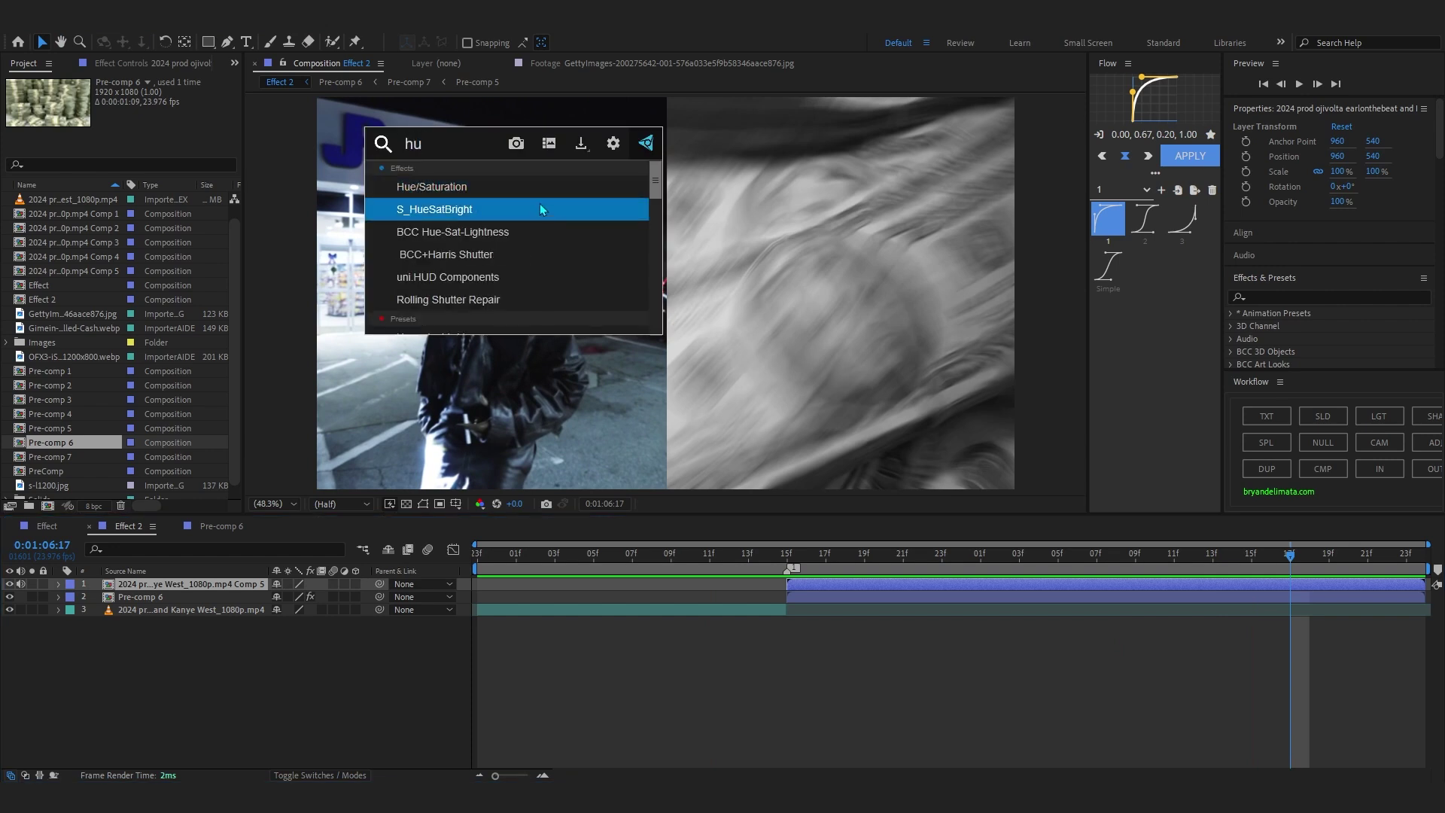
click(539, 203)
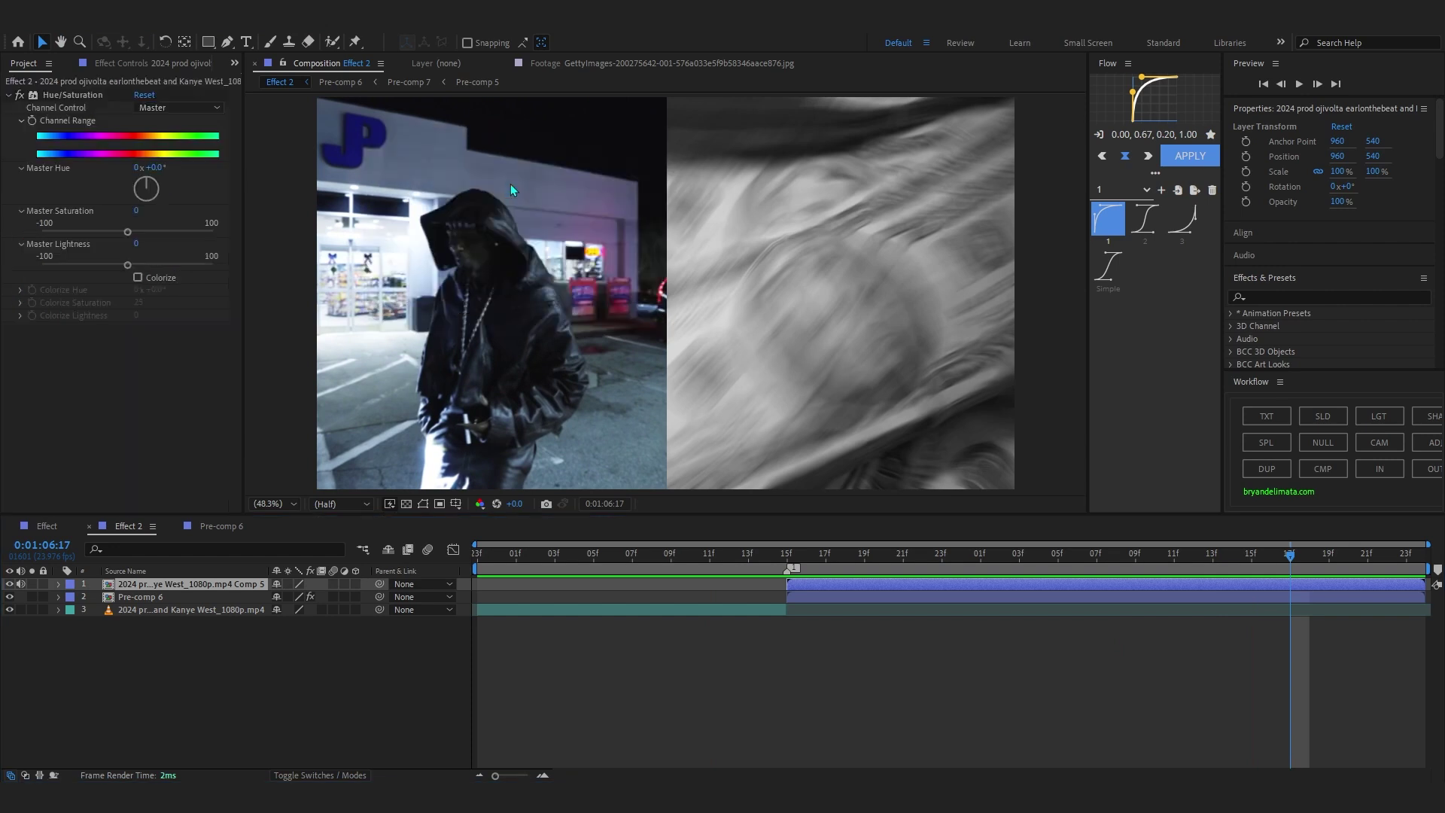
click(89, 231)
drag(779, 559, 580, 685)
key(space)
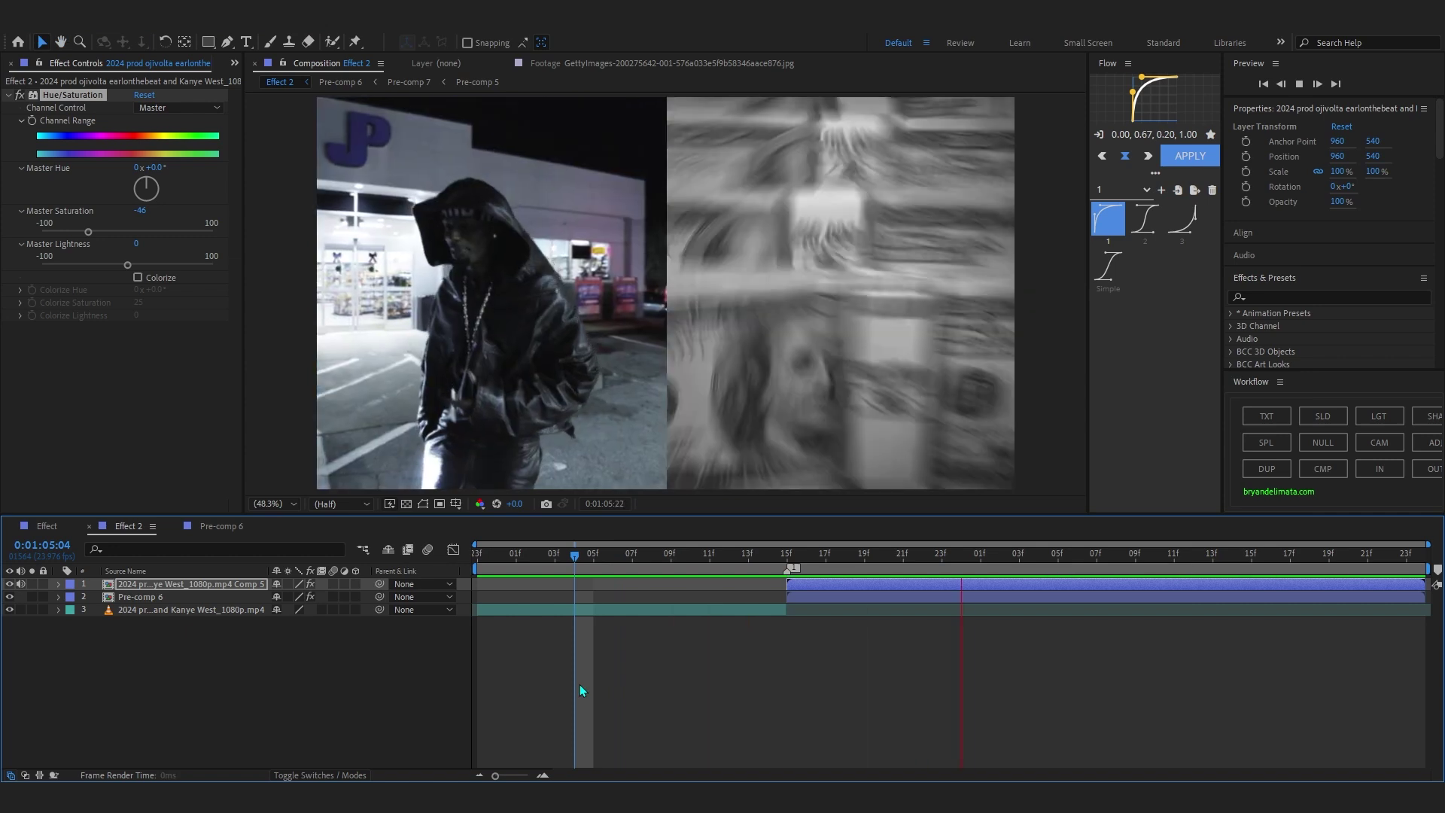
- Stop the preview, move to 0:01:05:15 and add a new adjustment layer above the Effect 2 layers
key(space)
drag(479, 558, 791, 697)
click(960, 700)
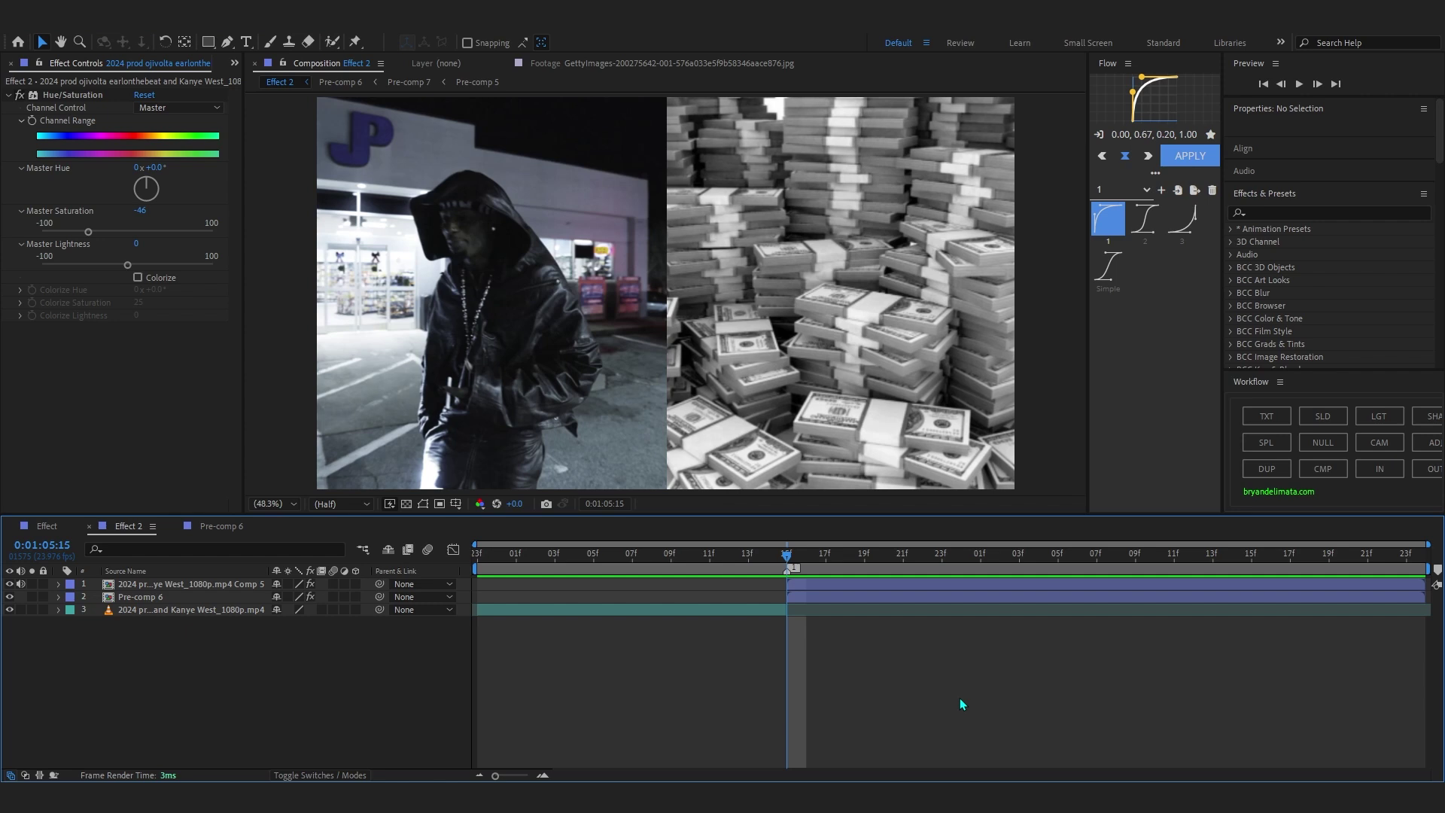
right_click(961, 704)
mouse_move(1013, 520)
click(1272, 638)
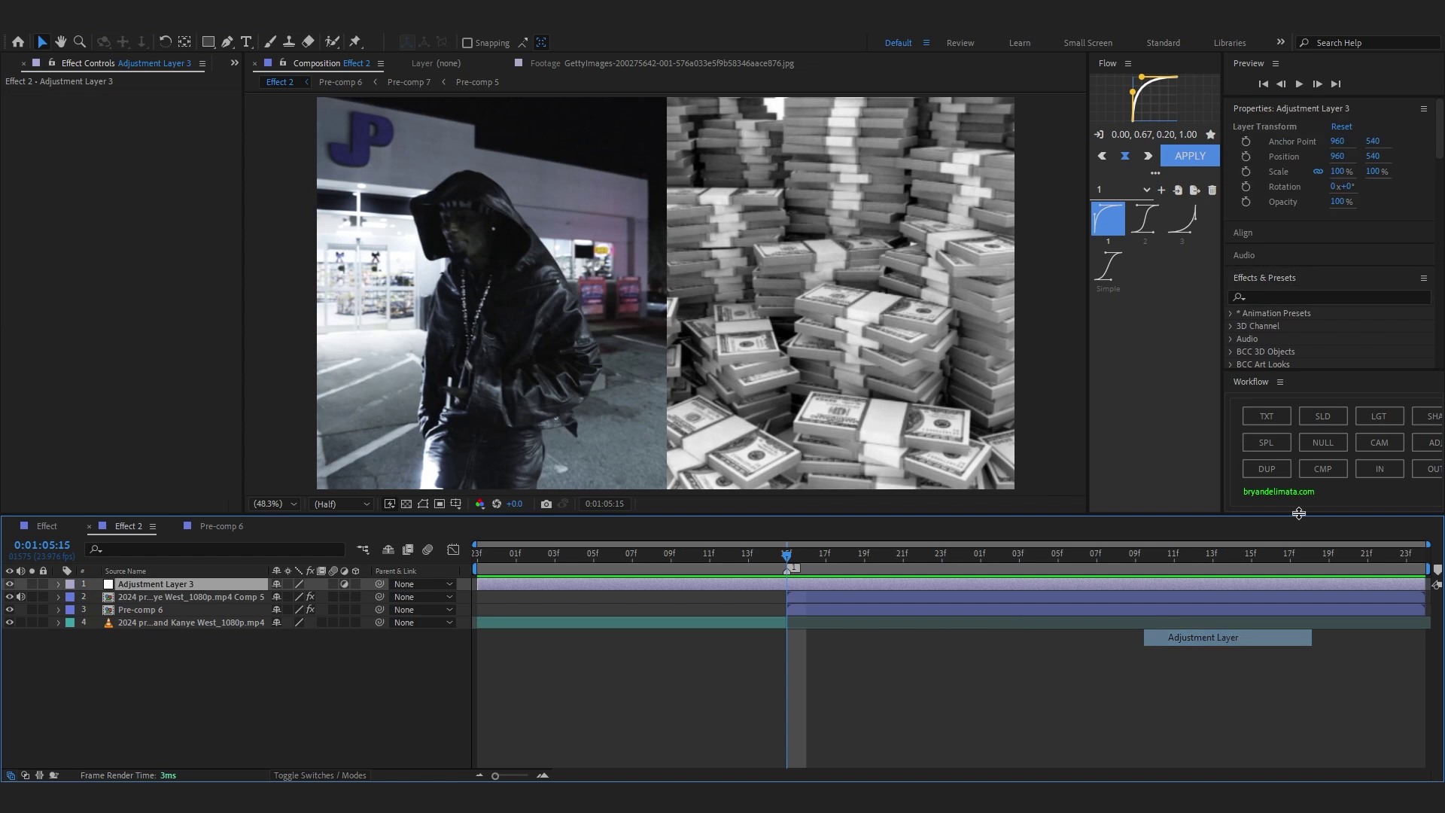
- Apply the ASIM BEST WIGGLE user preset to the new adjustment layer, trim its start to 0:01:05:15 and preview from 0:01:04:23
click(1234, 153)
click(1233, 153)
click(1242, 178)
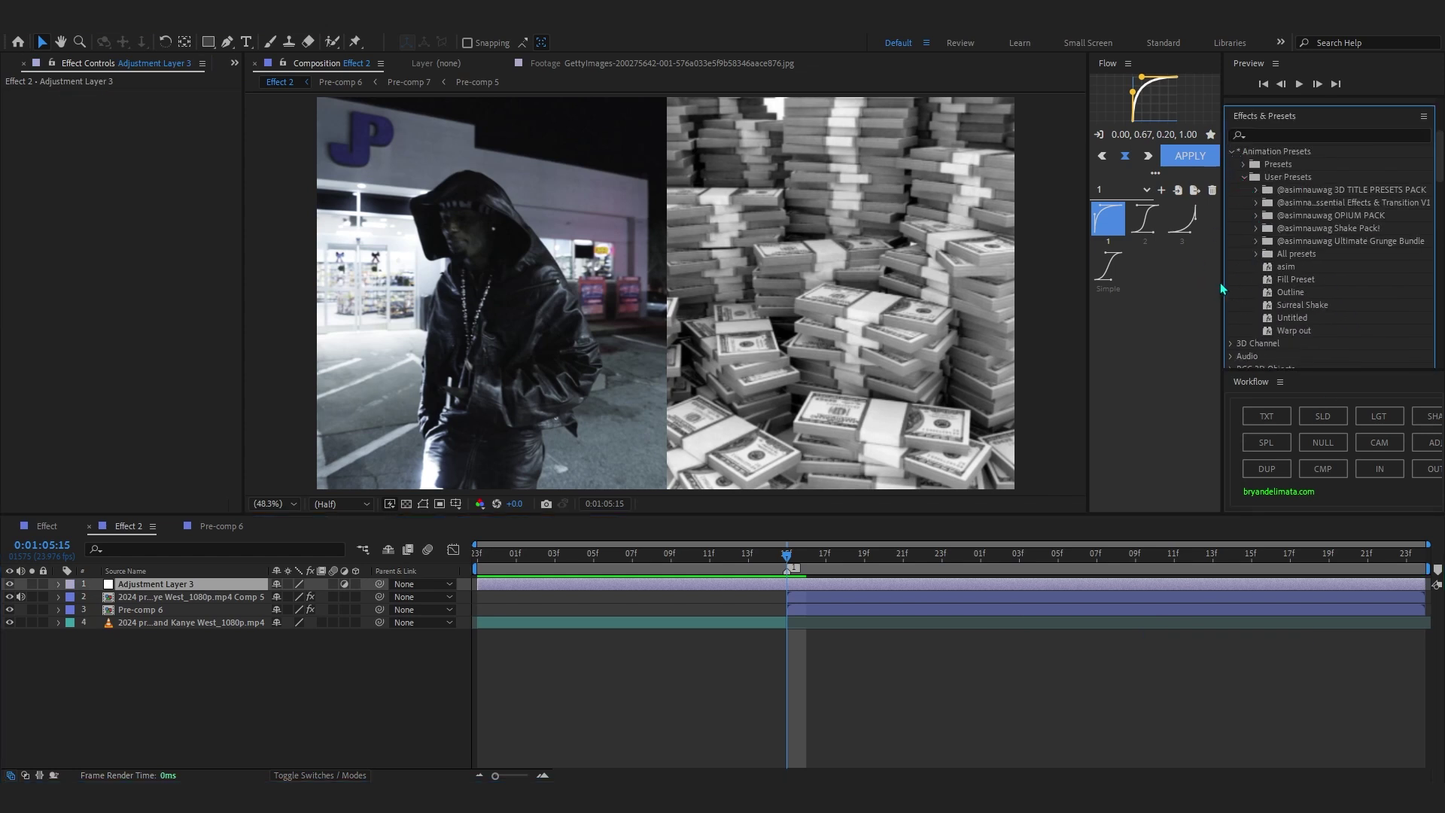
drag(1223, 288, 1177, 288)
click(1207, 205)
scroll(1218, 219, down, 2)
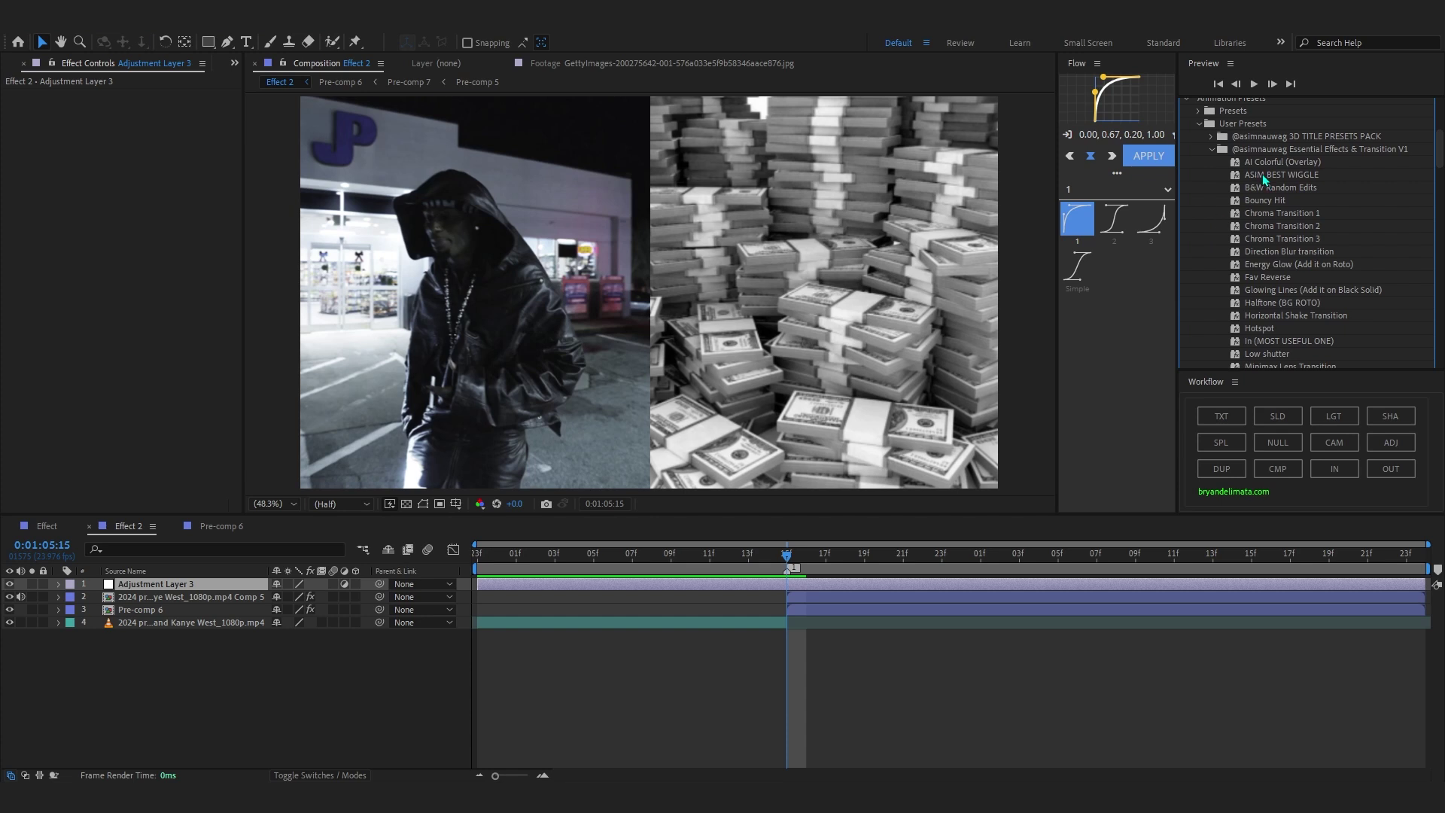
drag(829, 584, 827, 585)
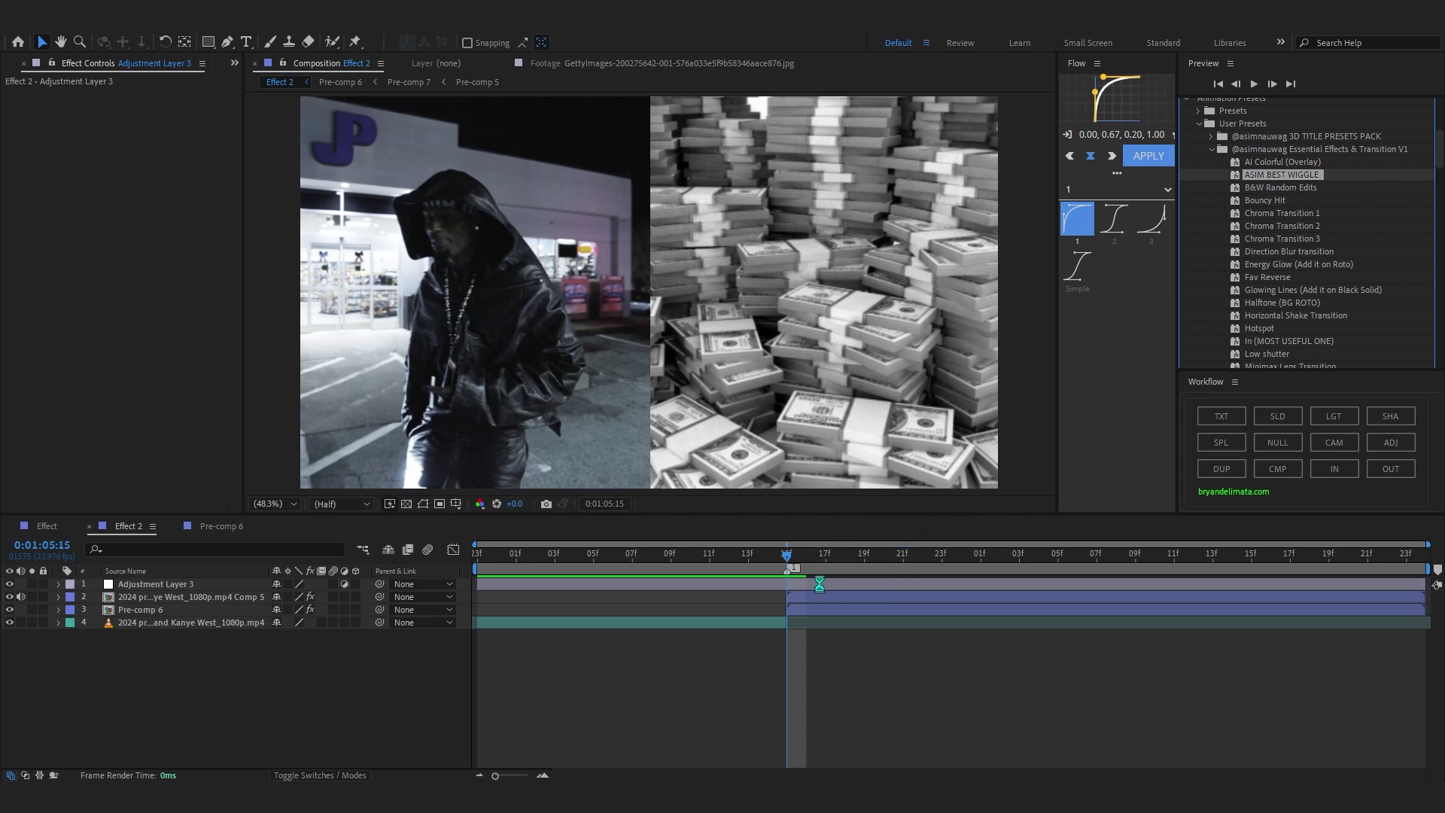
key(alt+bracketleft)
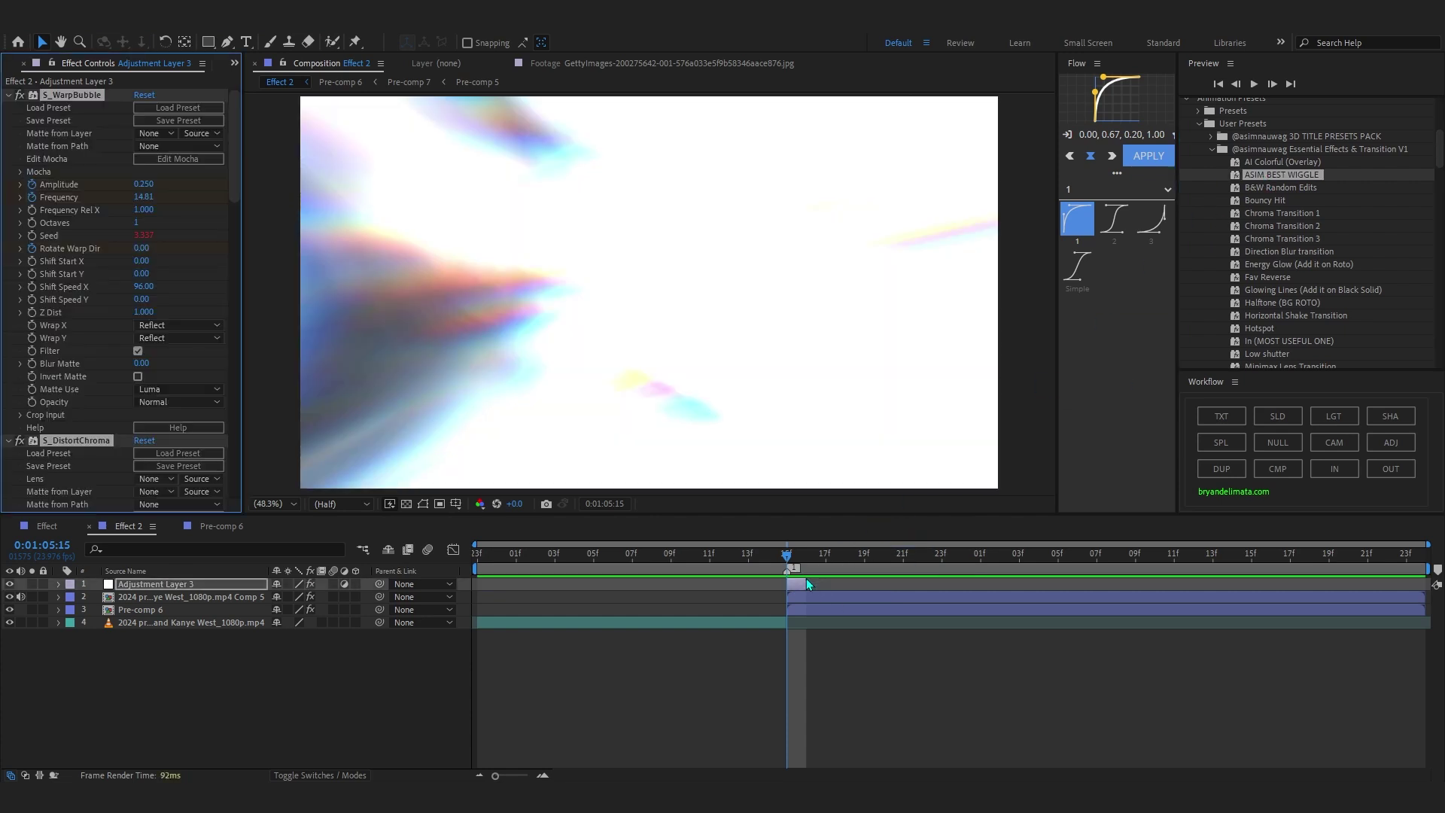
drag(779, 566, 54, 669)
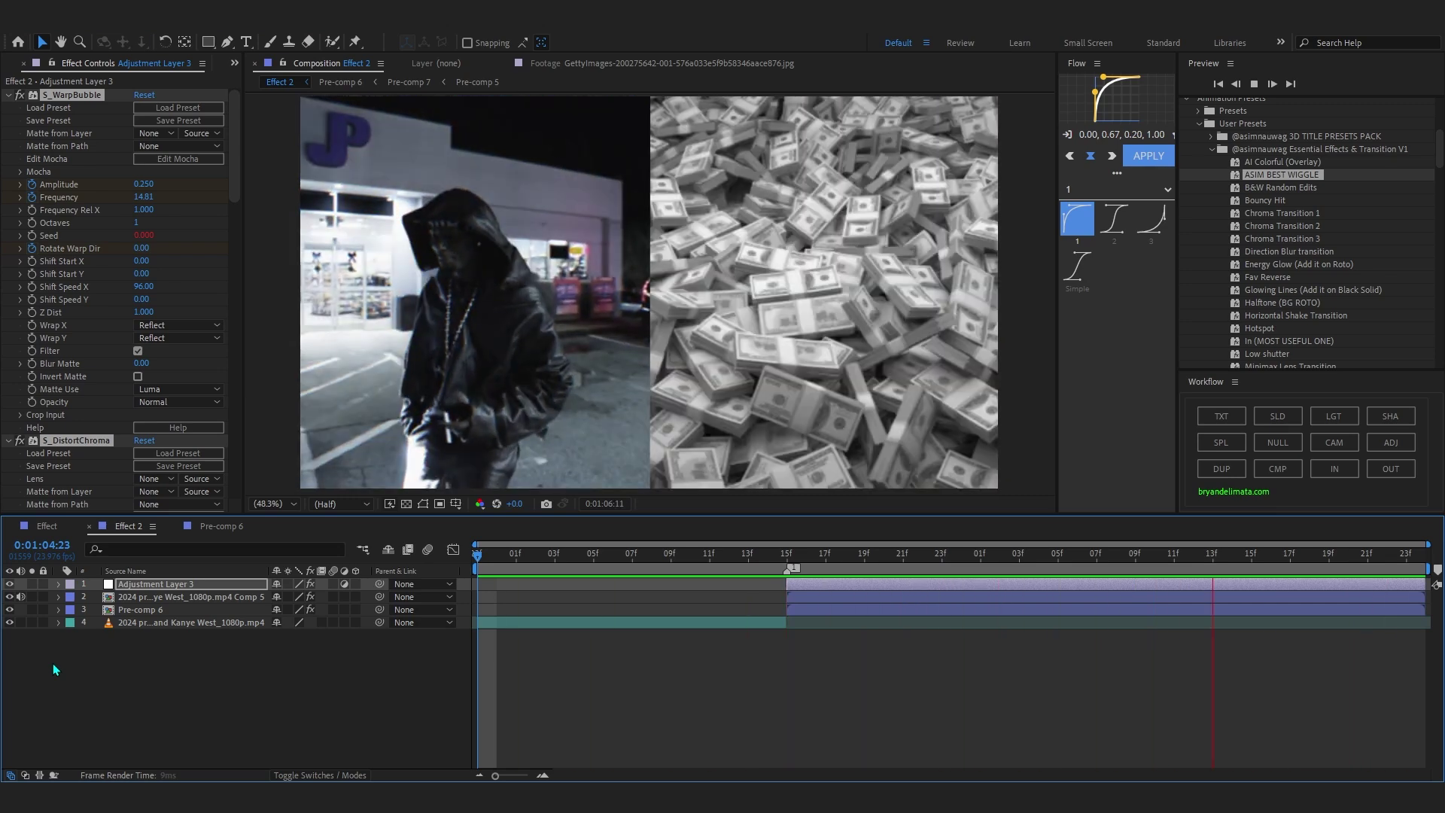
- Scale Pre-comp 6 non-proportionally to 66.0, 100.0% and preview the narrowed money pictures beside the subject
click(6, 65)
click(1271, 610)
drag(1290, 558, 1035, 561)
key(space)
scroll(994, 458, down, 2)
click(1095, 554)
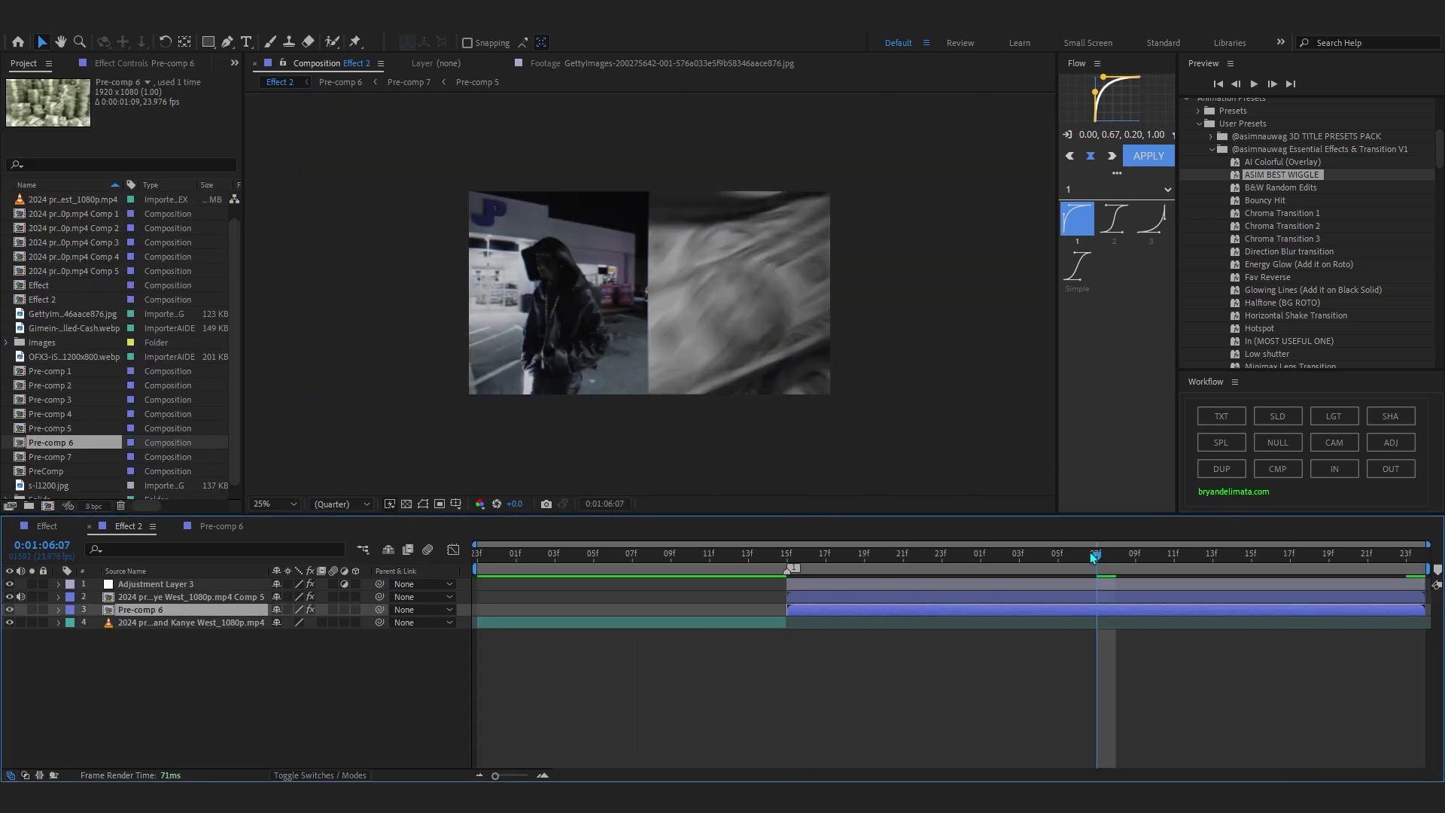
key(s)
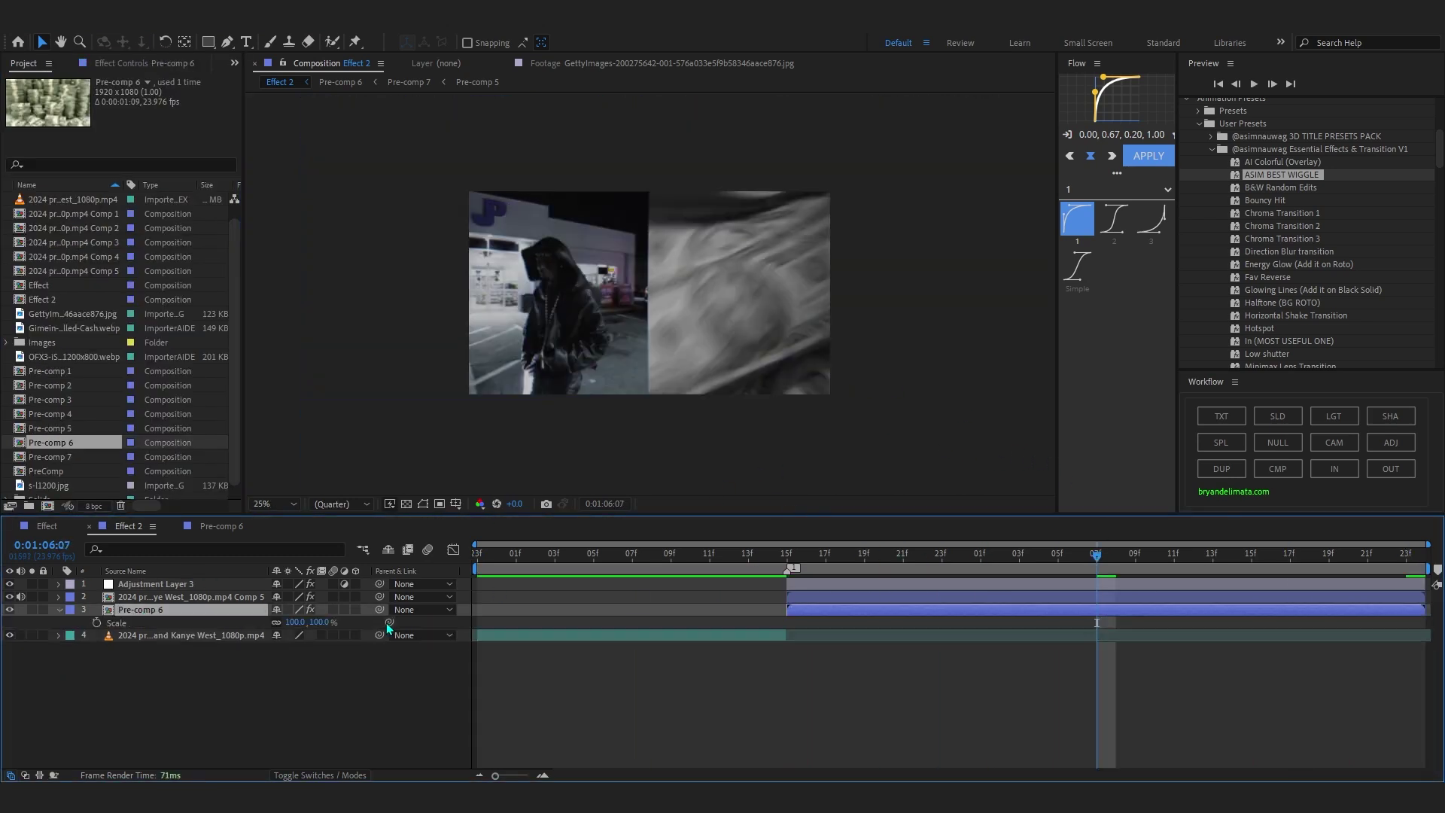
key(s)
key(s)
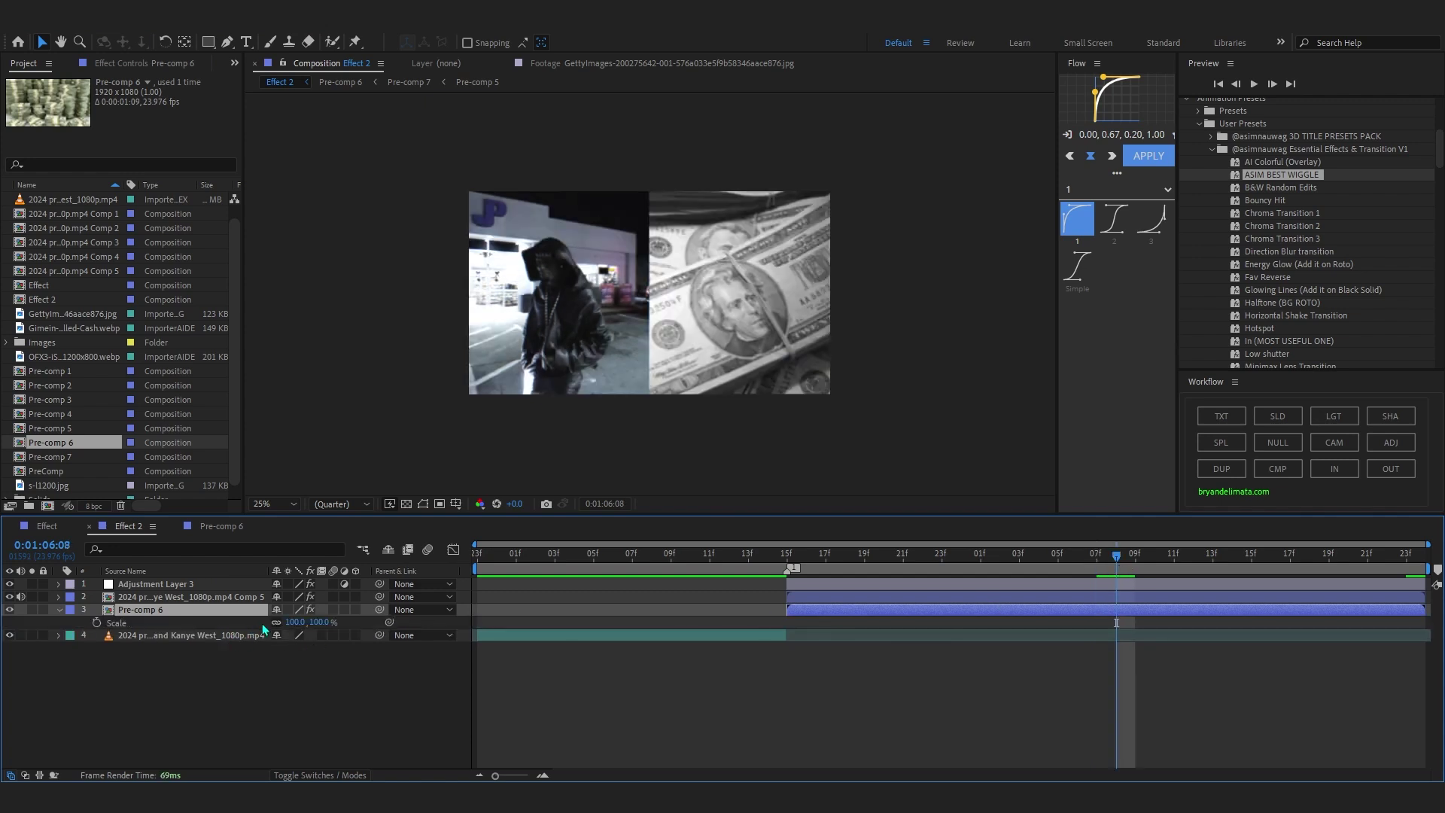
drag(293, 622, 272, 626)
key(period)
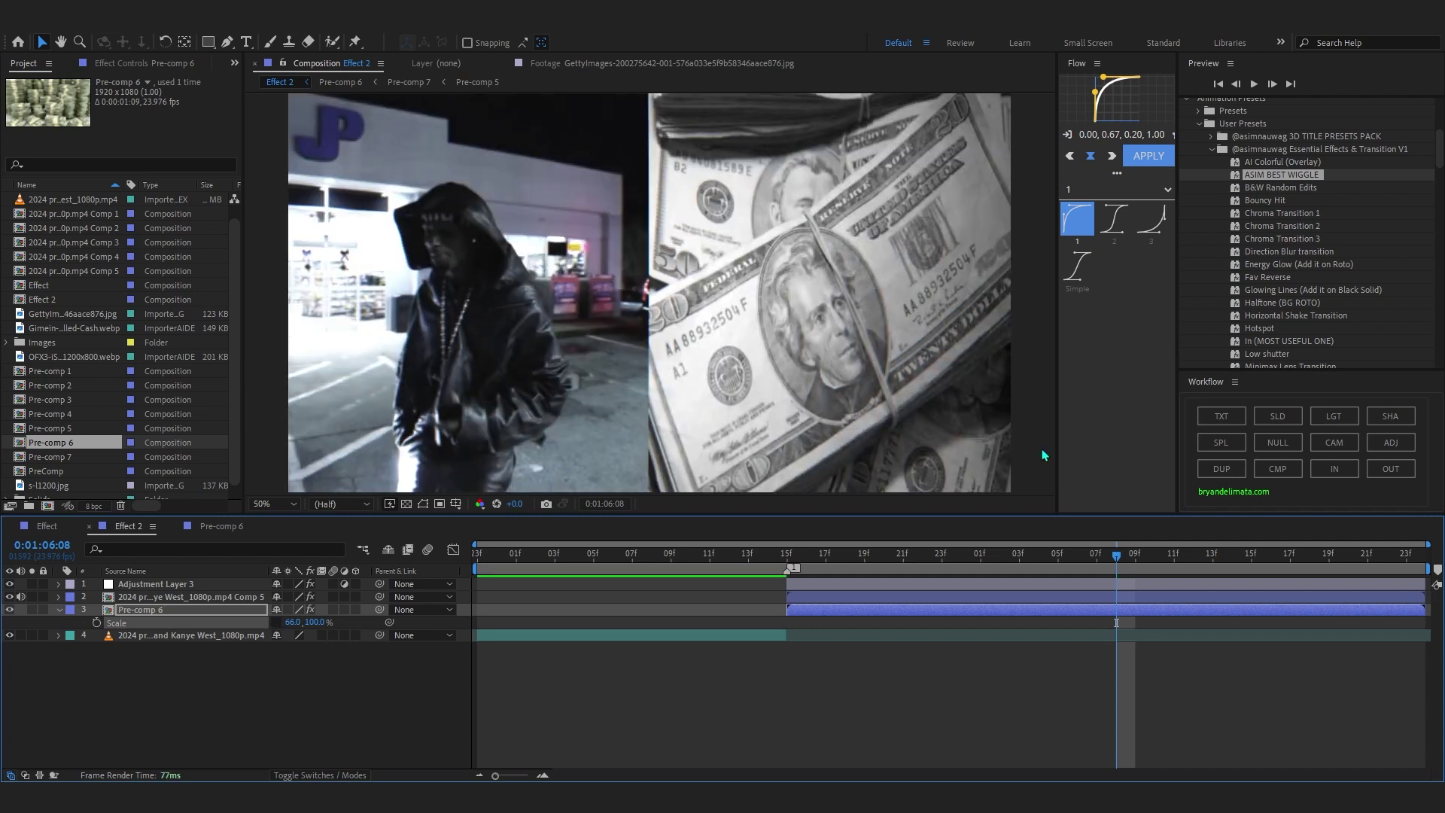
drag(1123, 566, 1121, 606)
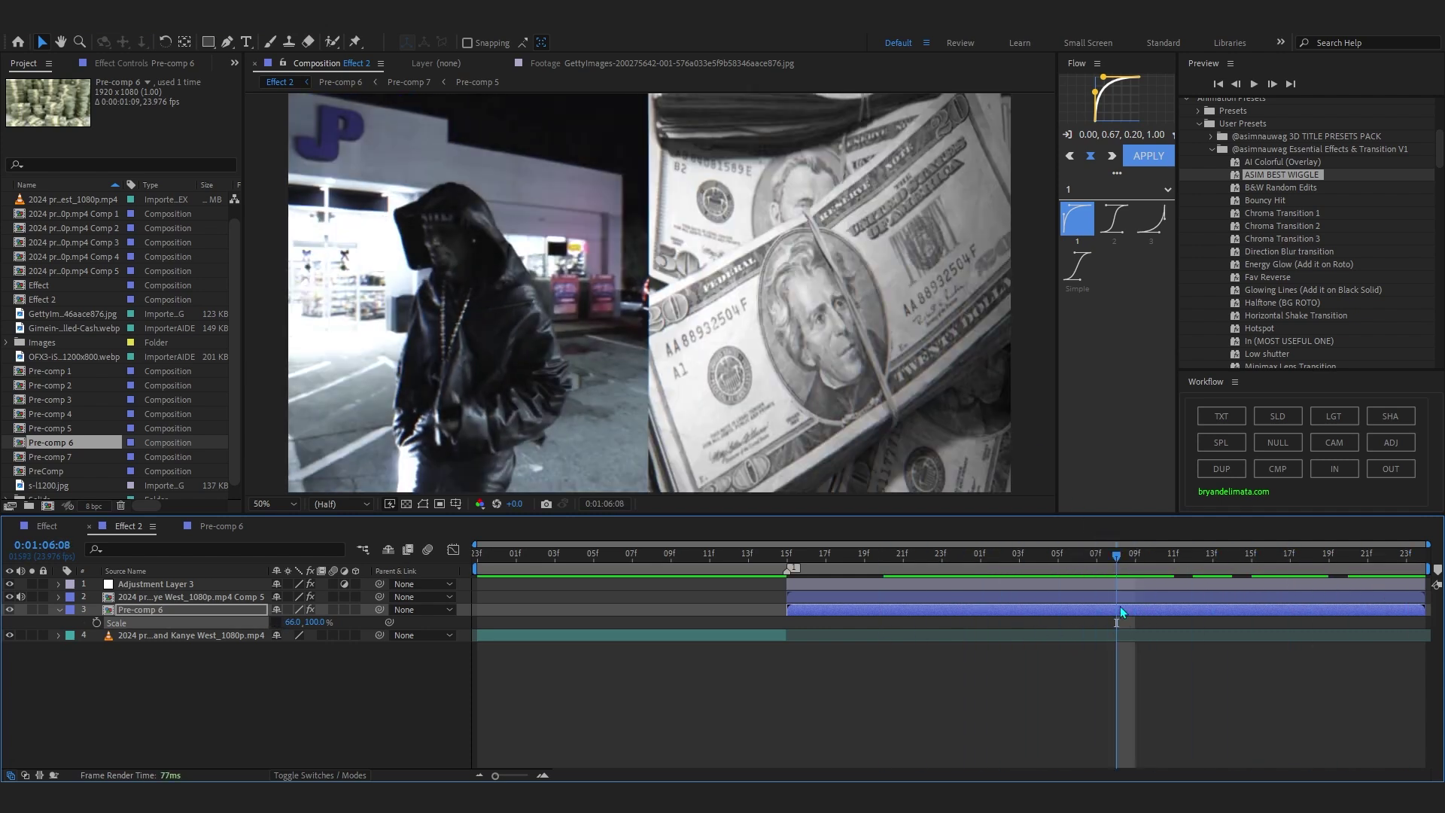
key(space)
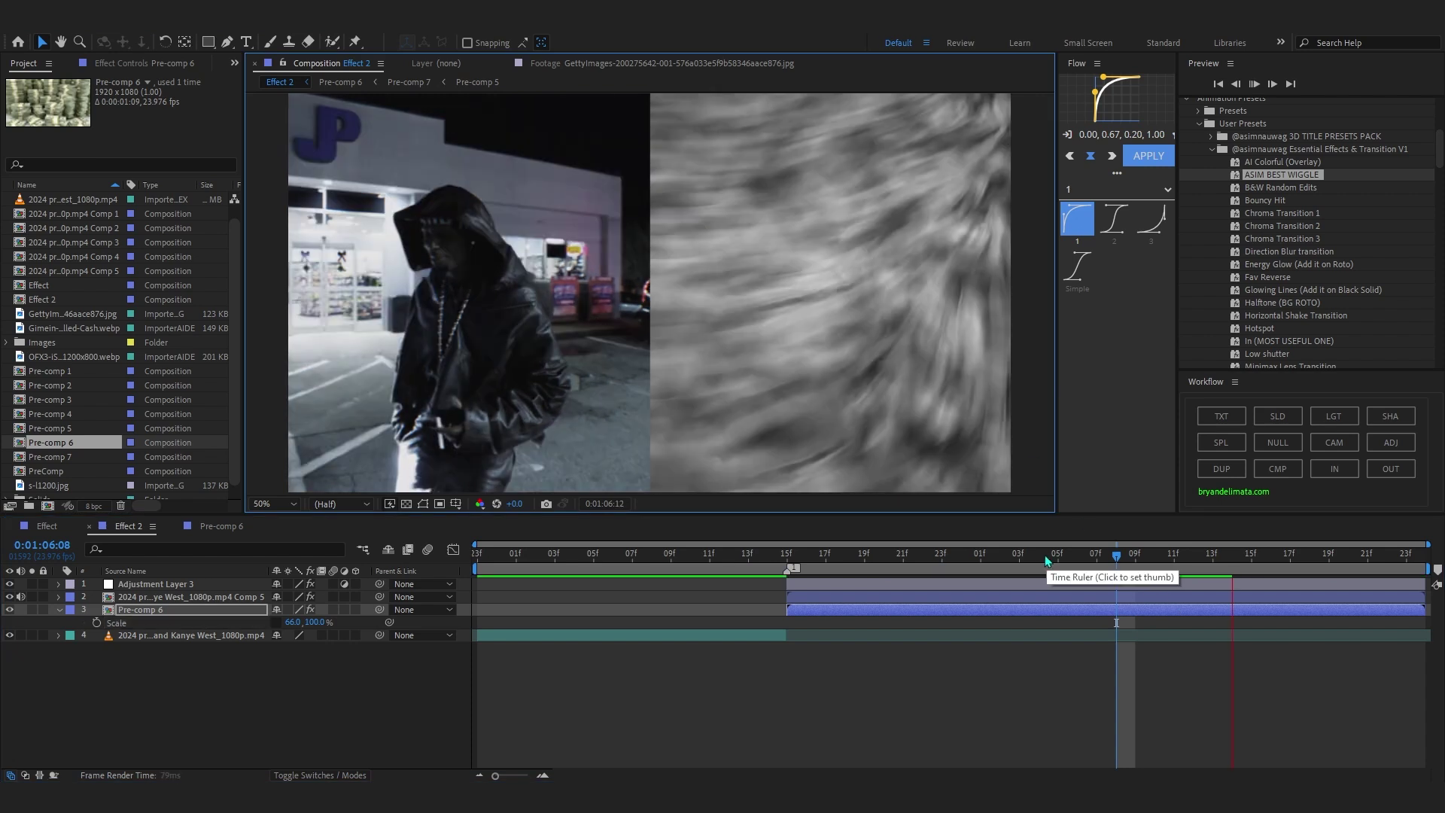
- Add a second adjustment layer above the wiggle layer and trim its start to 0:01:05:15
click(807, 582)
right_click(824, 684)
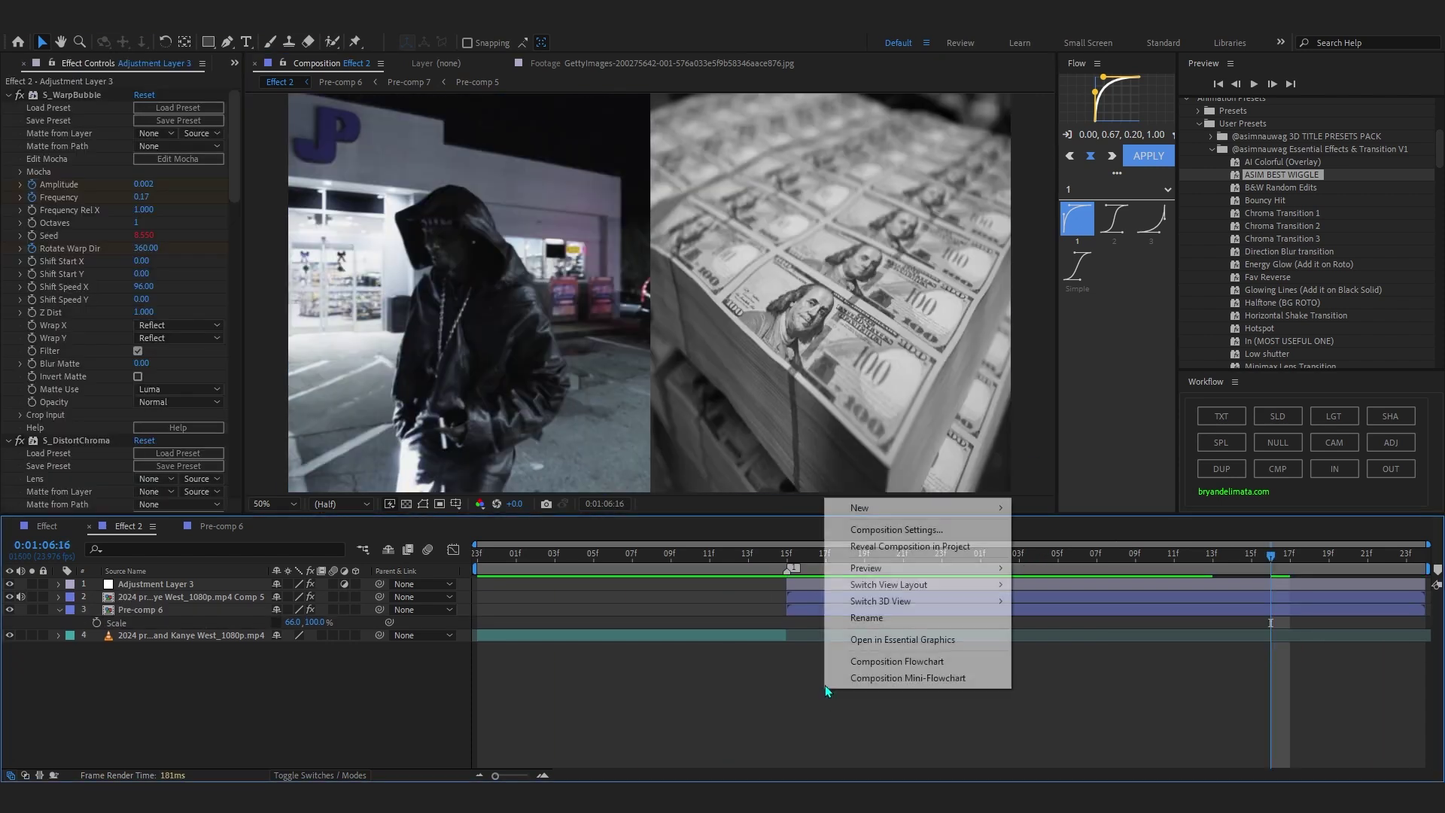
mouse_move(903, 508)
click(1046, 630)
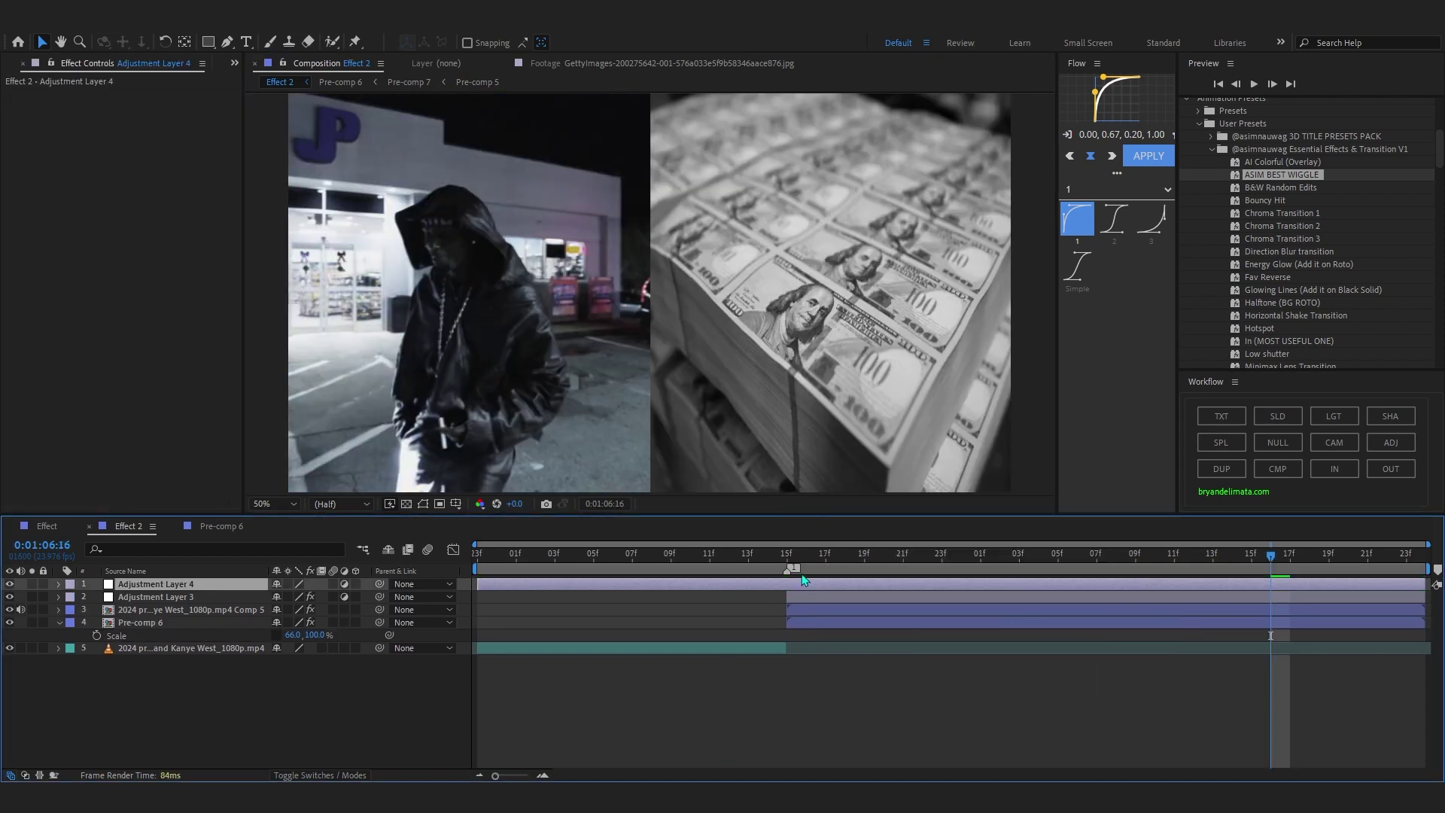
click(793, 560)
drag(794, 566, 1106, 576)
- Apply S_WarpChroma to the second adjustment layer and set From Z Dist to 0.980
key(ctrl+space)
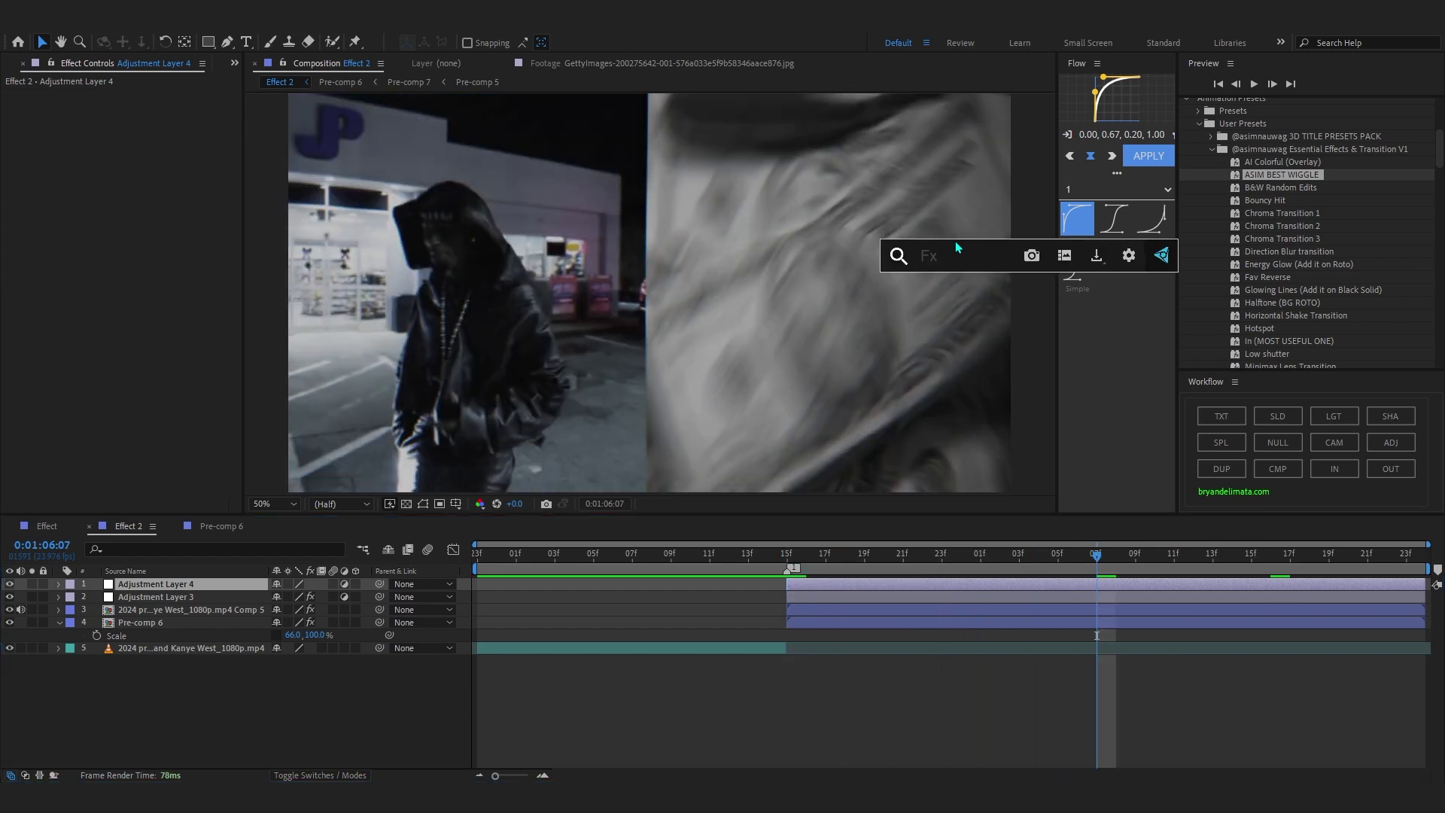
text(s_warp)
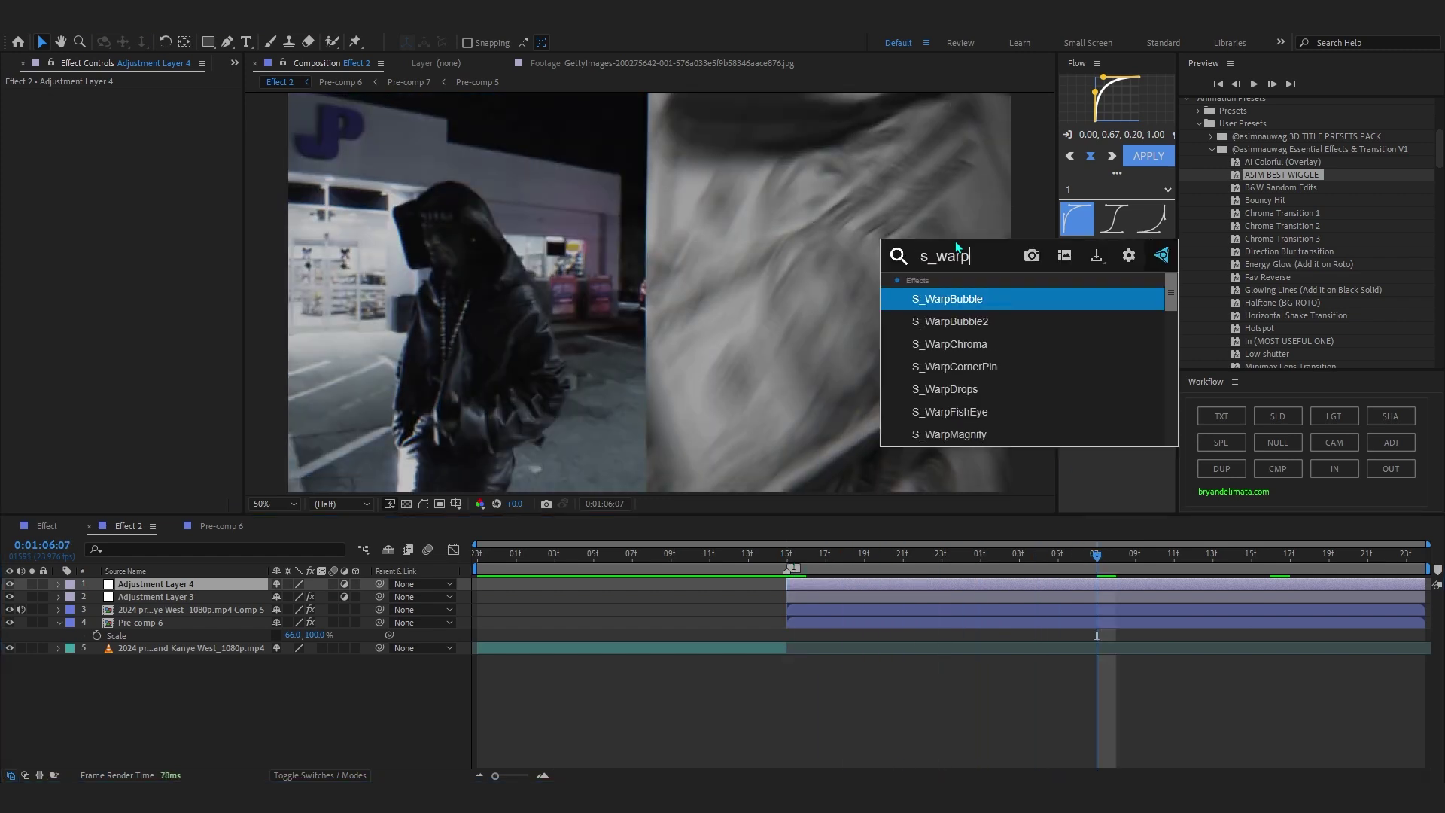
text(chr)
key(Return)
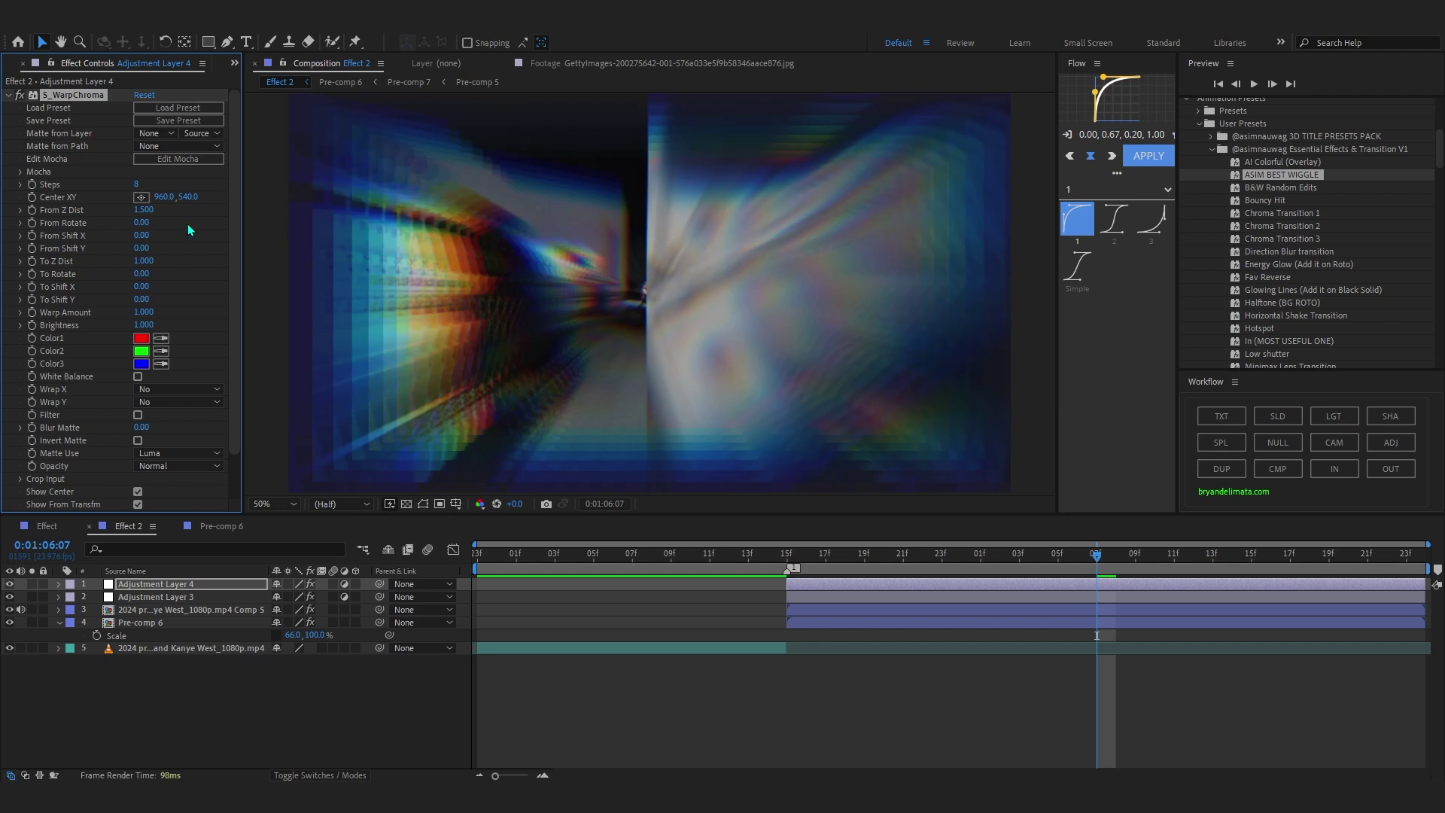
drag(122, 212, 107, 216)
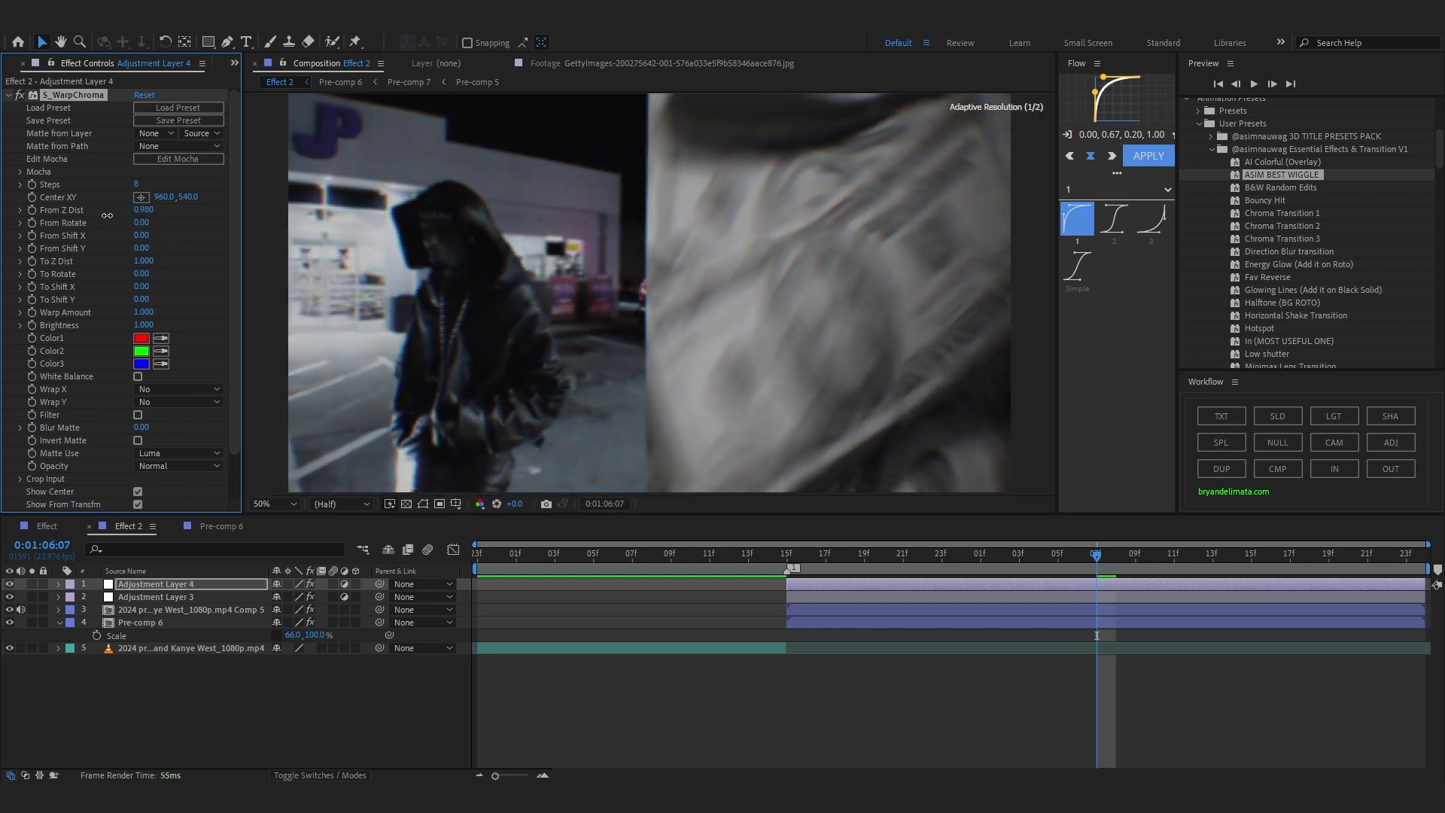
- Keyframe S_WarpChroma's From Z Dist from 0.980 at 0:01:06:09 to 0.880 at 0:01:06:23 and preview from 0:01:05:22
drag(1099, 557, 1406, 561)
click(1137, 569)
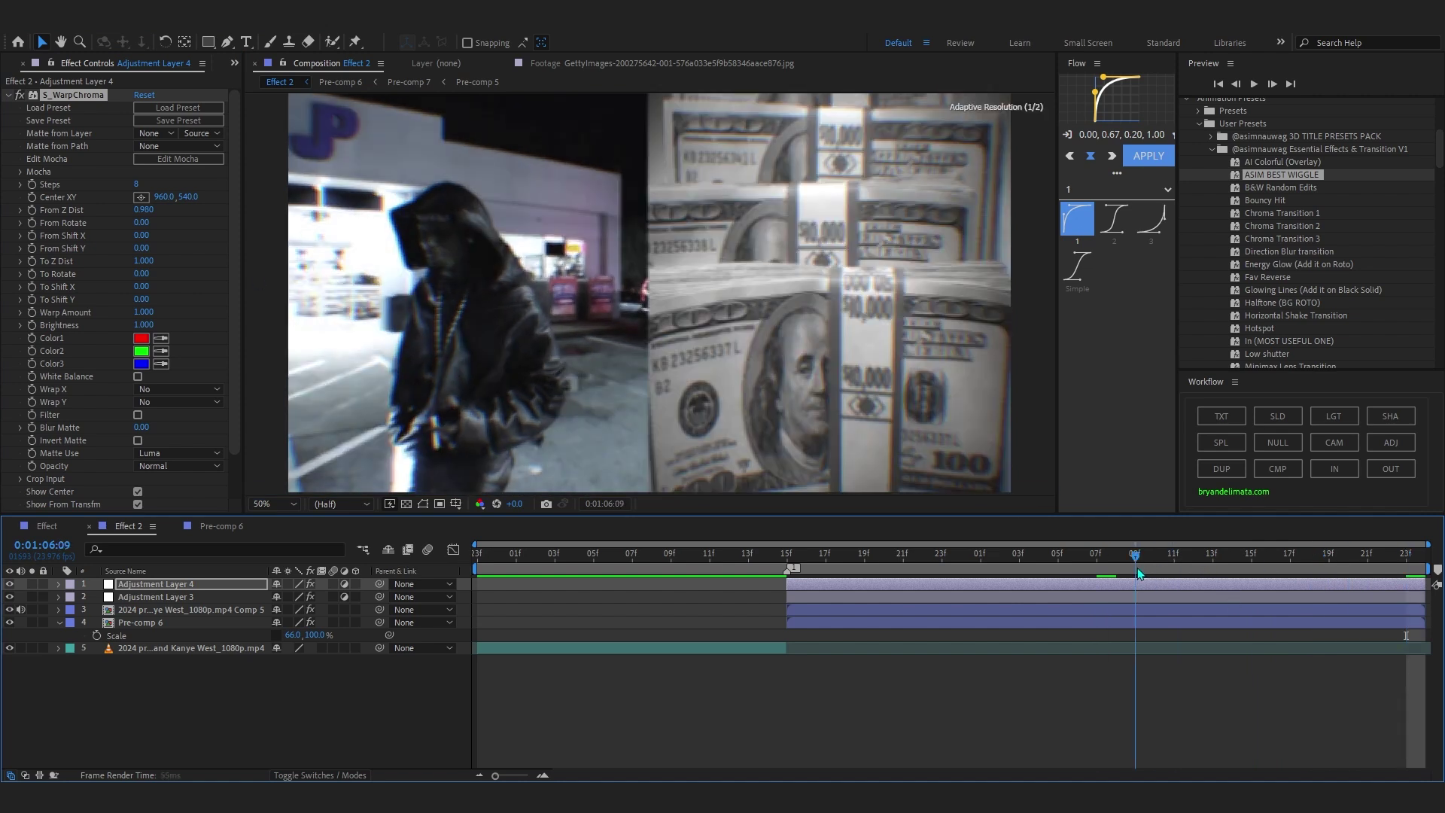
click(32, 216)
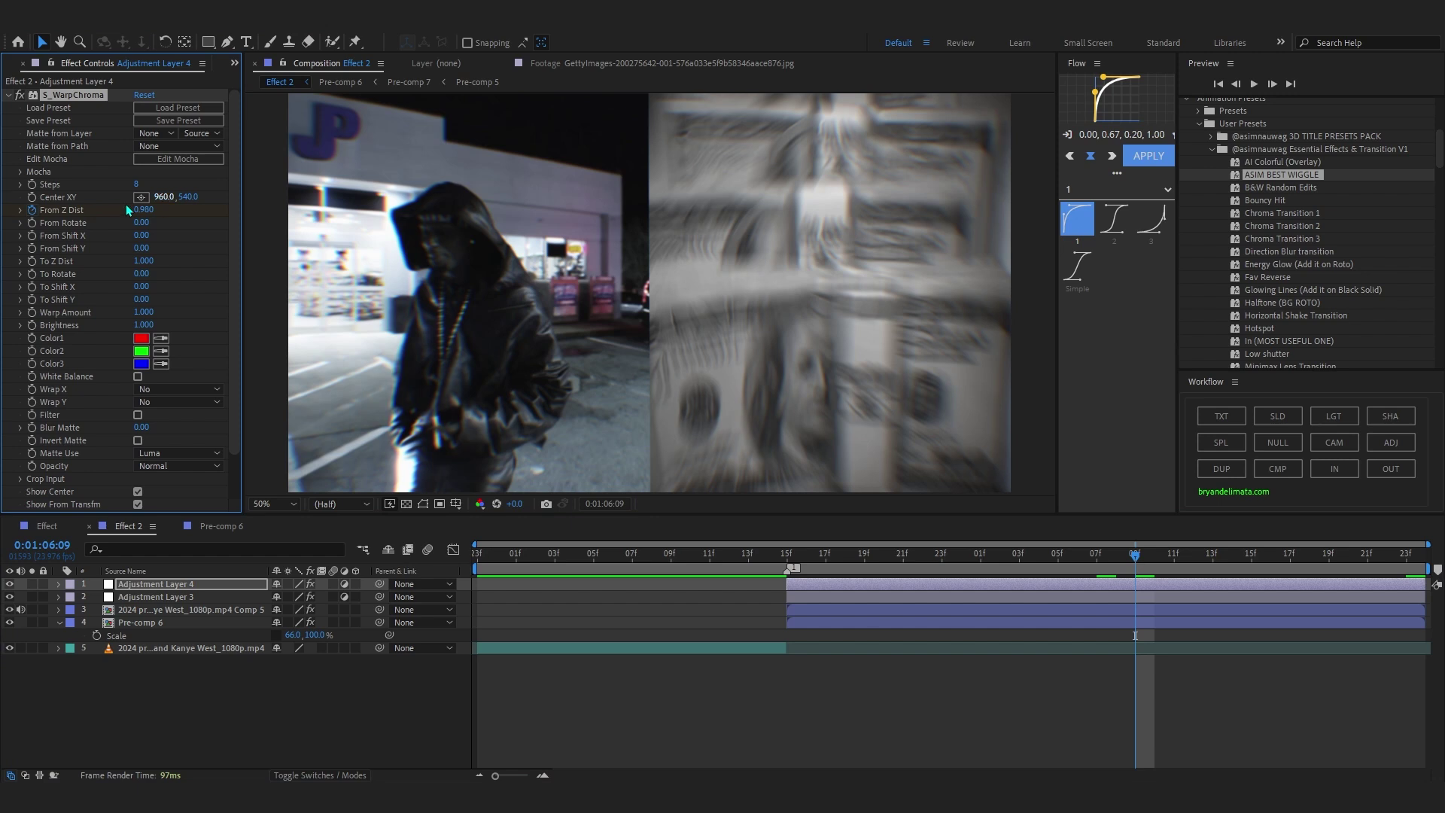
drag(1324, 569, 1406, 563)
drag(147, 211, 146, 223)
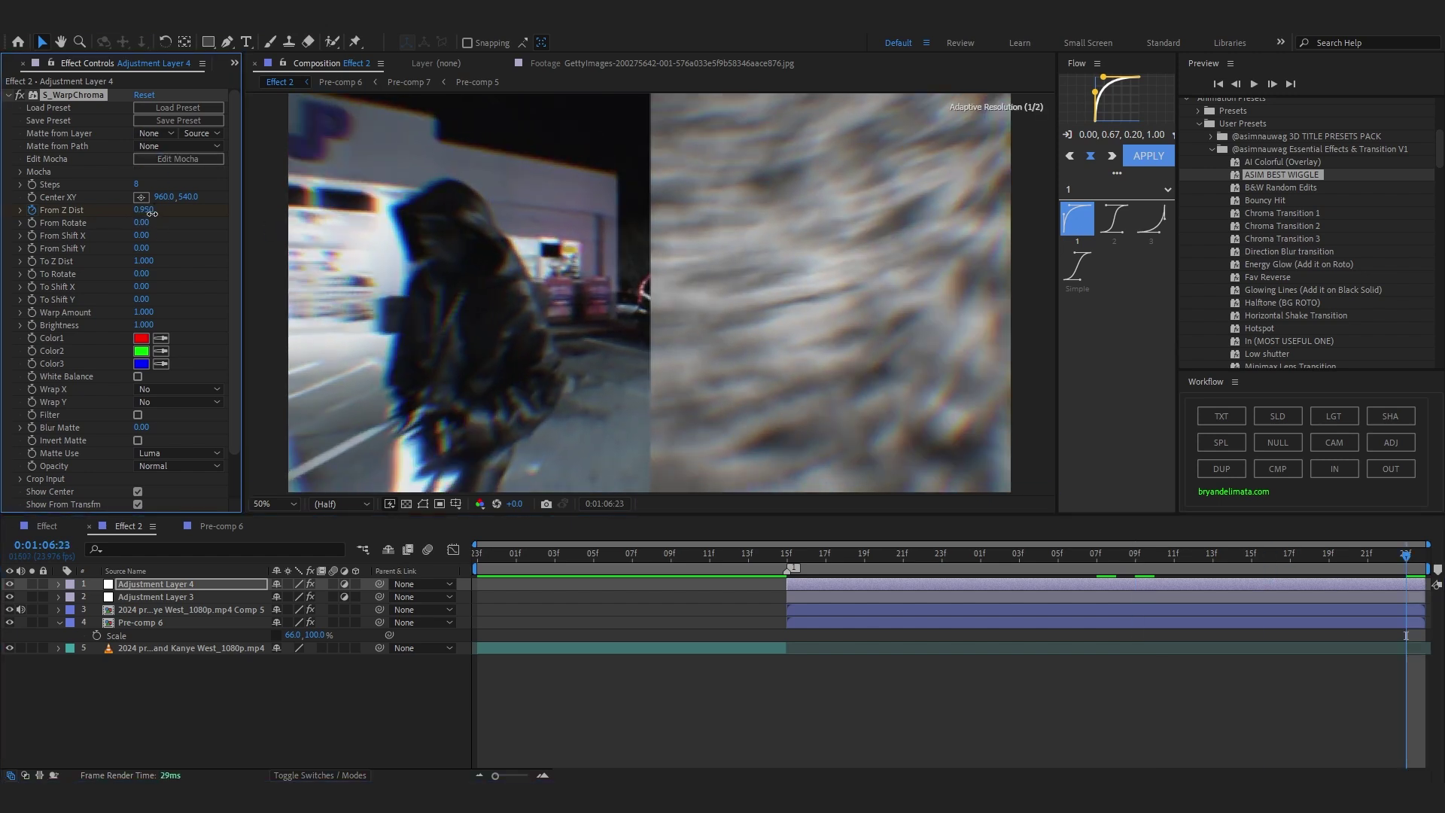
key(u)
key(space)
key(space)
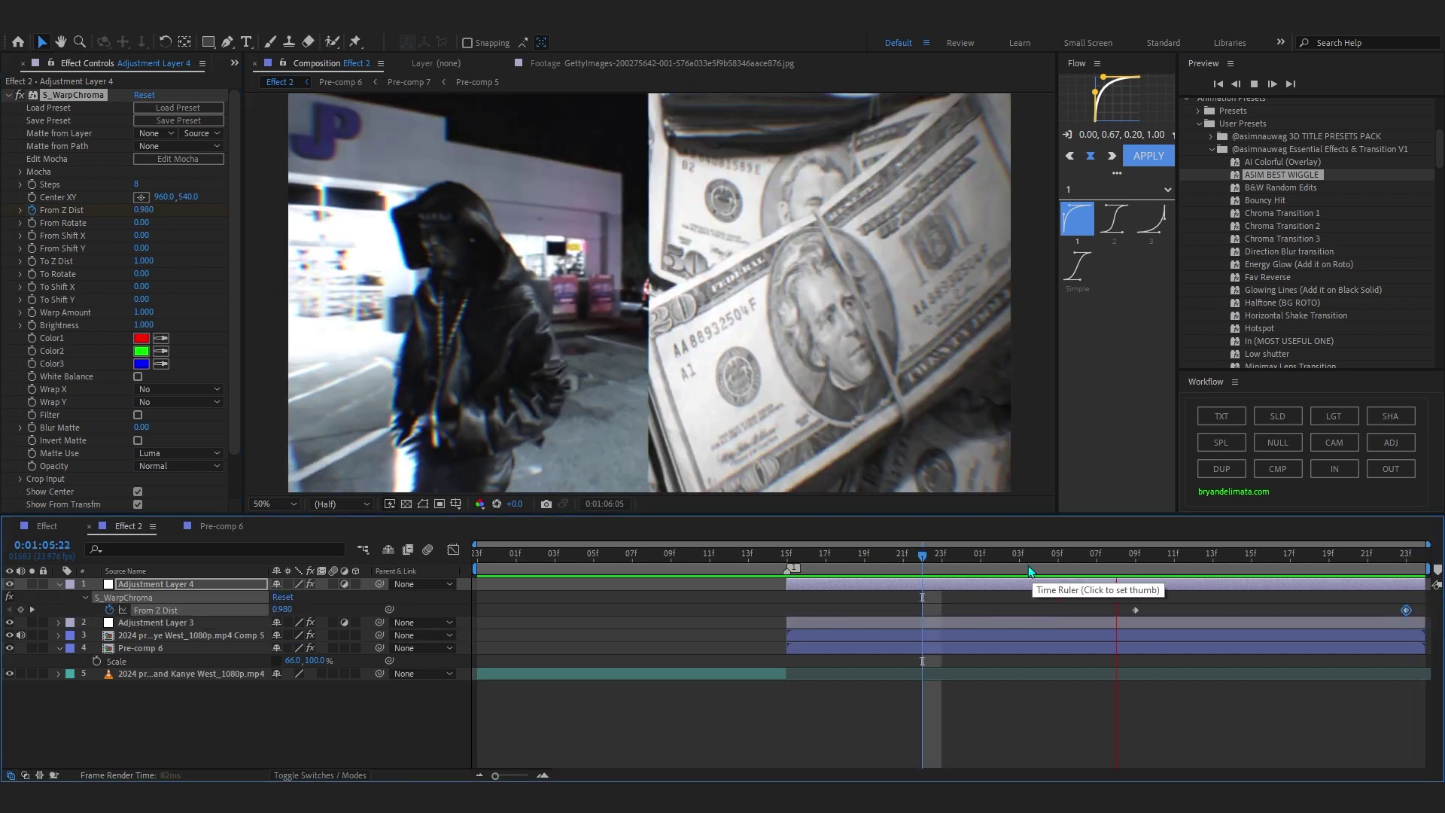
key(space)
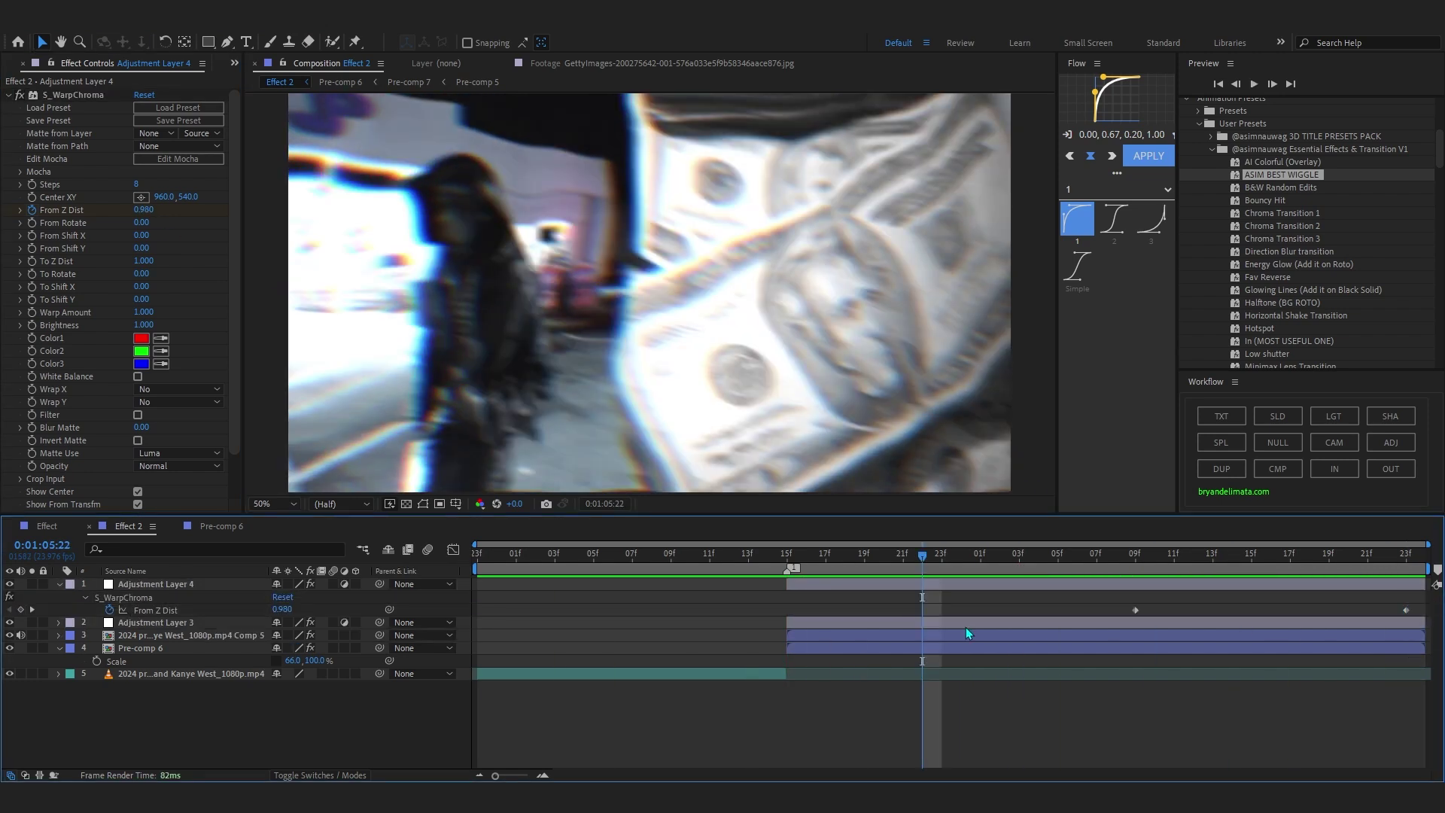
- Add a third adjustment layer on top of the stack and move to 0:01:05:15 for its start
right_click(981, 709)
mouse_move(1076, 527)
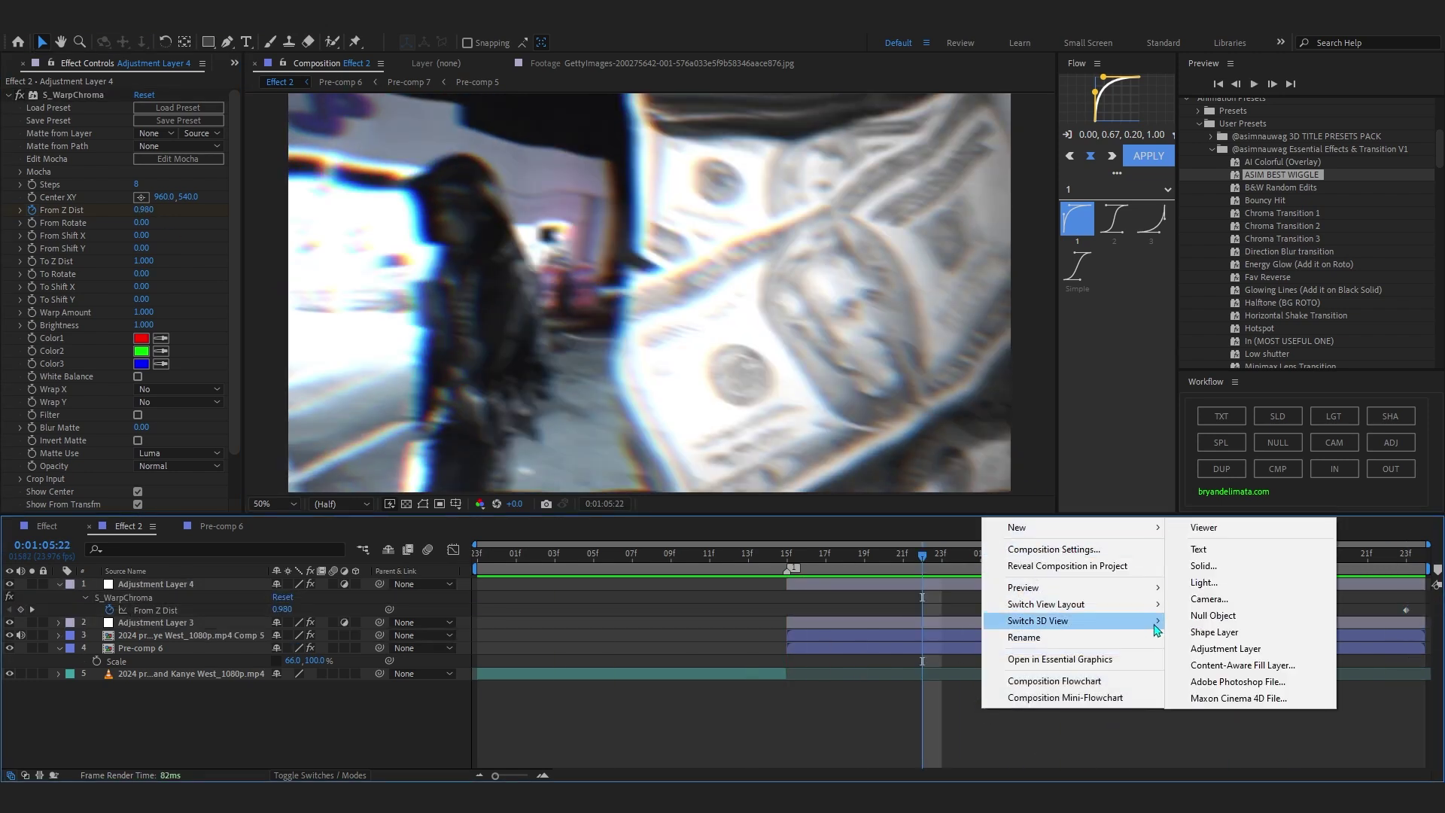
click(1197, 649)
click(787, 557)
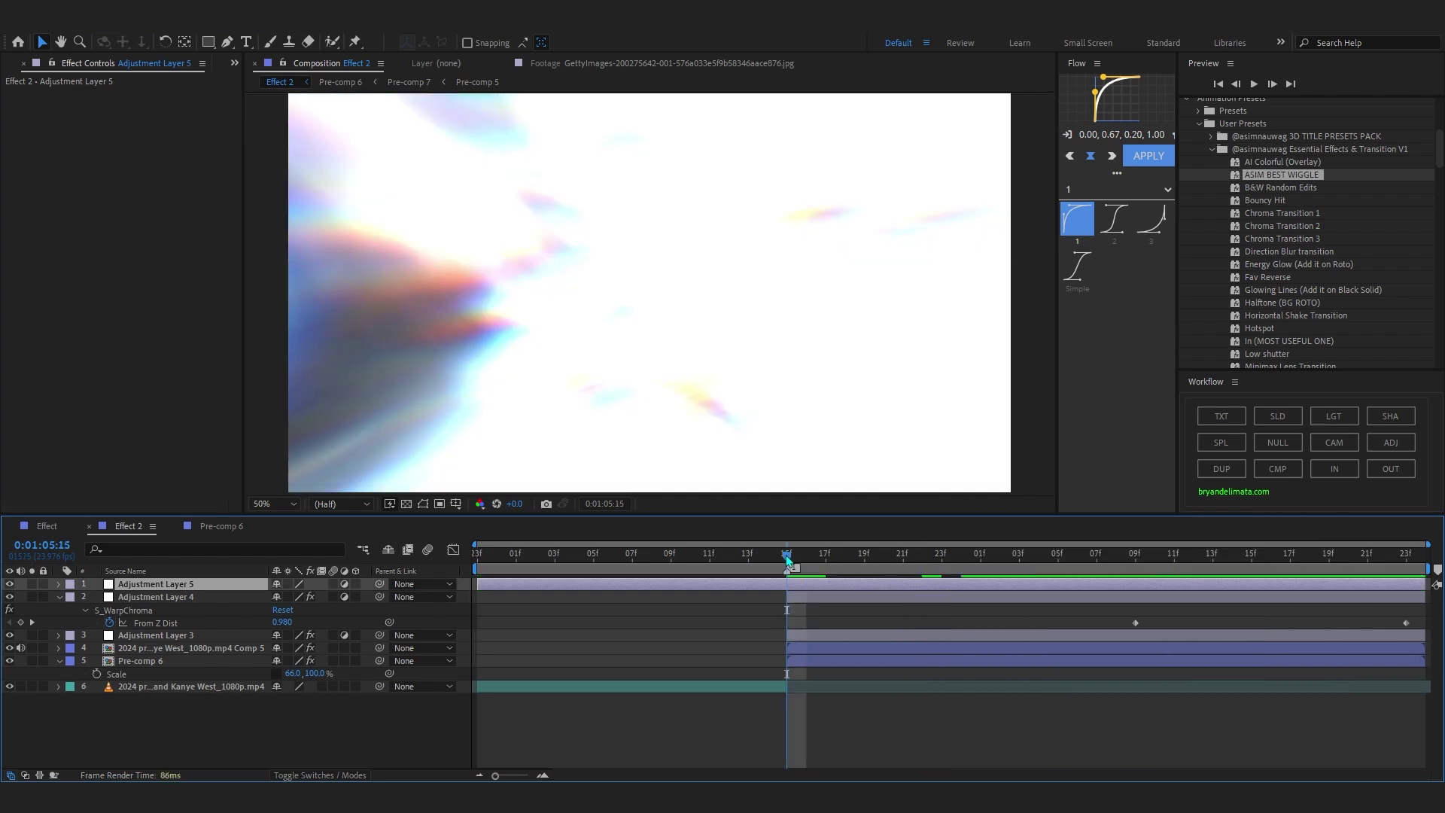
- Apply Curves to the top adjustment layer, shape a gentle RGB S-curve with darker shadows and slightly lifted highlights, and preview it
drag(787, 557, 1212, 557)
key(ctrl+space)
text(cu)
click(737, 287)
drag(88, 286, 87, 308)
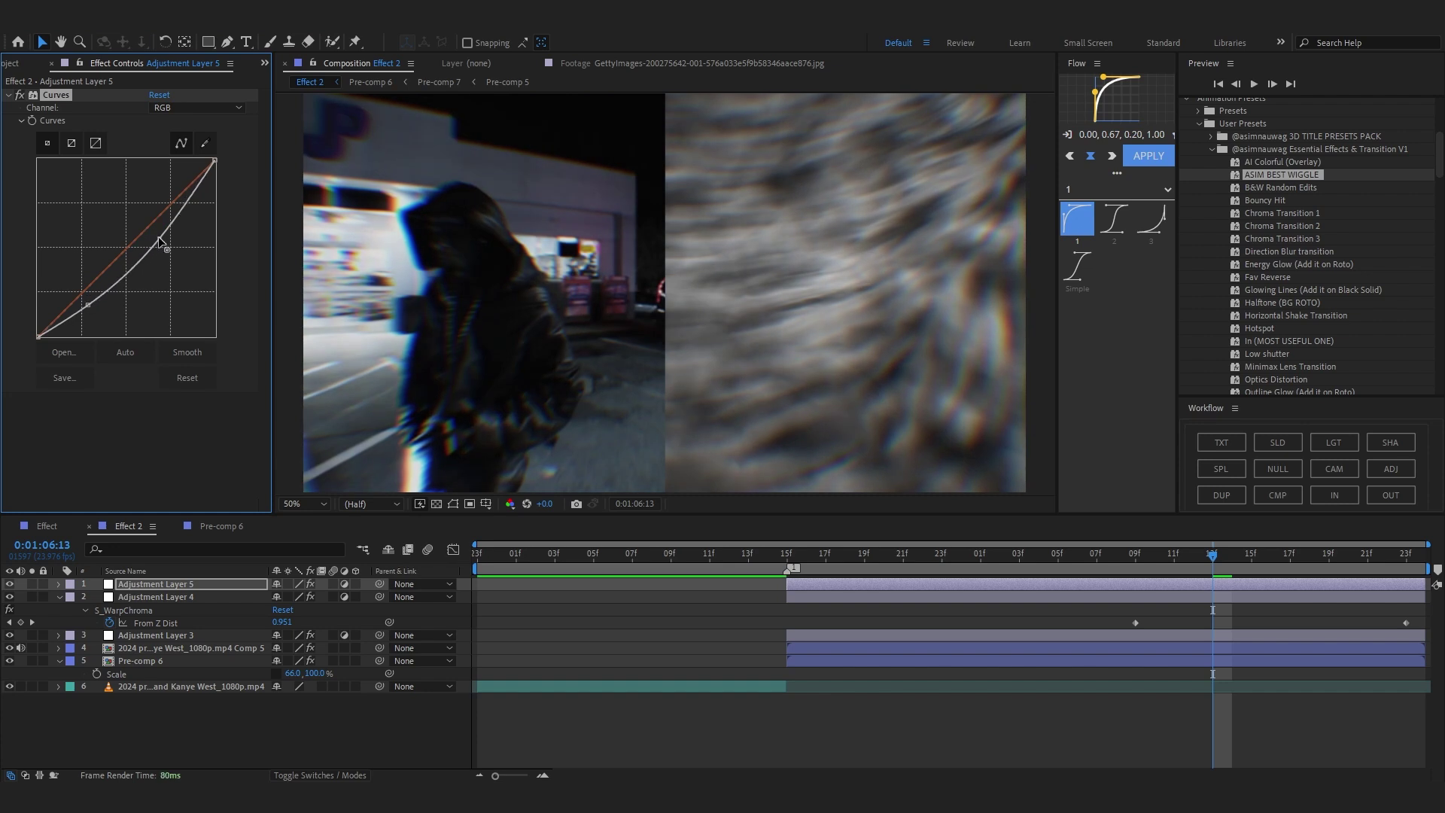
drag(160, 240, 154, 224)
drag(925, 557, 1134, 560)
drag(153, 221, 152, 216)
drag(88, 307, 84, 307)
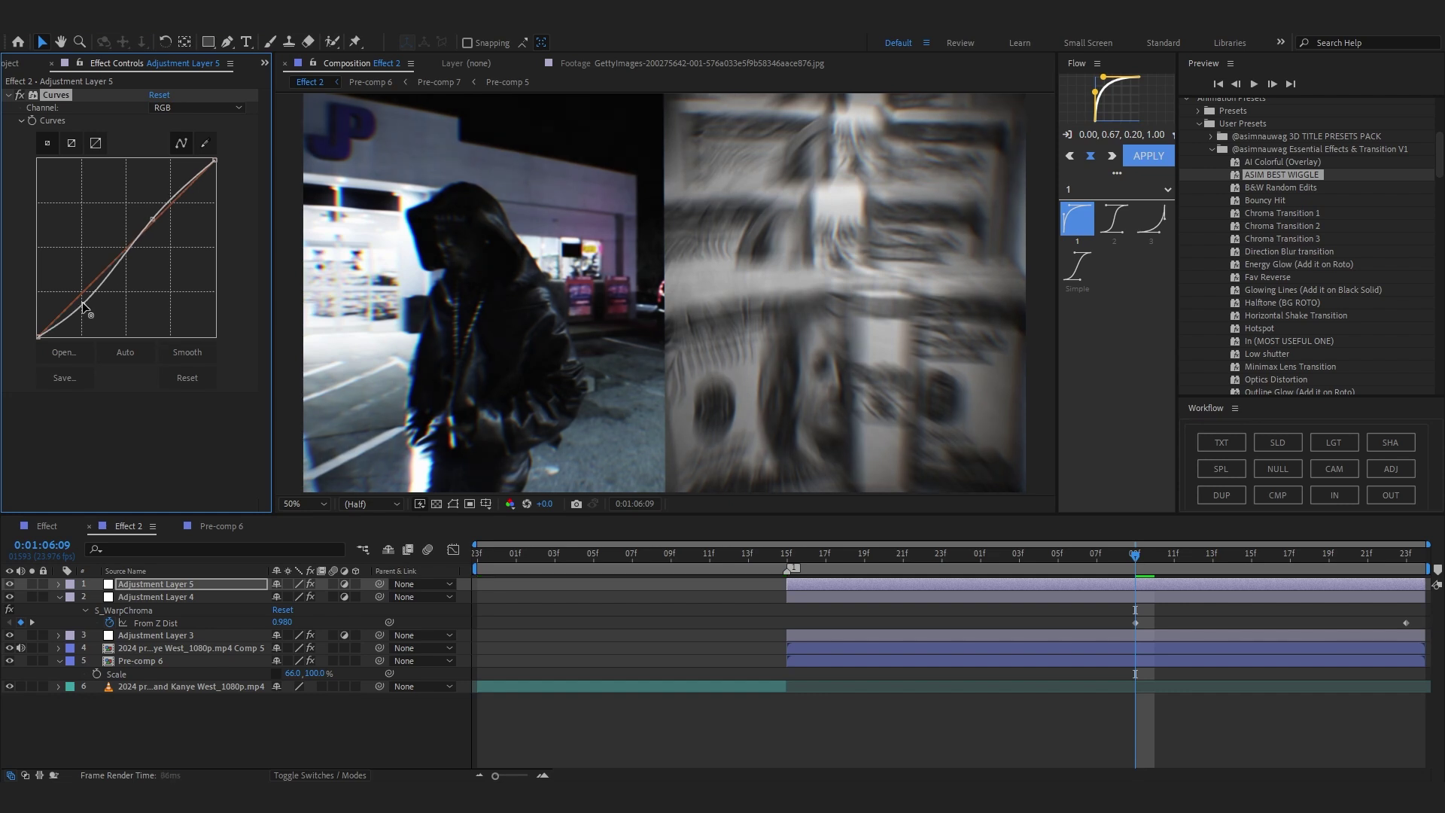
key(space)
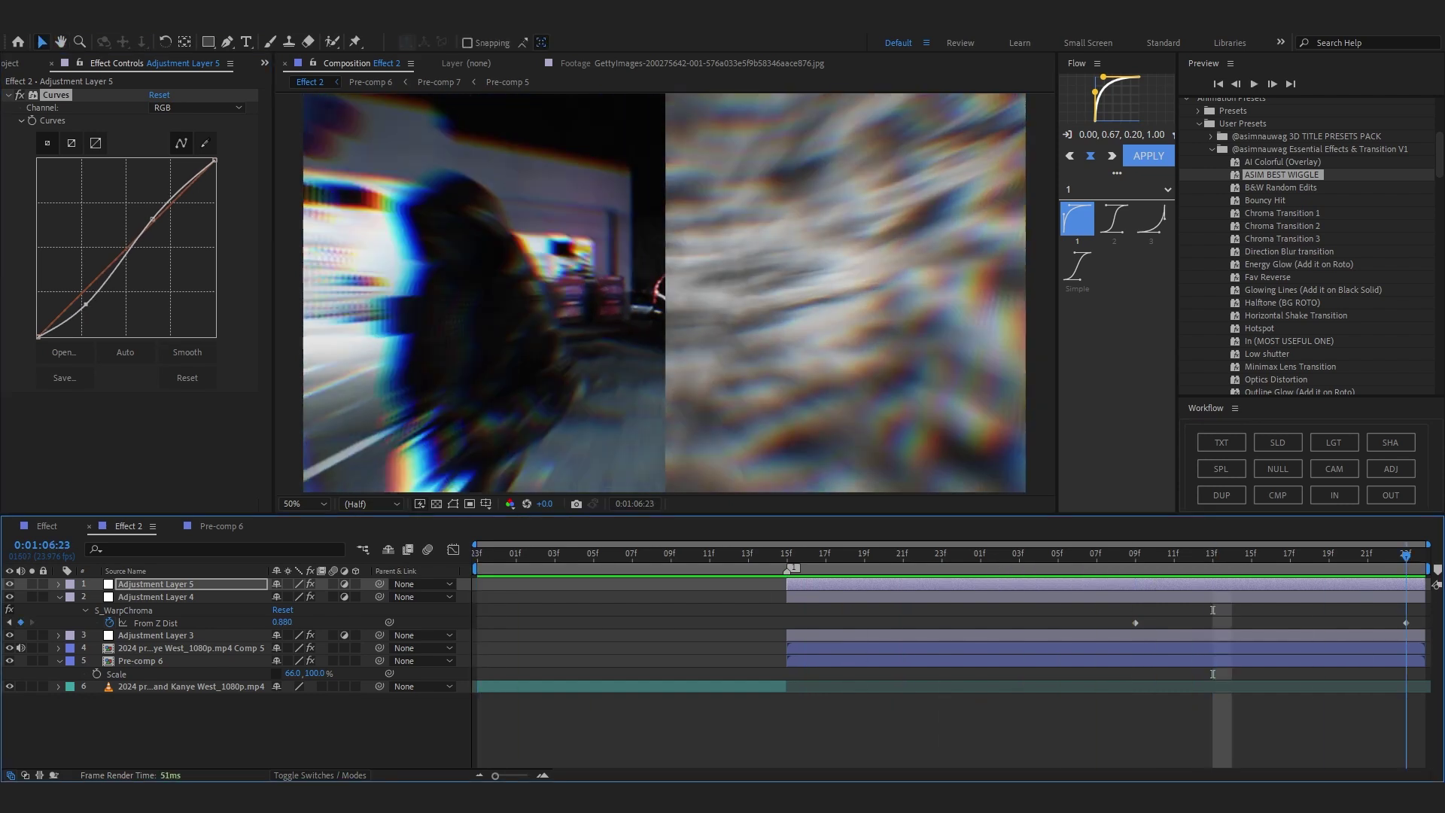
key(space)
- Add Exposure to the top adjustment layer, keyframe it from 0.00 at 0:01:06:14 to 3.45 at 0:01:06:23, and preview
click(1227, 555)
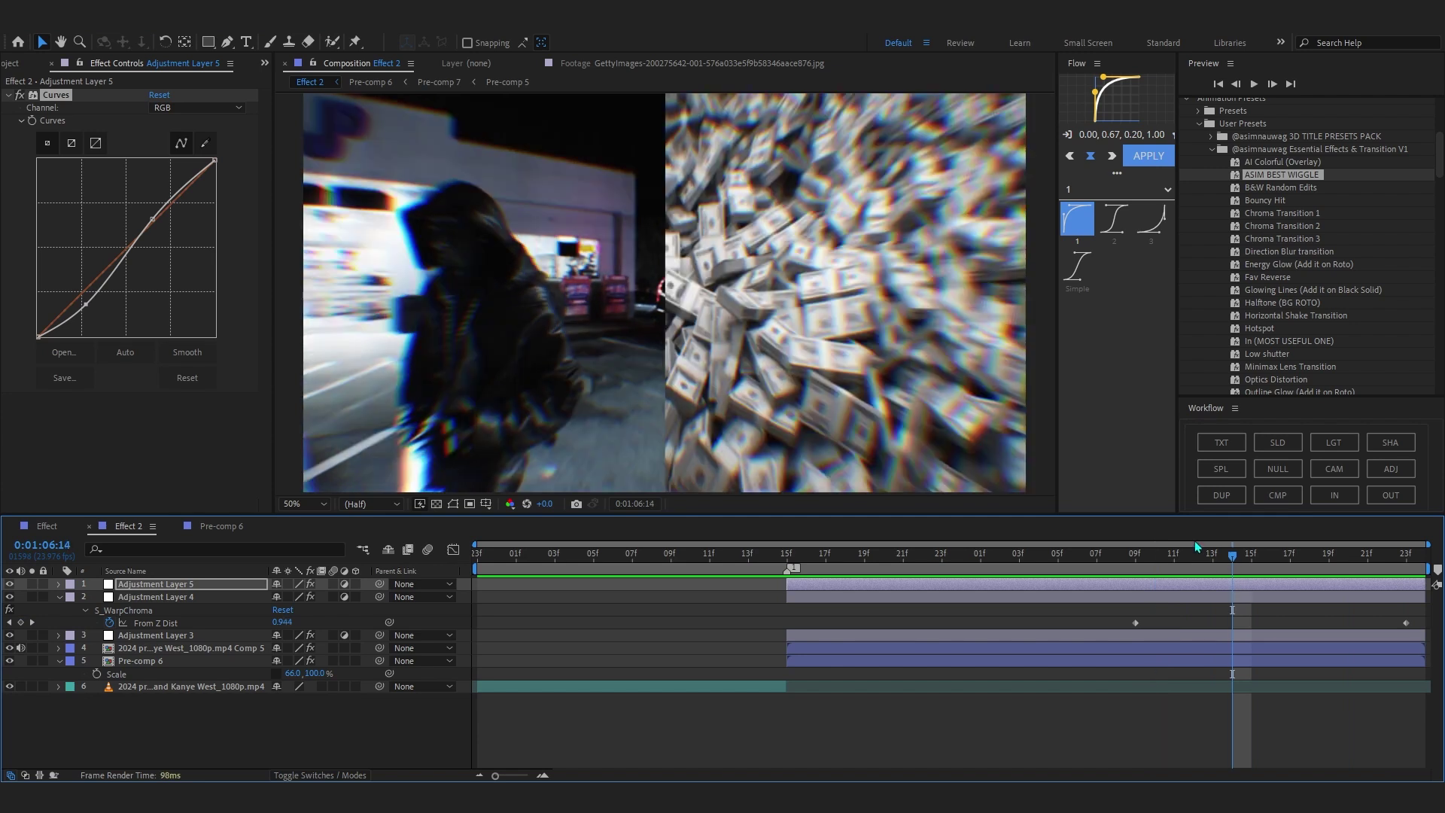
key(ctrl+space)
click(442, 208)
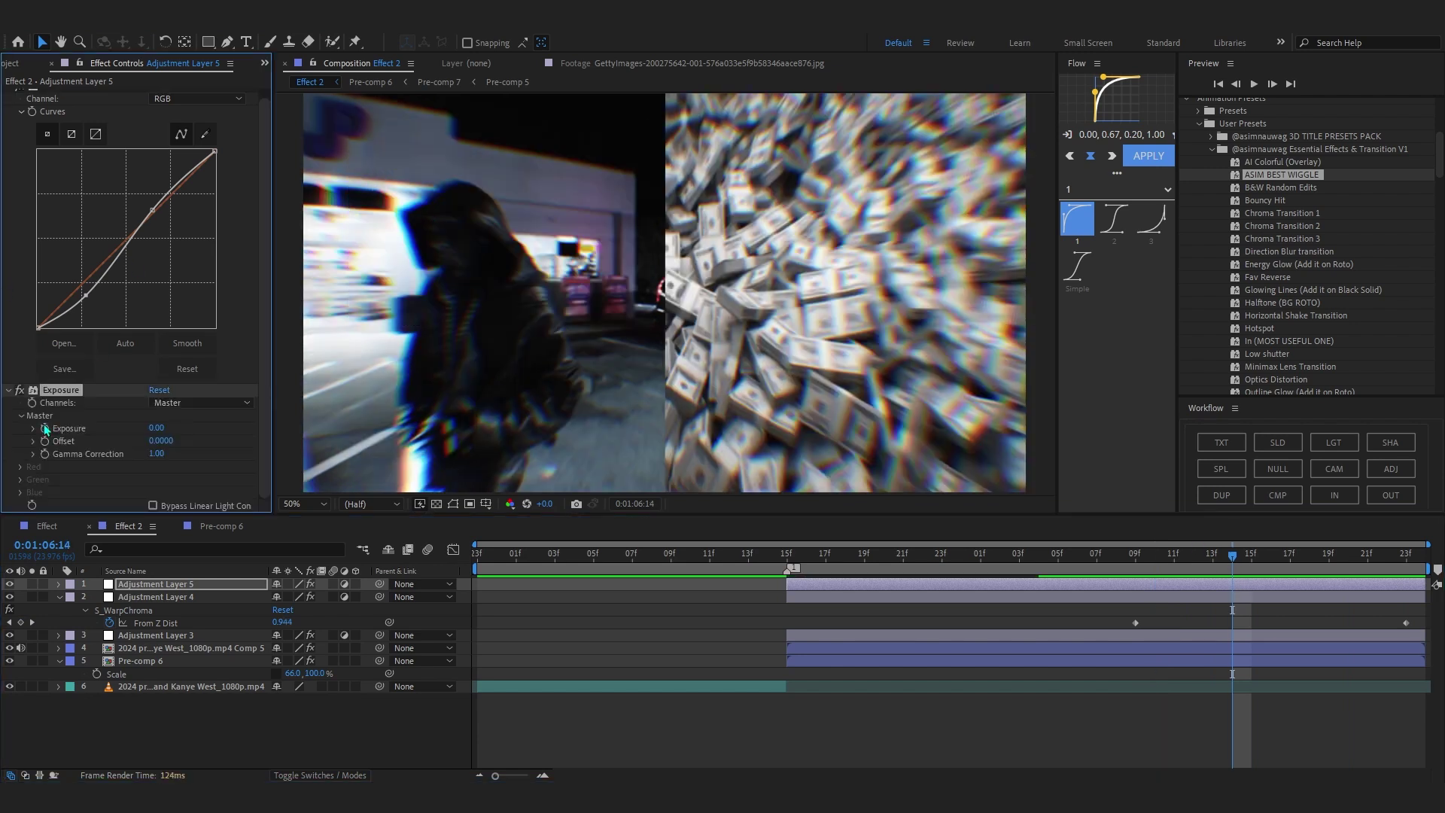
key(k)
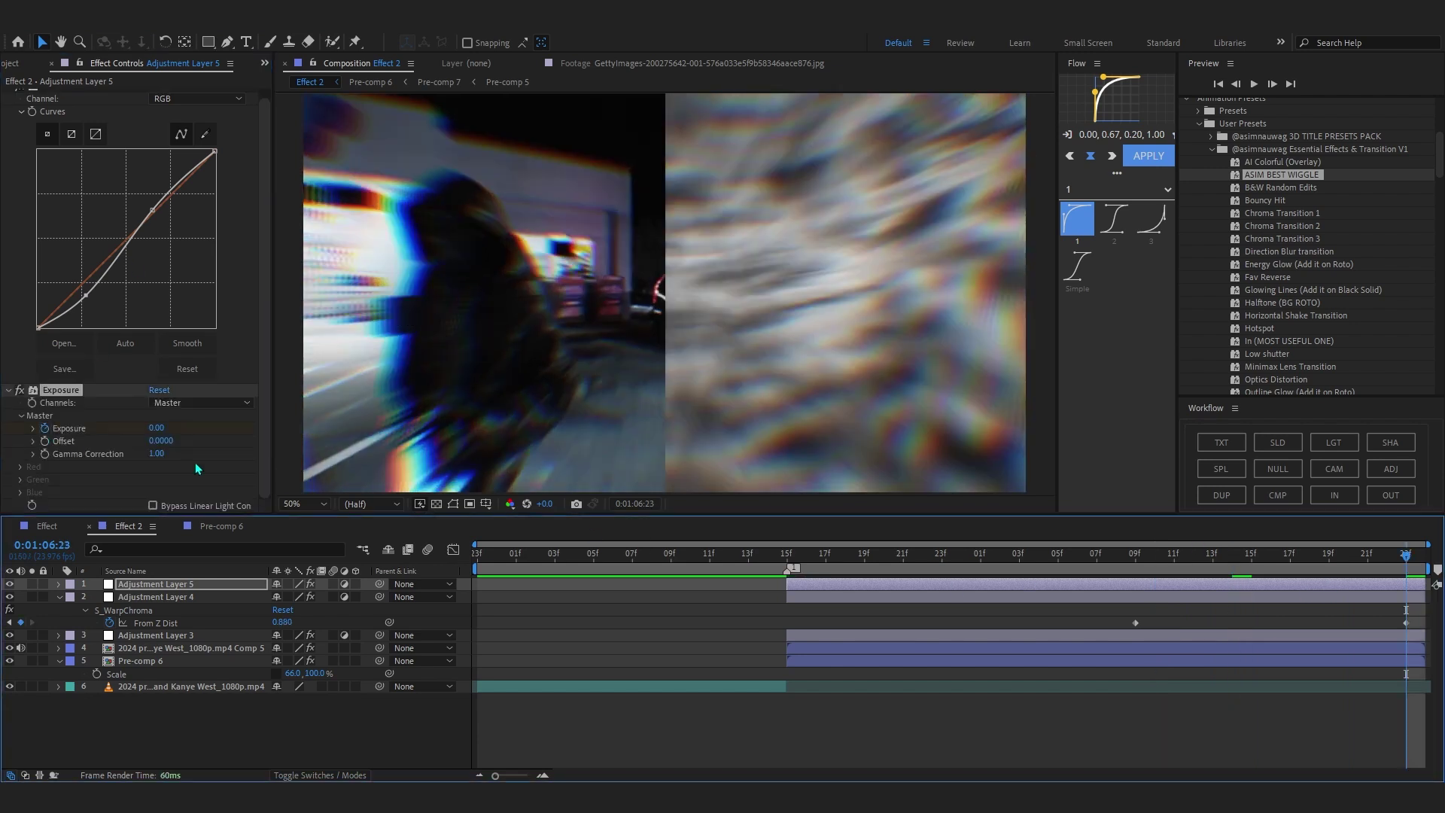
drag(158, 429, 418, 437)
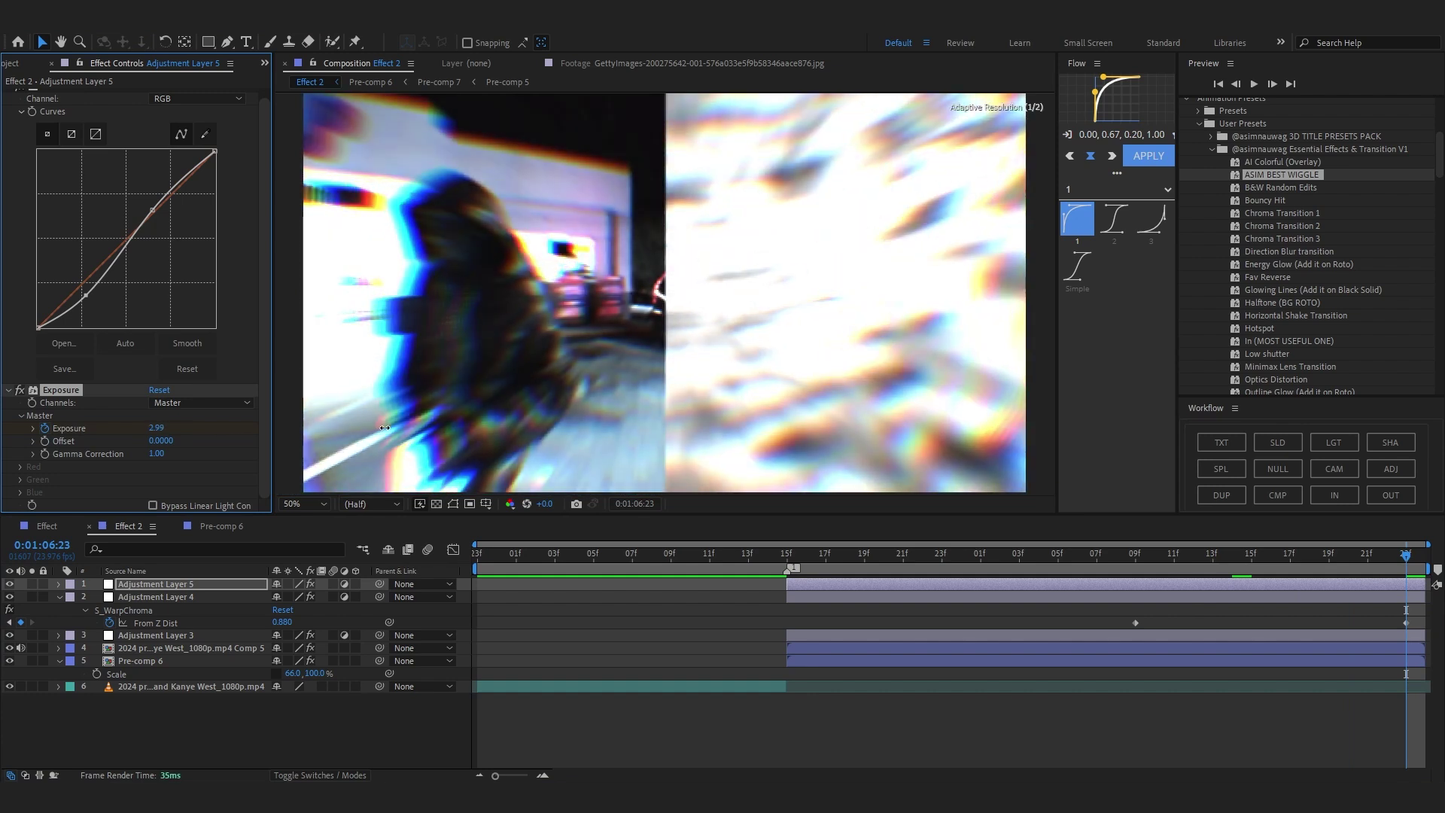
key(space)
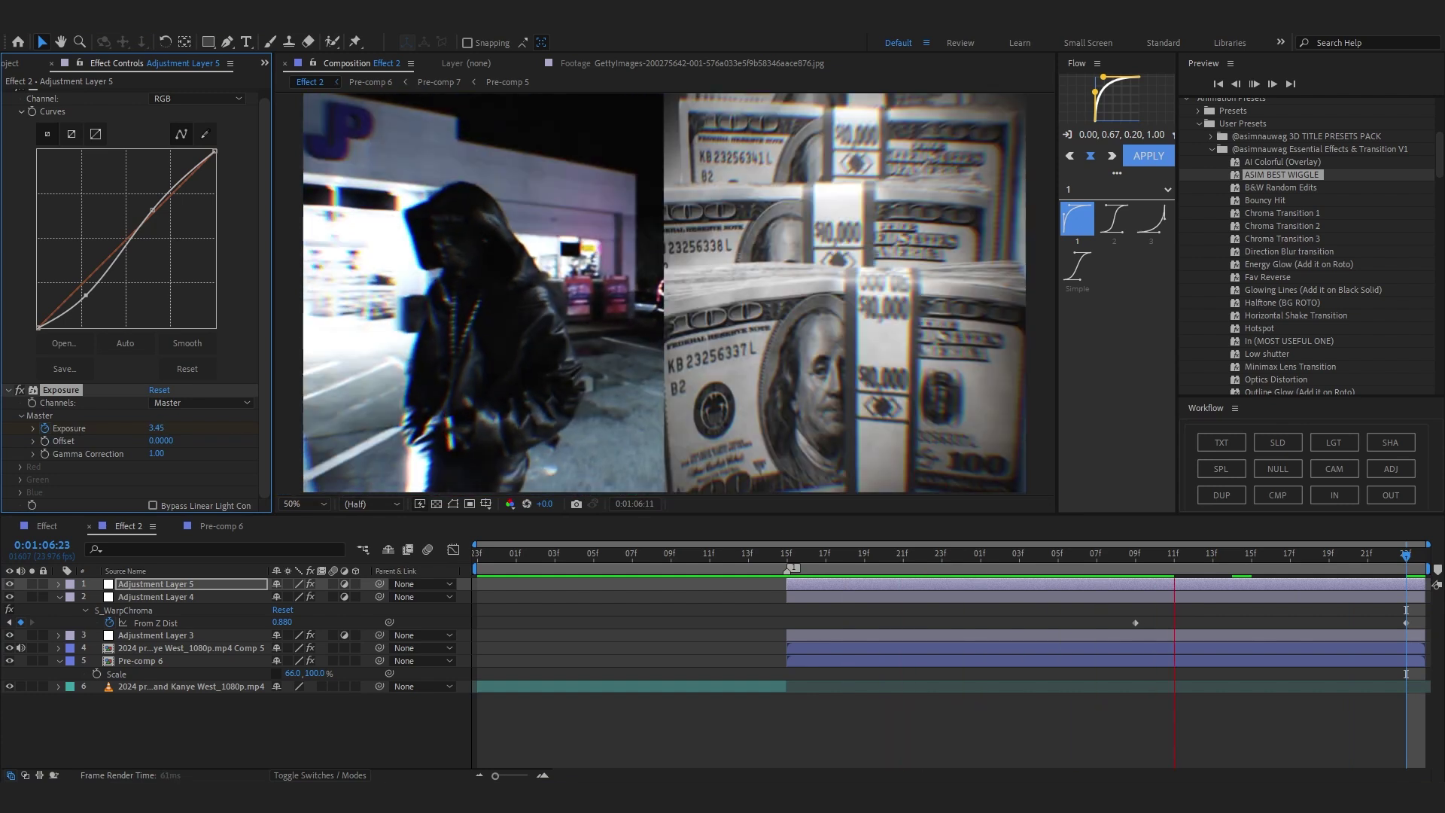